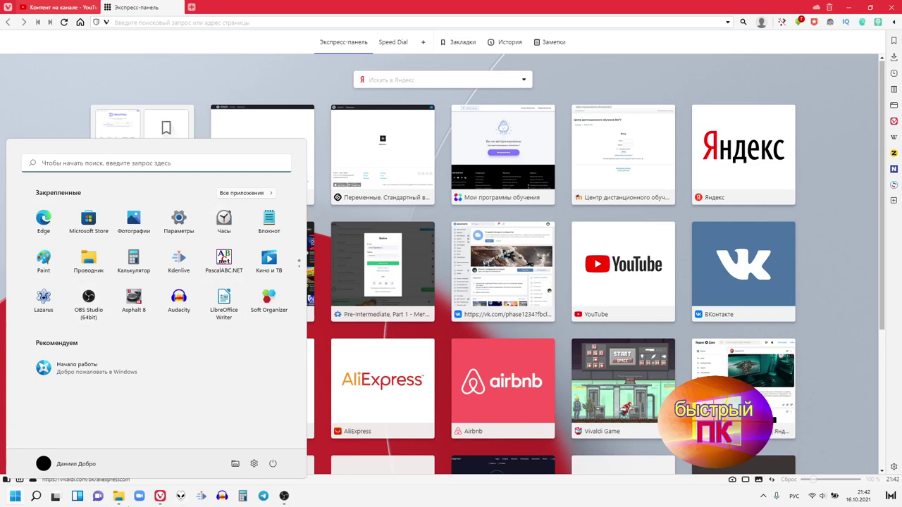
# - Open the Personalization settings in a maximized Settings window and apply the dark theme with the blue bloom wallpaper
pyautogui.click(255, 465)
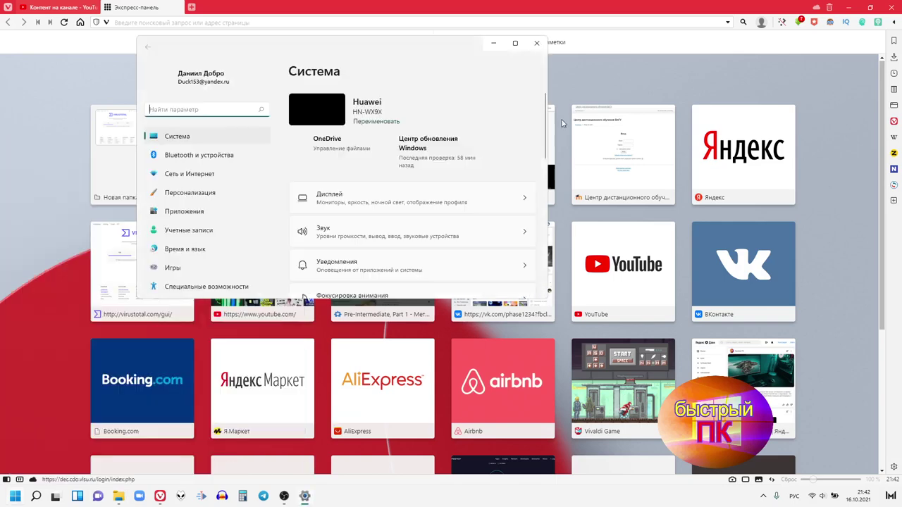
pyautogui.click(516, 43)
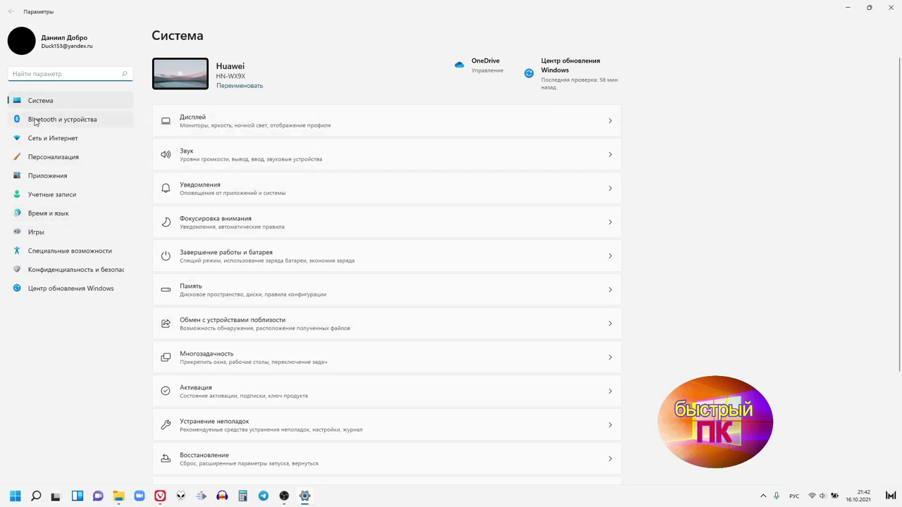
pyautogui.click(40, 160)
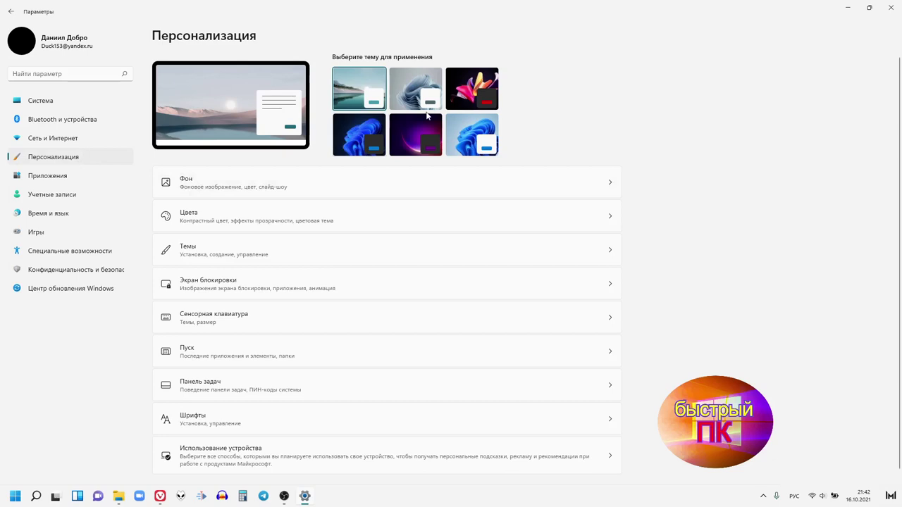
pyautogui.click(379, 135)
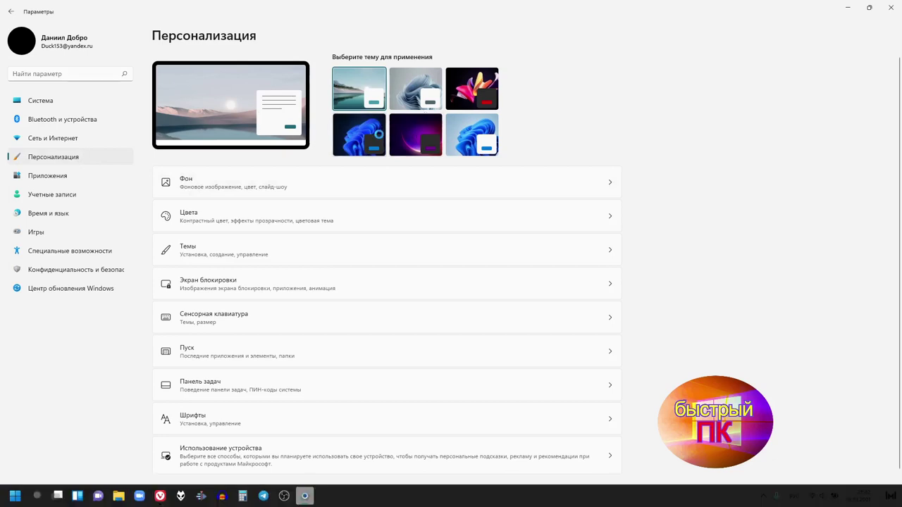
# - Check how the Start menu, calendar and input language flyouts look in the dark theme
pyautogui.click(17, 497)
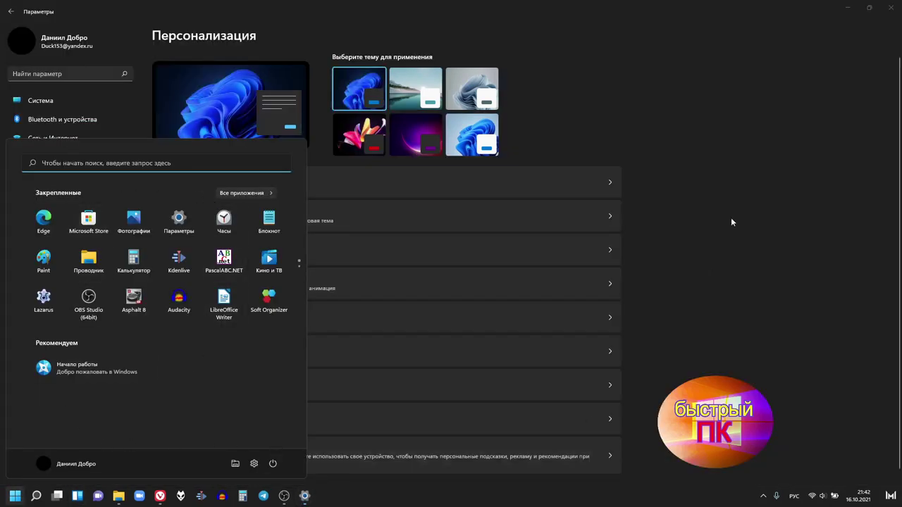
pyautogui.click(727, 96)
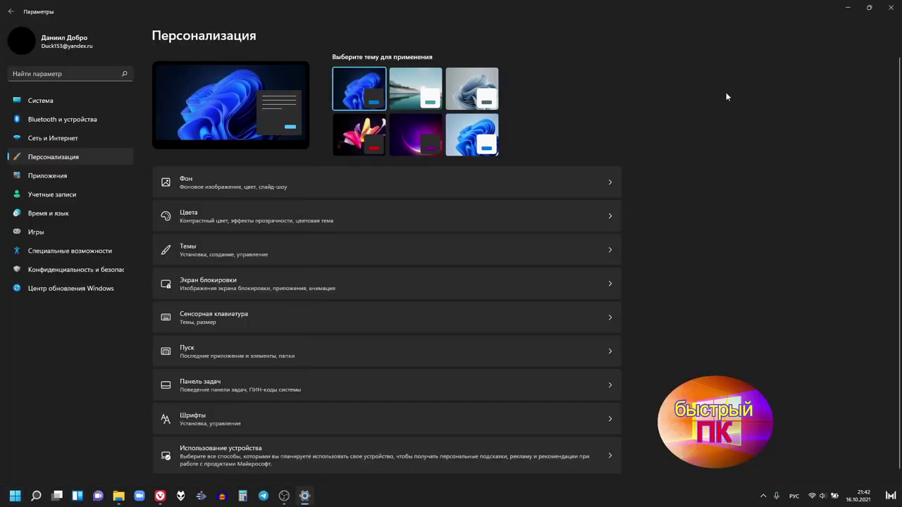
pyautogui.click(863, 496)
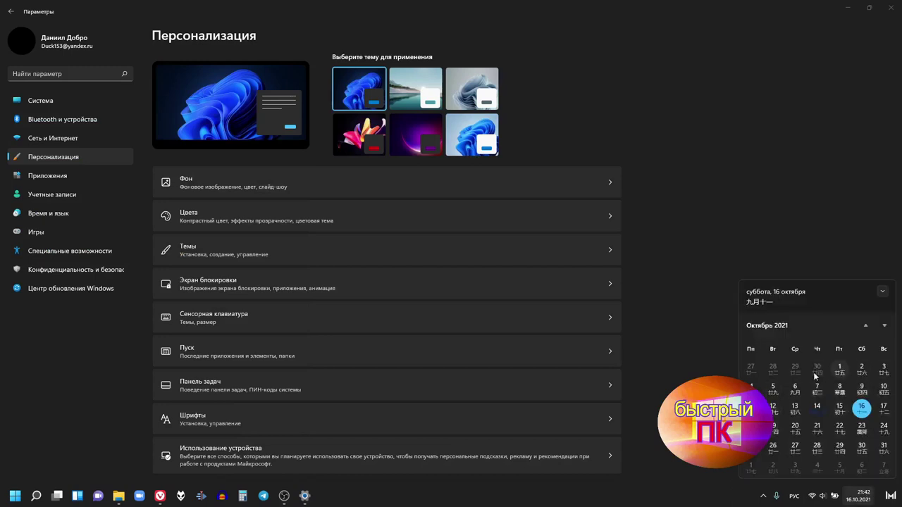
pyautogui.click(797, 501)
pyautogui.click(798, 437)
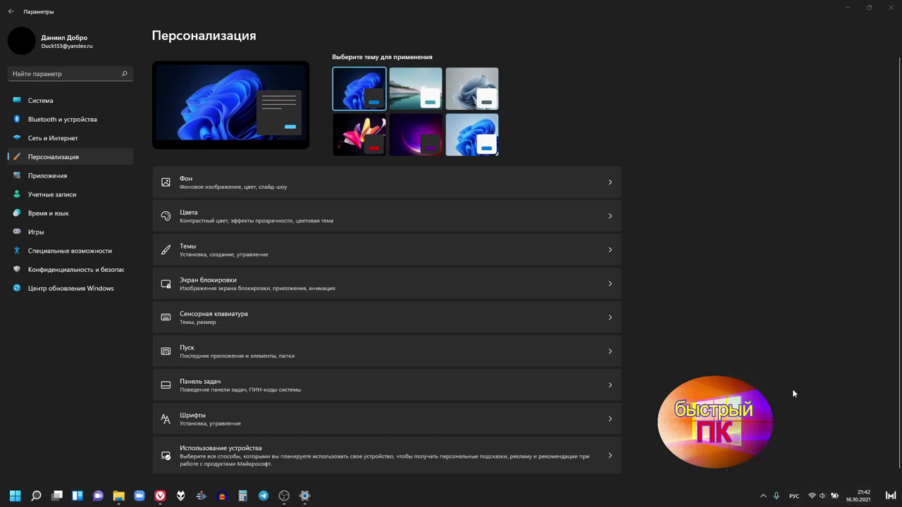
pyautogui.click(284, 496)
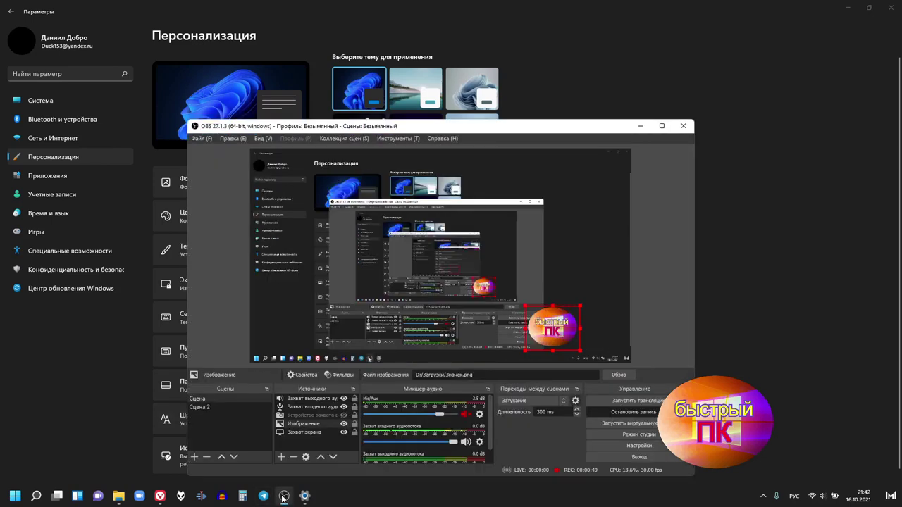
pyautogui.click(284, 497)
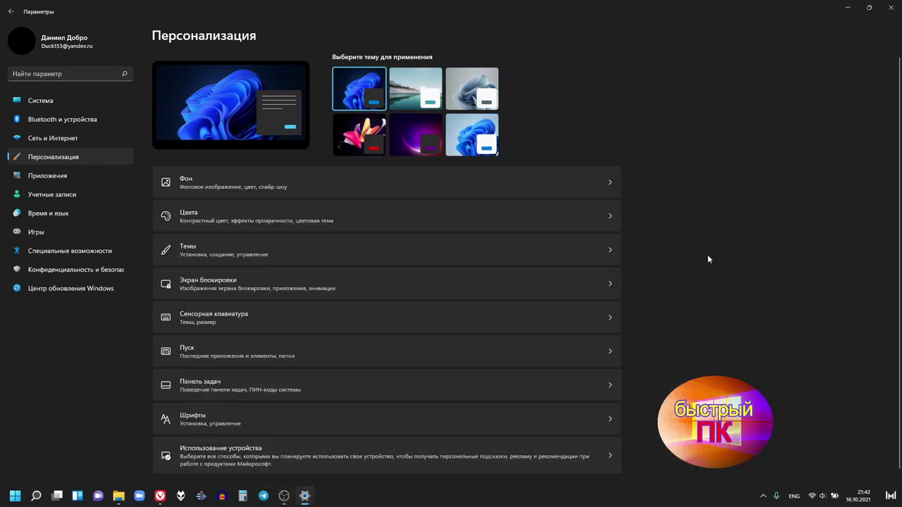
# - Switch the keyboard input language to English
pyautogui.hotkey('alt', 'shift')
pyautogui.hotkey('alt', 'shift')
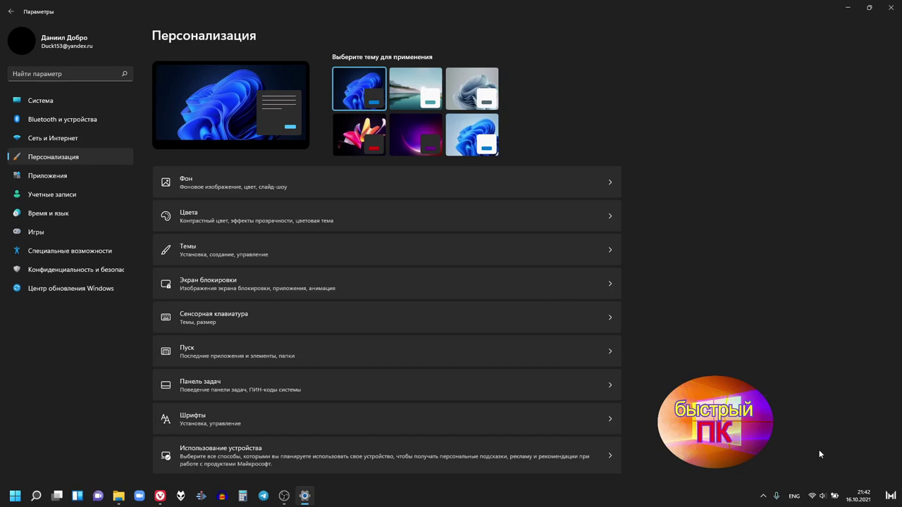
pyautogui.hotkey('alt', 'shift')
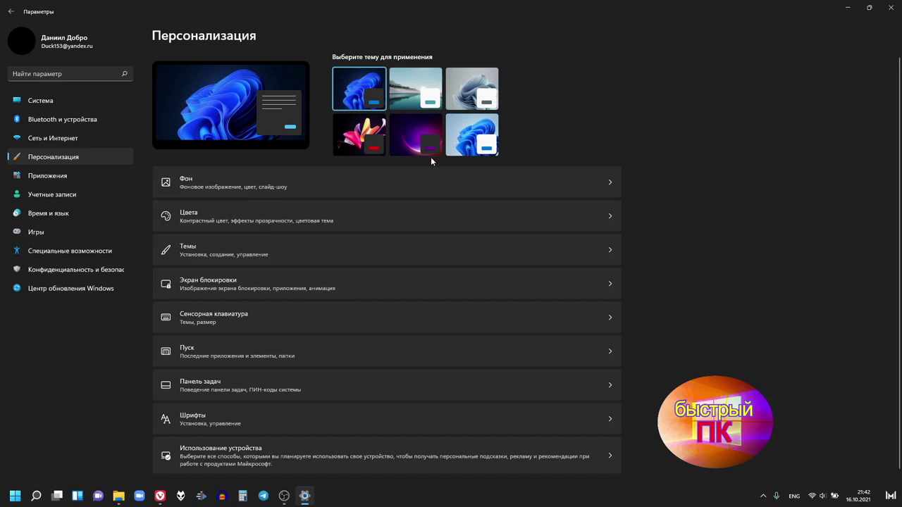
# - Apply the dark flower theme with the red accent and clear the maximized windows to show the desktop wallpaper behind Settings
pyautogui.click(361, 142)
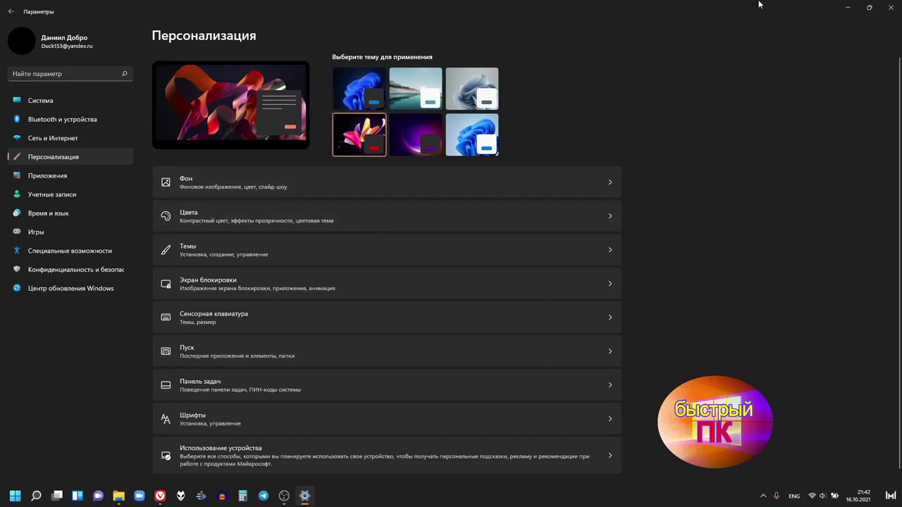
pyautogui.moveTo(779, 13); pyautogui.dragTo(629, 135)
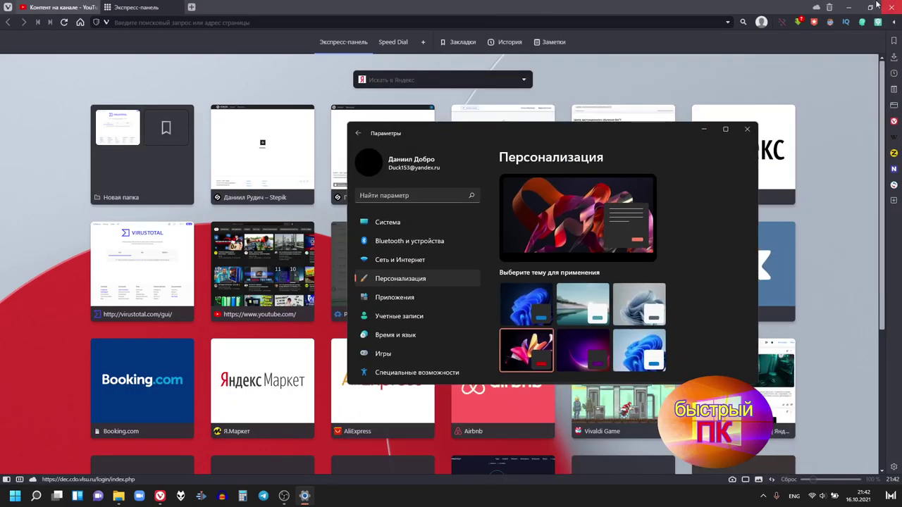
pyautogui.click(844, 8)
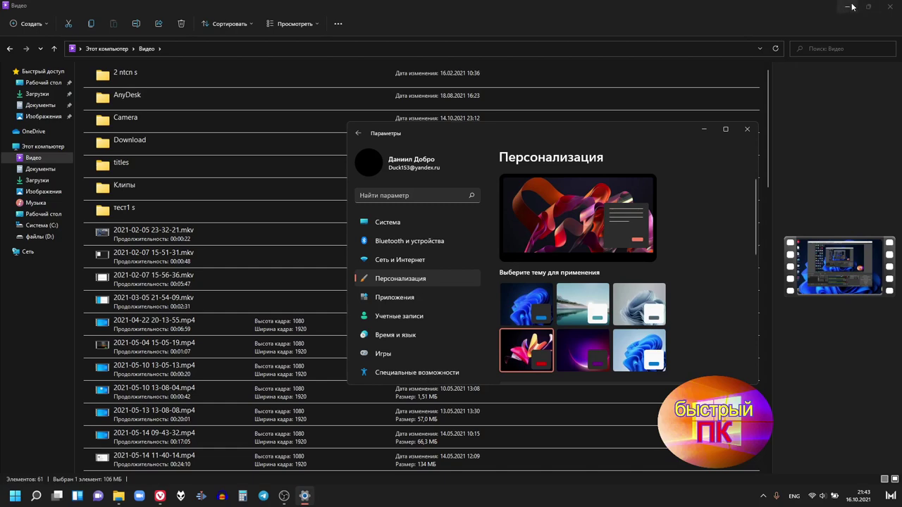
pyautogui.click(847, 7)
pyautogui.moveTo(626, 132); pyautogui.dragTo(659, 183)
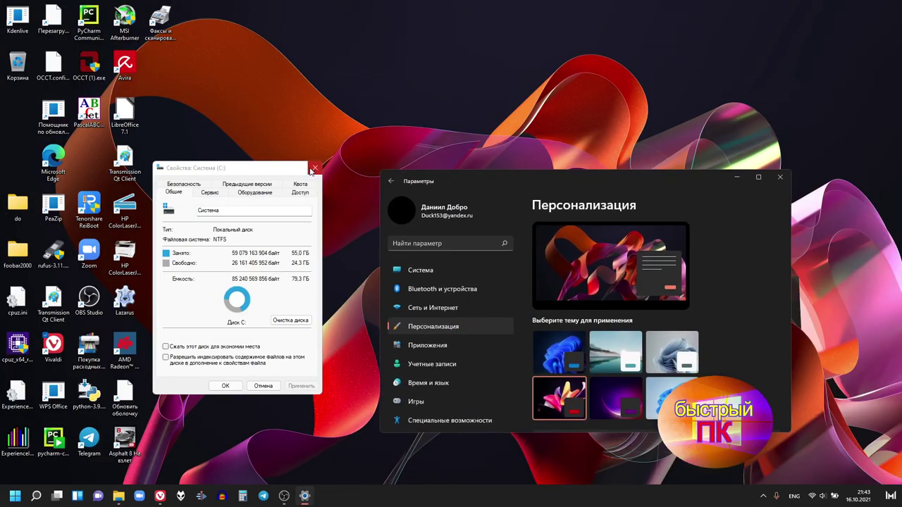
pyautogui.moveTo(268, 169); pyautogui.dragTo(280, 152)
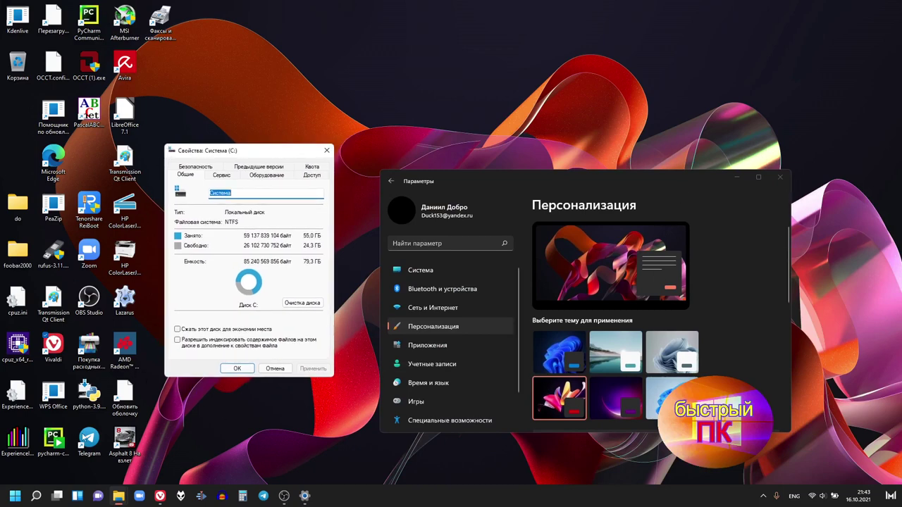
# - Snap Settings into the narrow zone of the two-thirds/one-third layout and fill the wide zone with the Vivaldi browser
pyautogui.moveTo(761, 179)
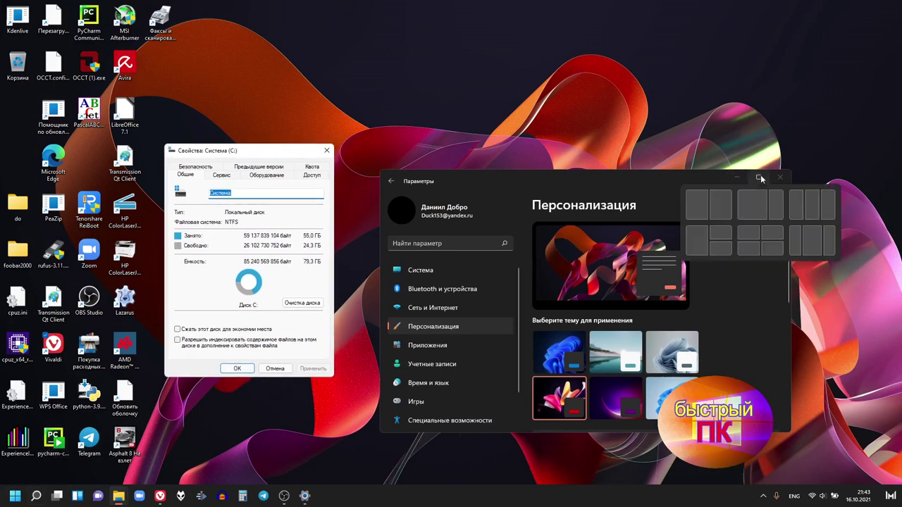
pyautogui.click(775, 204)
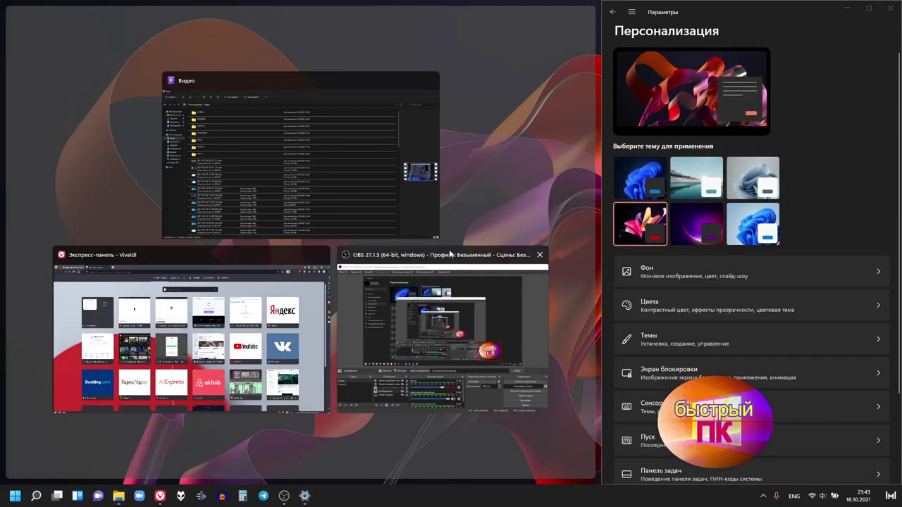
pyautogui.click(209, 254)
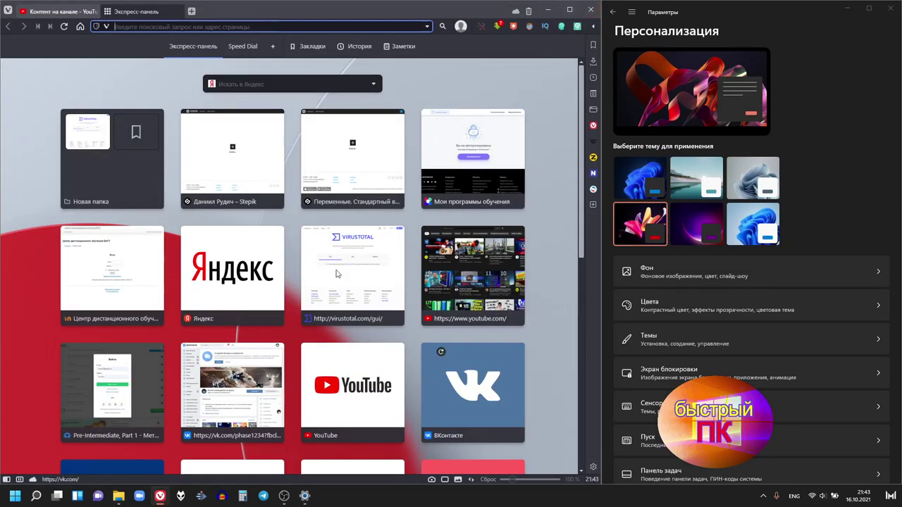
# - Look through the browser's open tabs, load the VirusTotal page from the speed dial, and minimize the browser
pyautogui.click(65, 11)
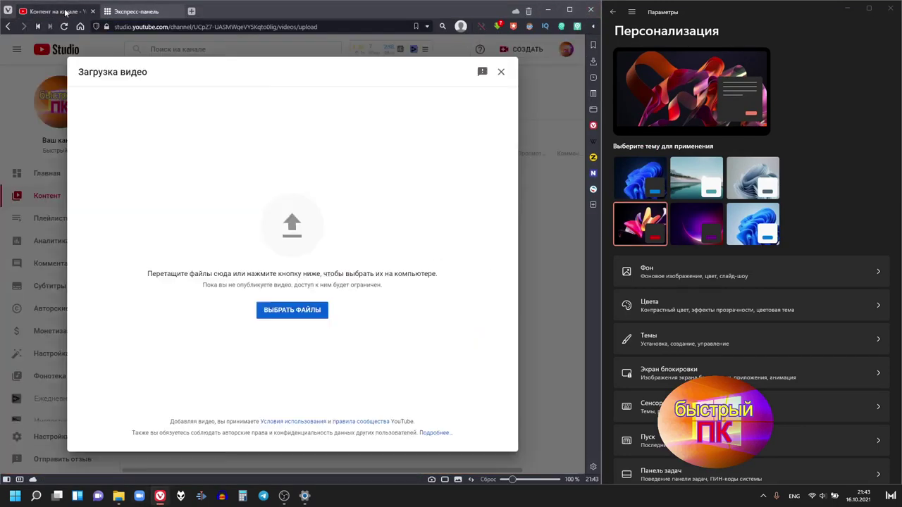
pyautogui.click(145, 11)
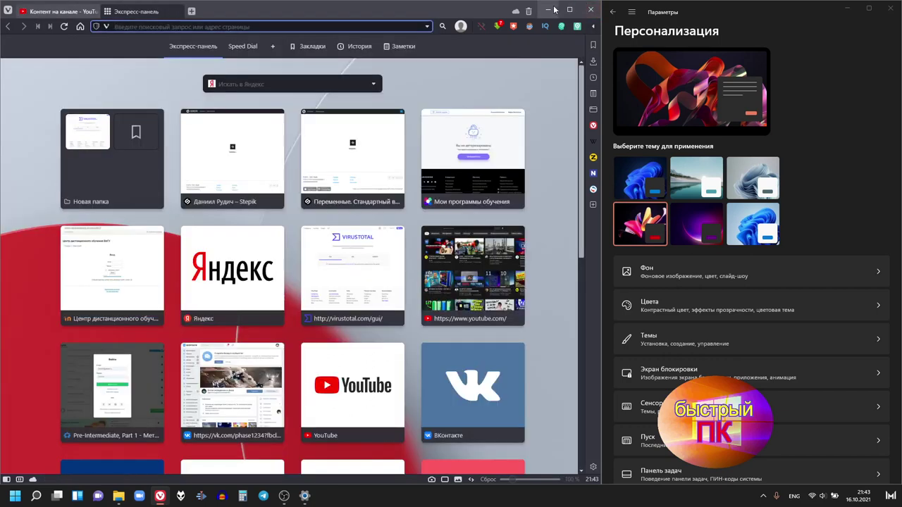
pyautogui.click(353, 293)
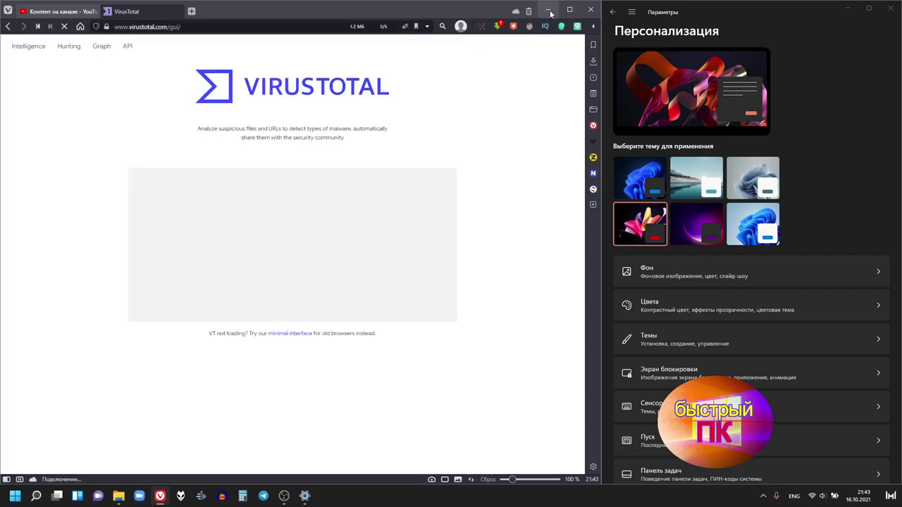
pyautogui.click(548, 10)
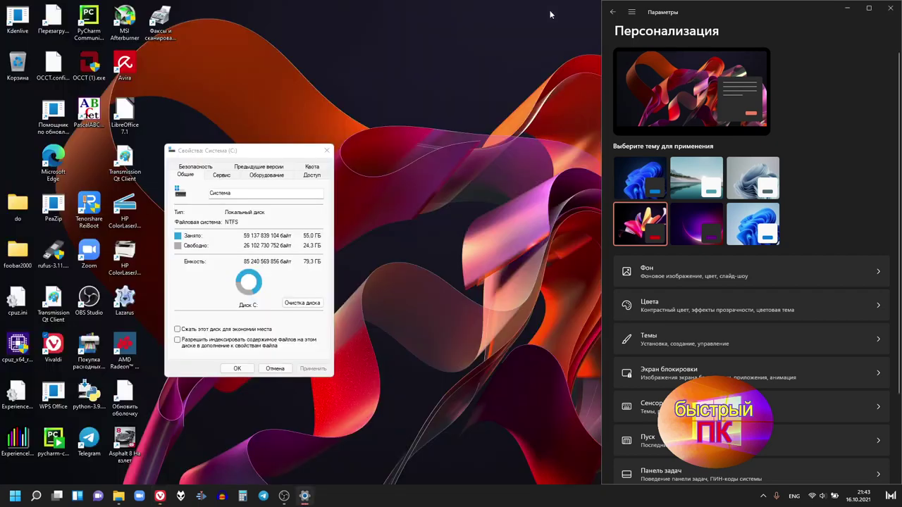
# - Widen the snapped Settings window until it covers almost the whole screen, leaving two columns of desktop icons uncovered
pyautogui.click(14, 497)
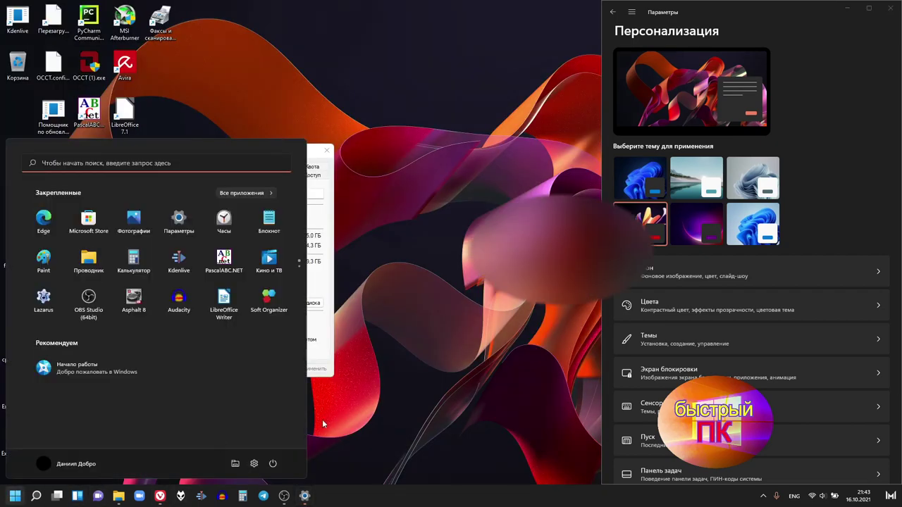
pyautogui.click(293, 498)
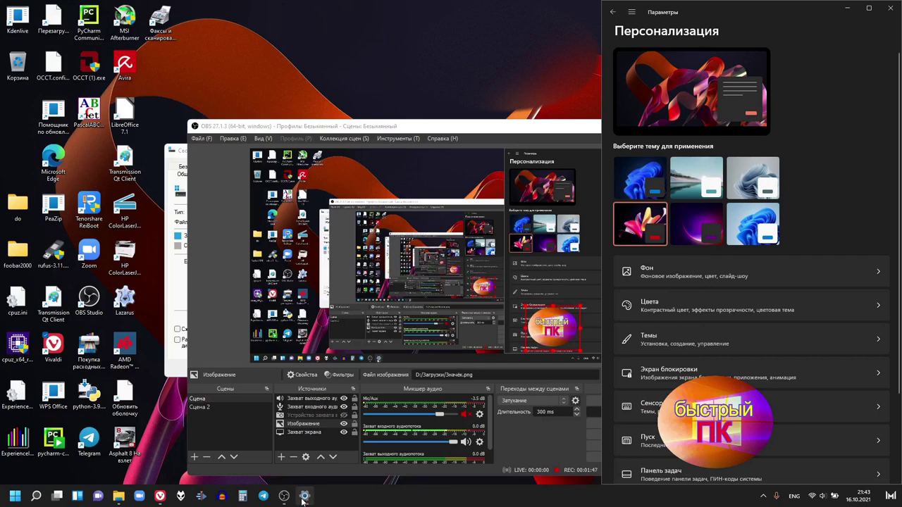
pyautogui.click(304, 497)
pyautogui.click(304, 497)
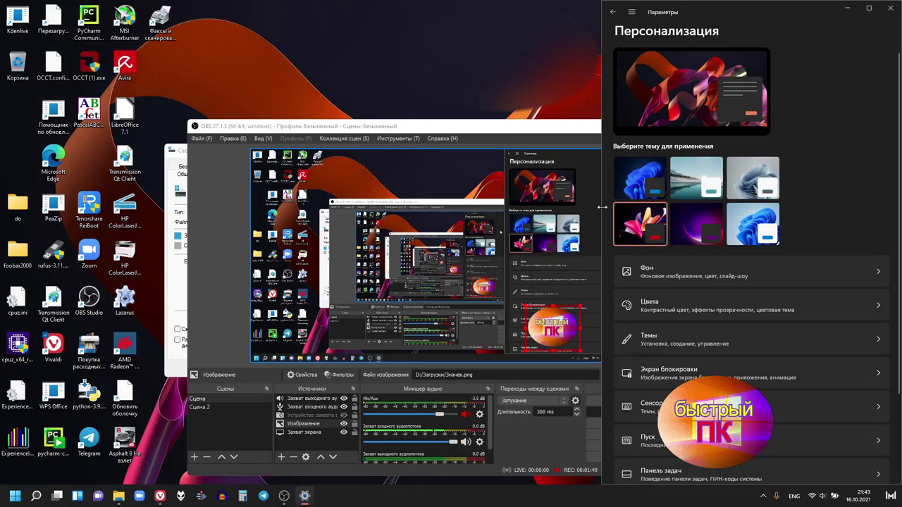
pyautogui.moveTo(599, 217); pyautogui.dragTo(69, 218)
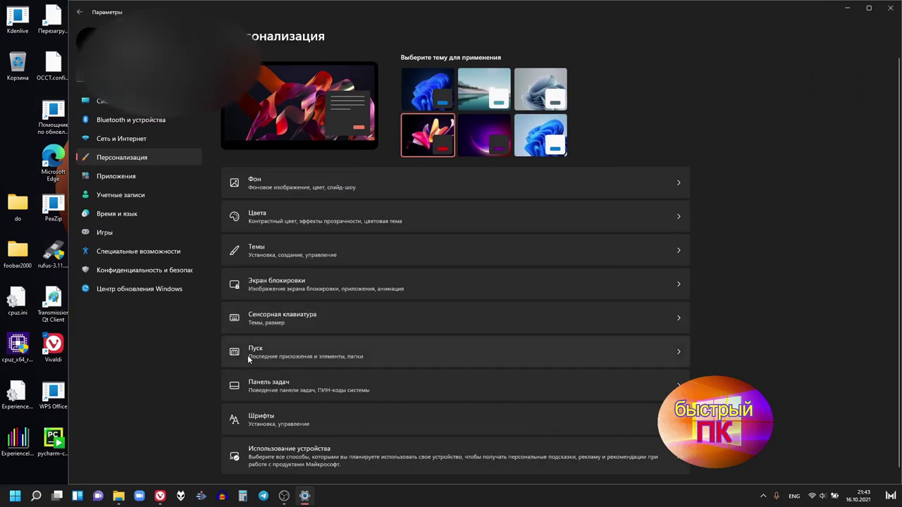
# - In the Start personalization settings, turn on showing recently opened items and check the Start menu's recommended section
pyautogui.click(287, 352)
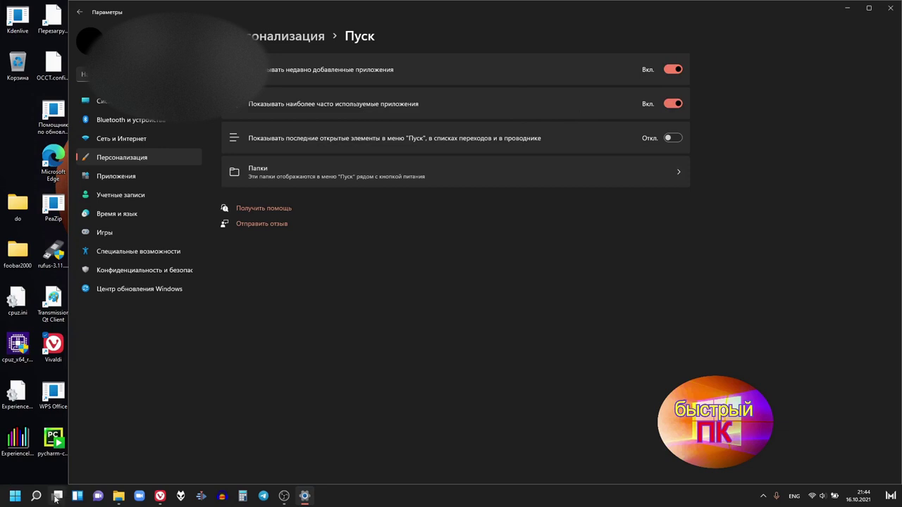
pyautogui.click(15, 496)
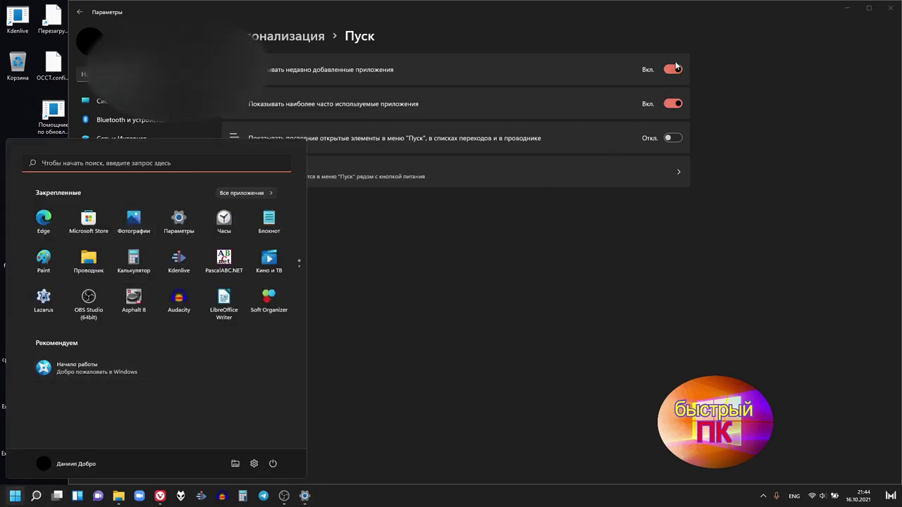
pyautogui.click(673, 138)
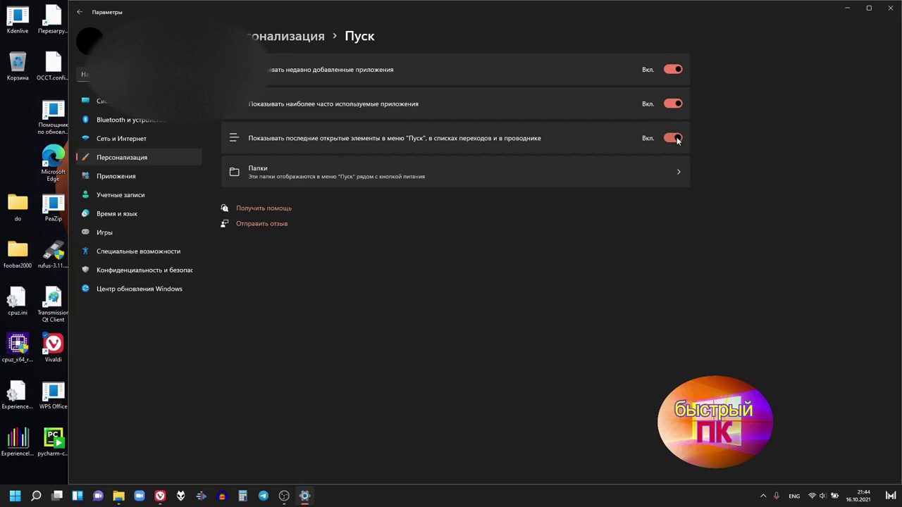
pyautogui.click(14, 496)
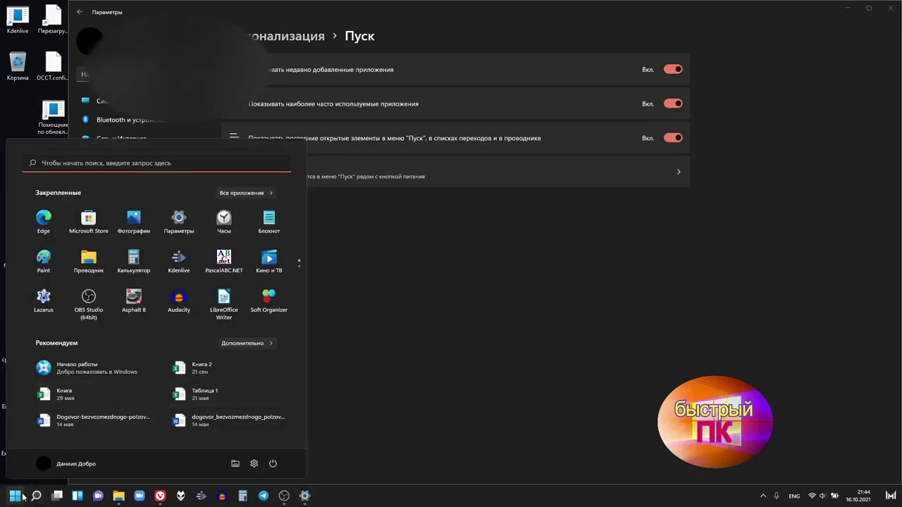
pyautogui.click(15, 496)
# - Turn off showing recently opened items and showing most used apps in the Start settings
pyautogui.click(669, 138)
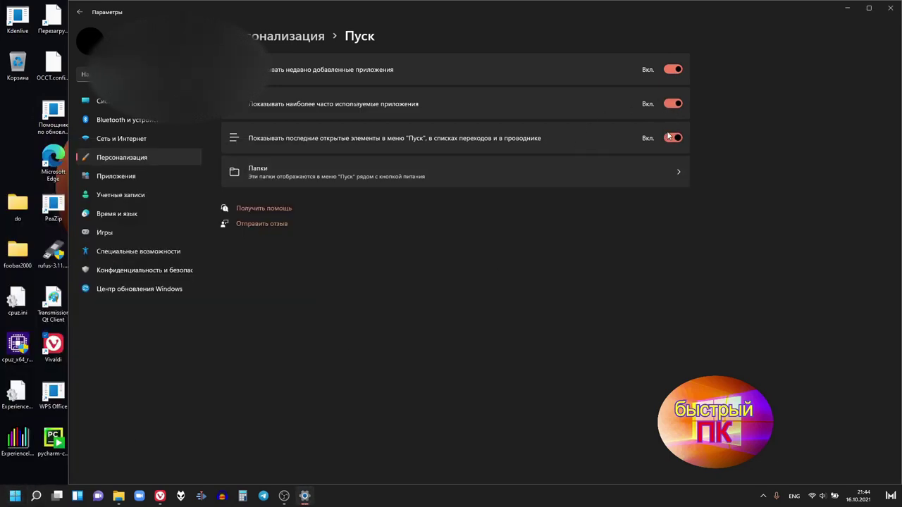
pyautogui.click(15, 496)
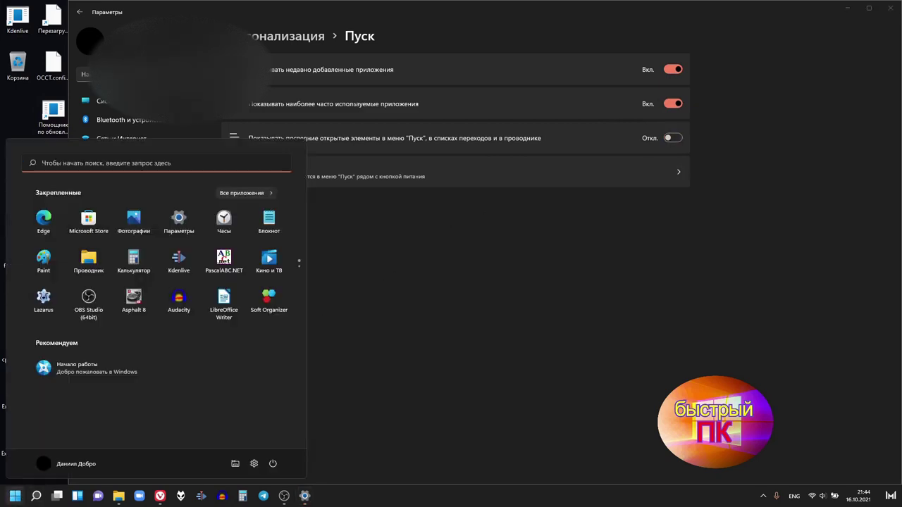
pyautogui.click(673, 104)
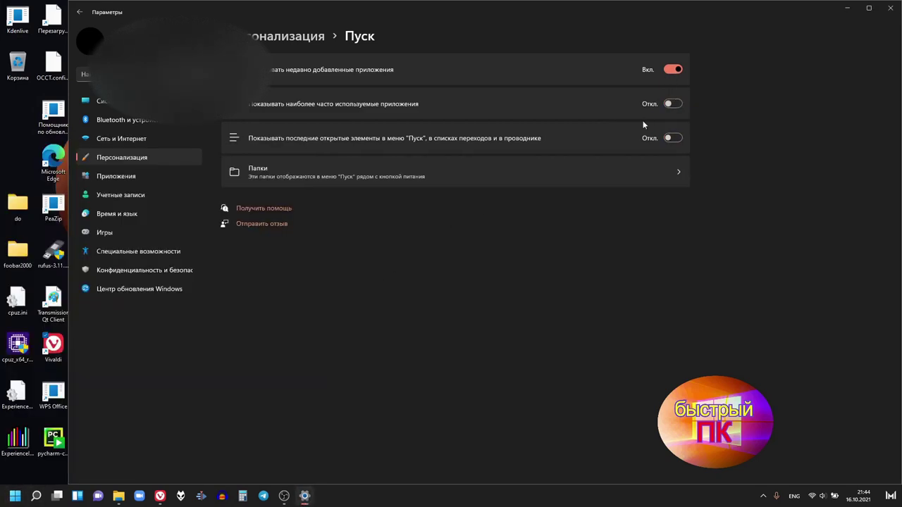
# - Turn off showing recently added apps in the Start settings and check the Start menu's recommended section before and after
pyautogui.click(15, 496)
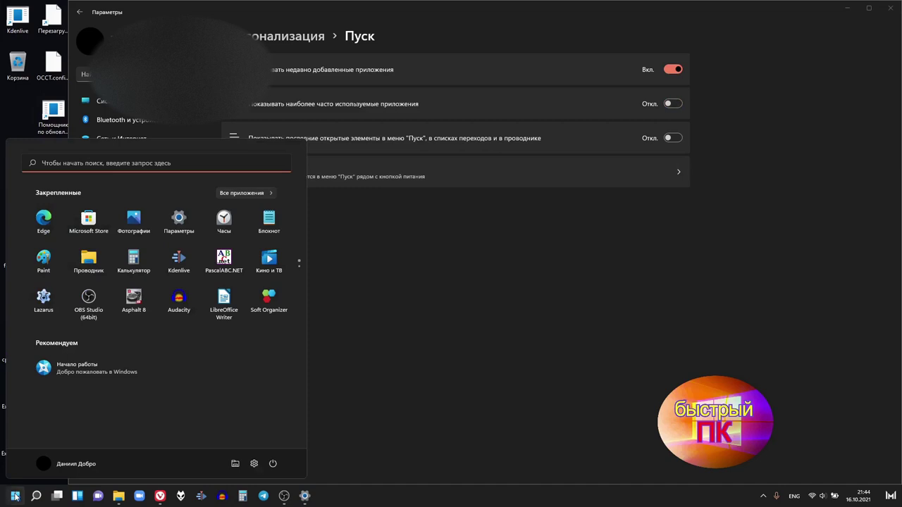
pyautogui.click(633, 68)
pyautogui.click(673, 69)
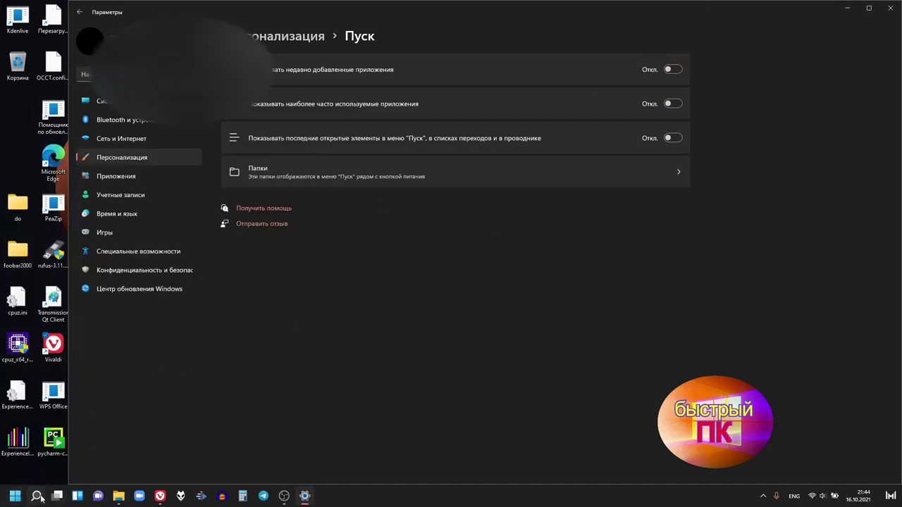
pyautogui.click(15, 496)
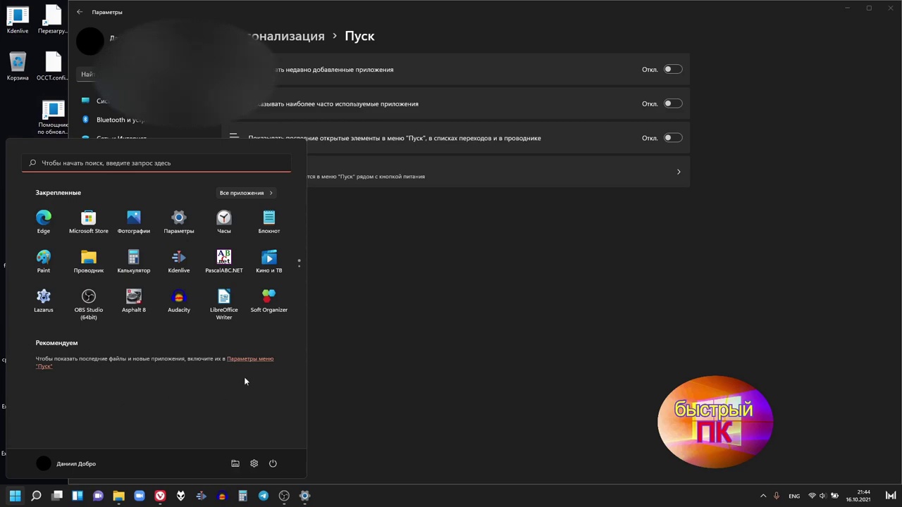
pyautogui.click(529, 358)
# - In the Start folders settings, turn off the File Explorer (Проводник) shortcut and compare the Start menu's power-button row before and after
pyautogui.click(437, 174)
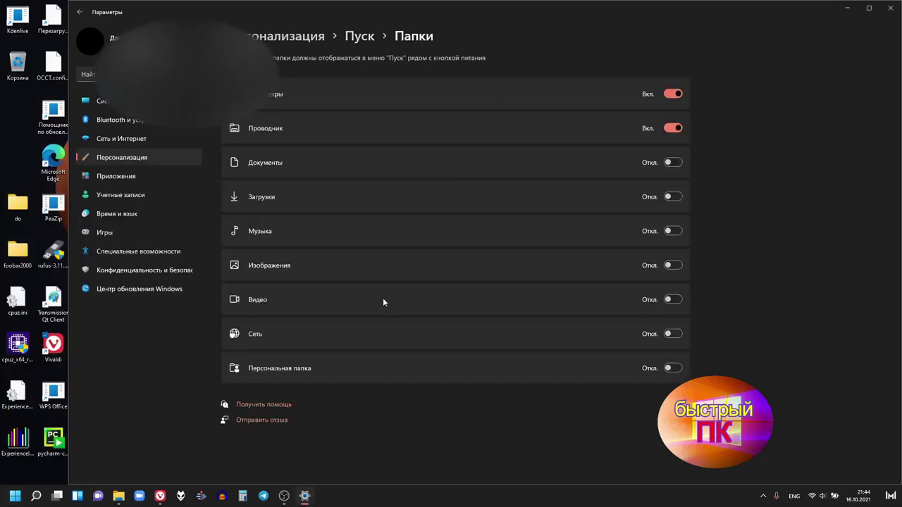
pyautogui.click(15, 497)
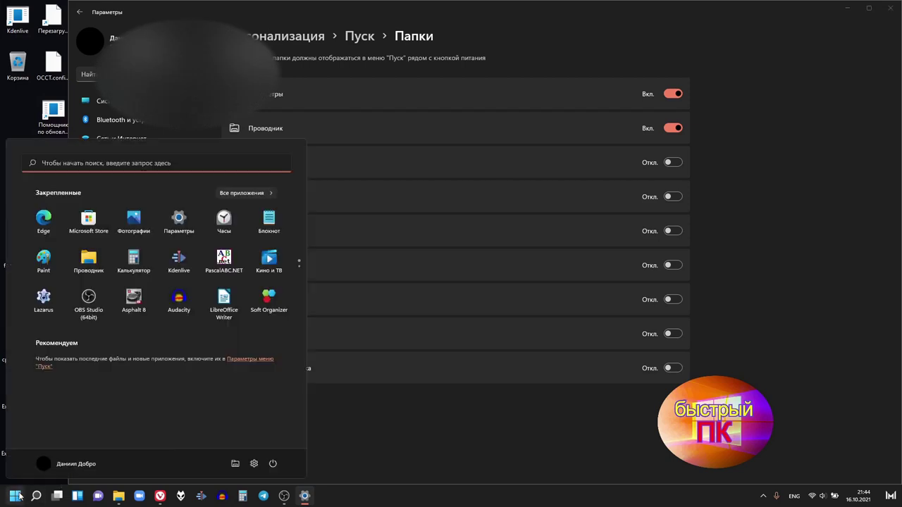
pyautogui.click(675, 128)
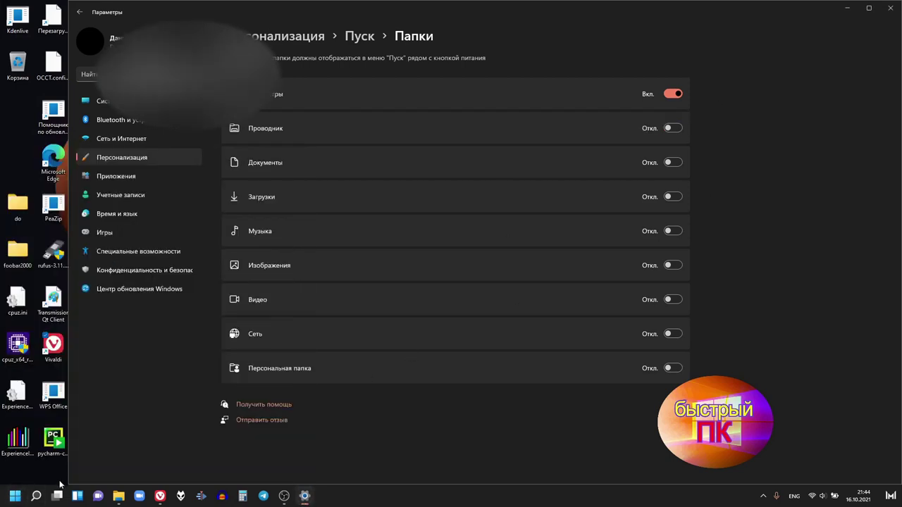
pyautogui.click(15, 496)
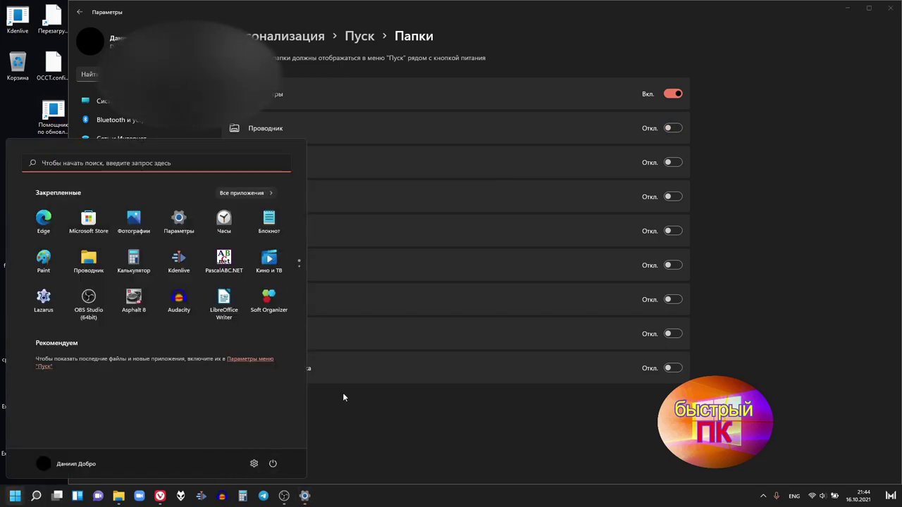
pyautogui.click(423, 407)
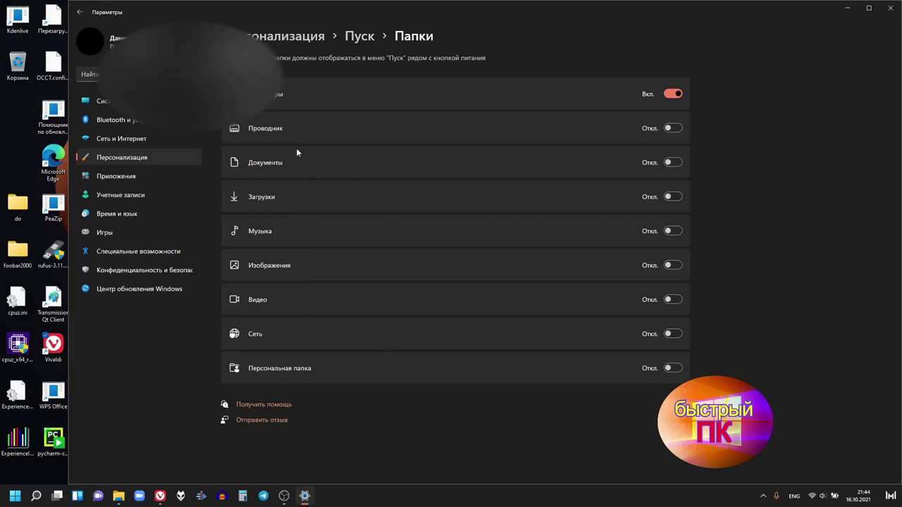
# - Go back to Personalization, open the Themes page, view the contrast themes, and return to Themes
pyautogui.click(80, 12)
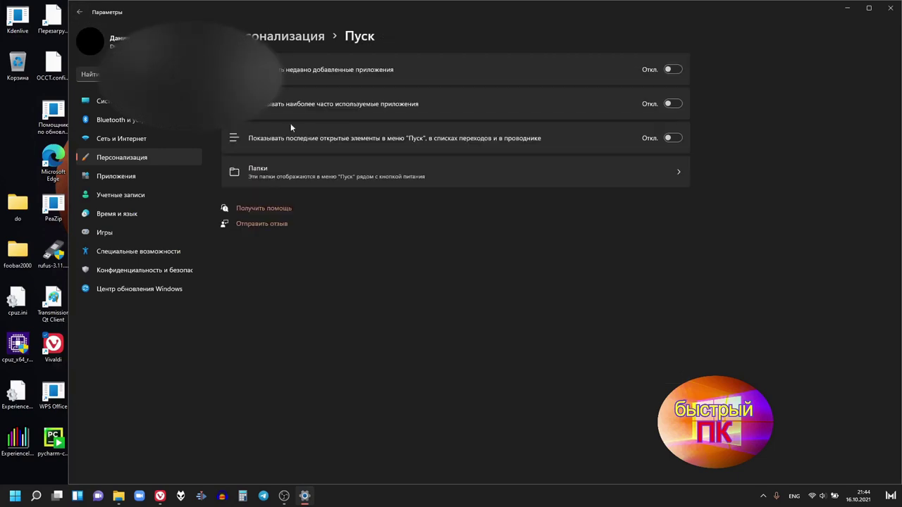
pyautogui.click(80, 12)
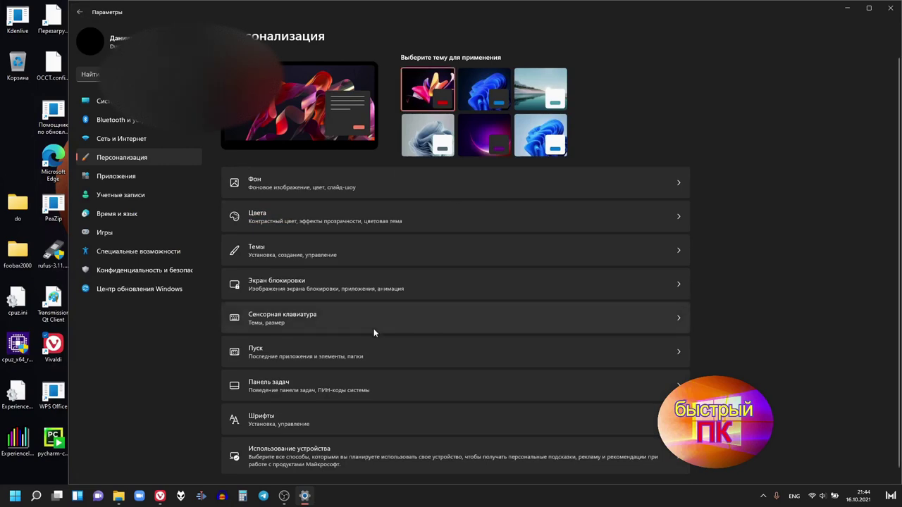
pyautogui.click(272, 255)
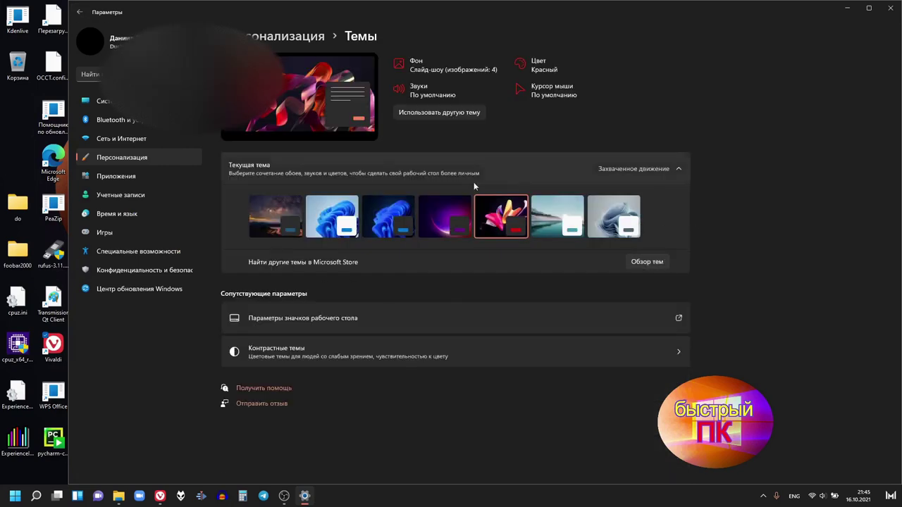
pyautogui.click(364, 347)
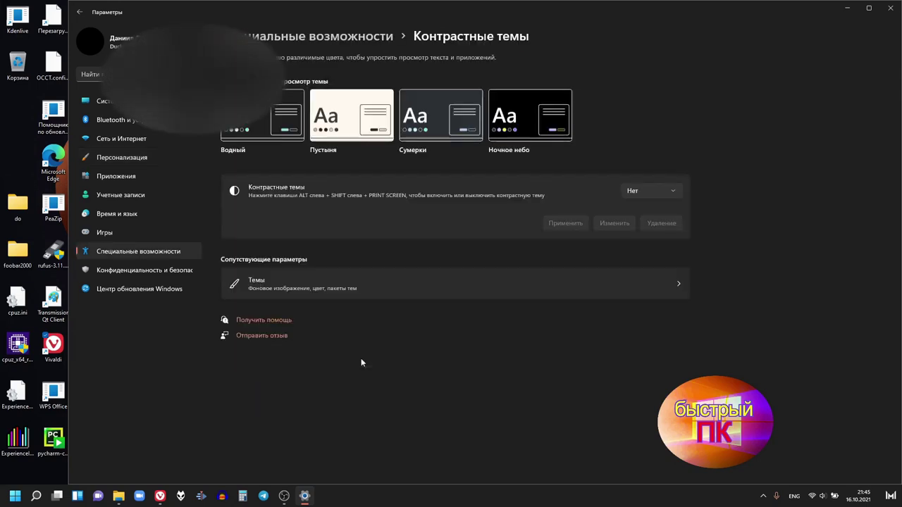
pyautogui.click(76, 15)
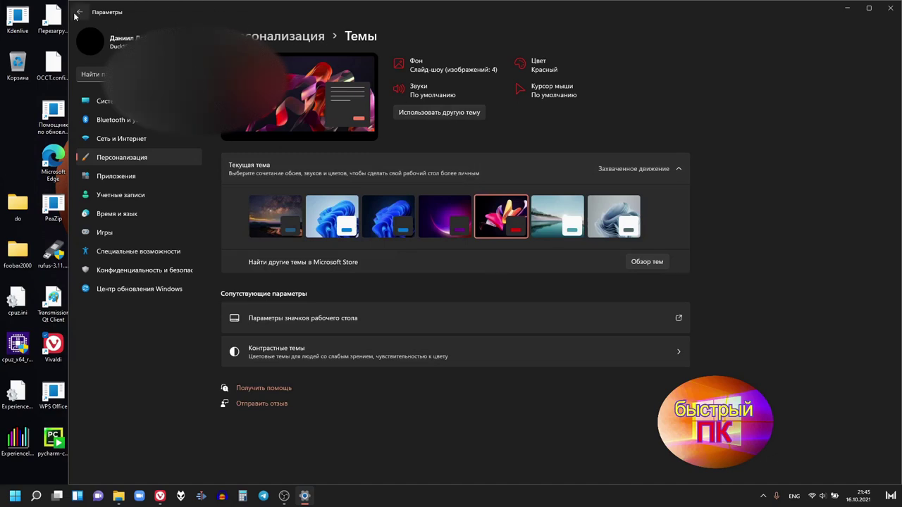
# - Apply the Windows (темная) theme and maximize the Settings window
pyautogui.click(389, 218)
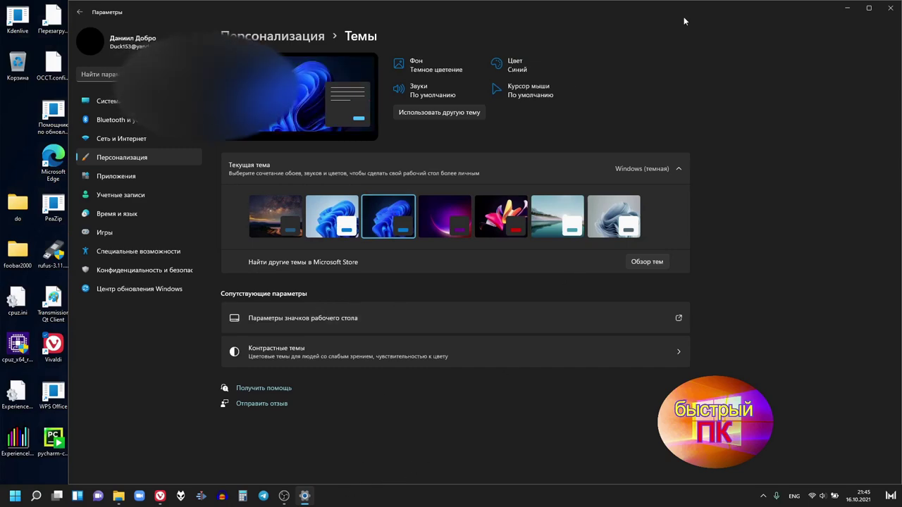
pyautogui.moveTo(683, 16); pyautogui.dragTo(437, 153)
pyautogui.click(611, 153)
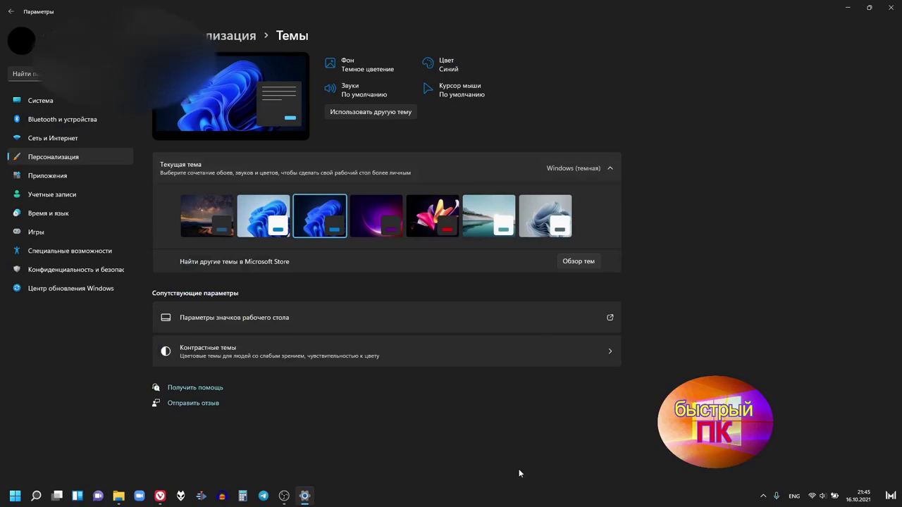
# - Check the Start menu under the dark theme, and clear the desktop by minimizing Settings and closing the C: drive's properties
pyautogui.click(14, 496)
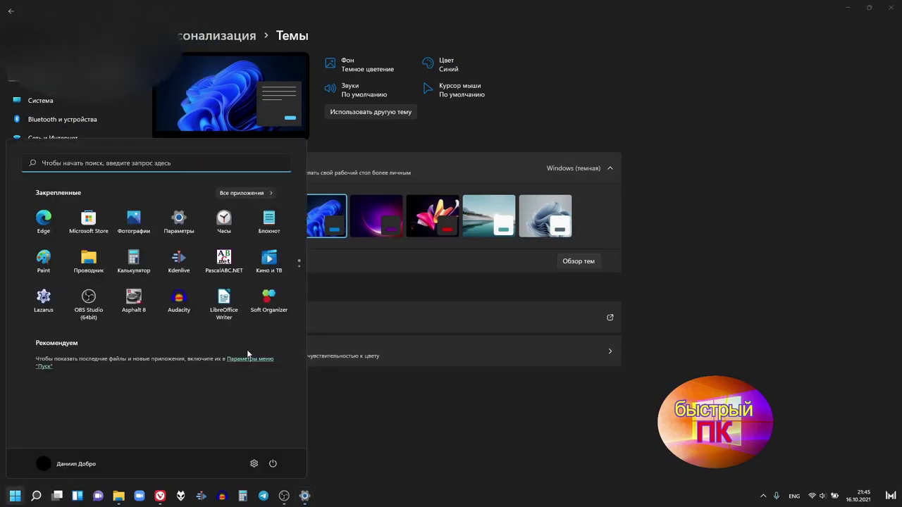
pyautogui.click(429, 420)
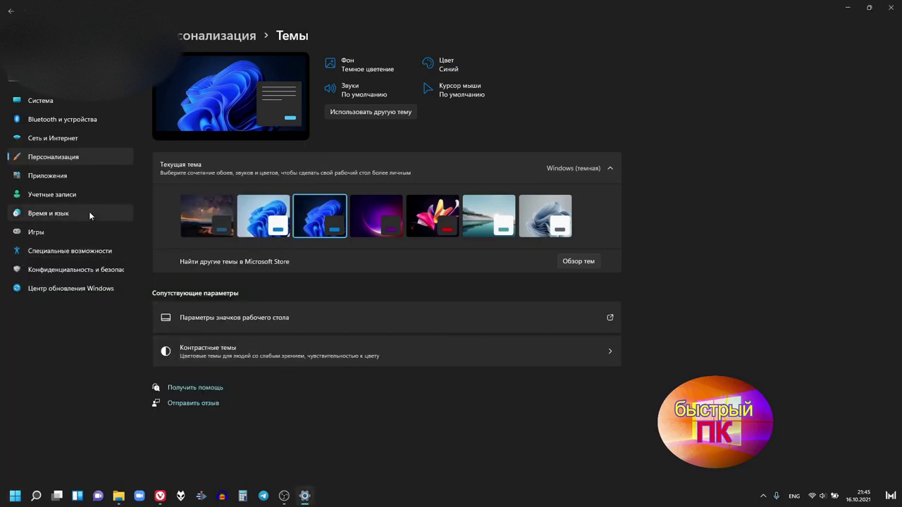
pyautogui.click(847, 8)
pyautogui.click(641, 127)
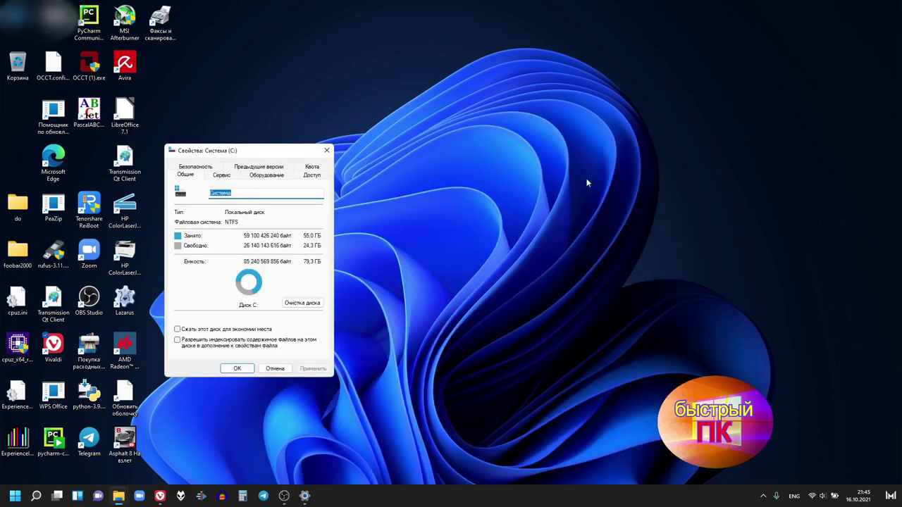
pyautogui.click(326, 150)
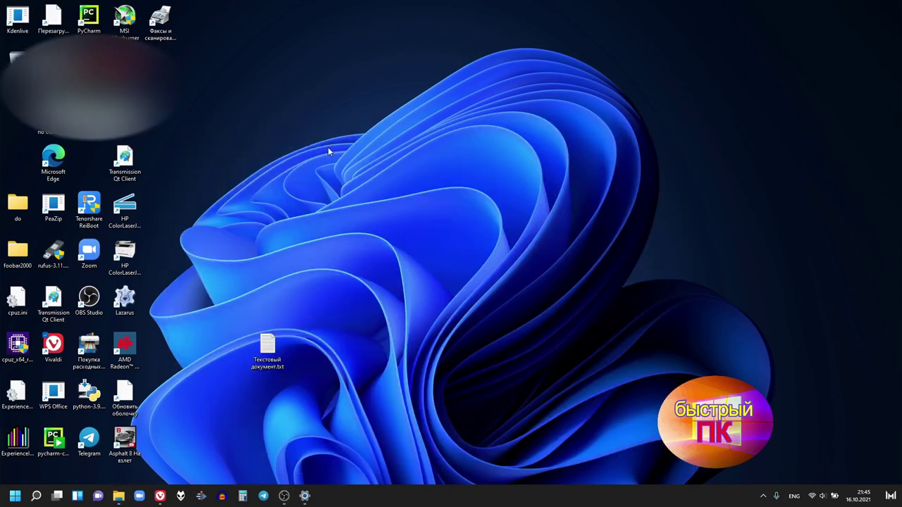
# - Open a maximized File Explorer window and display the contents of the Видео folder
pyautogui.press('super+e')
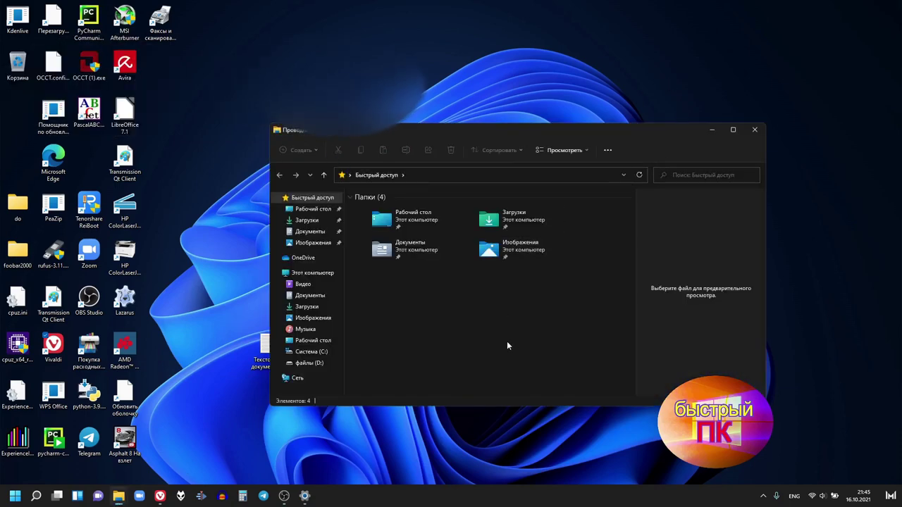
pyautogui.click(734, 130)
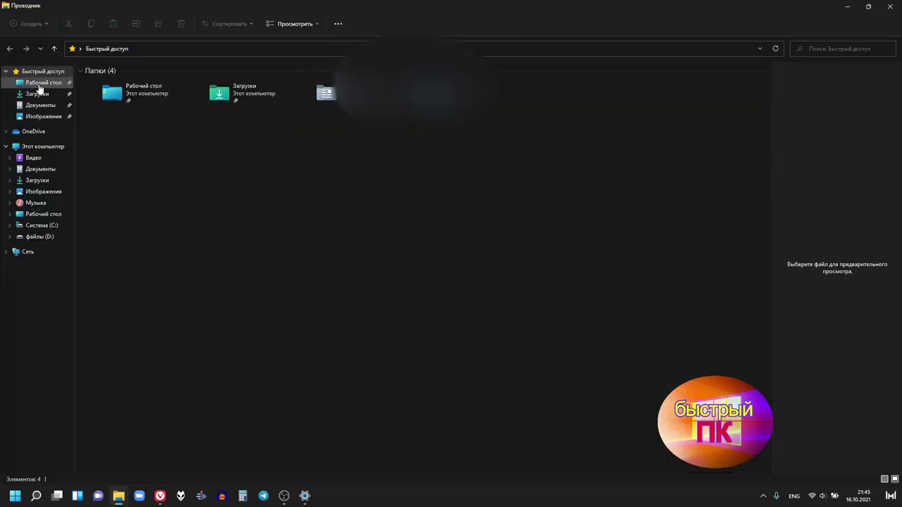
pyautogui.click(42, 159)
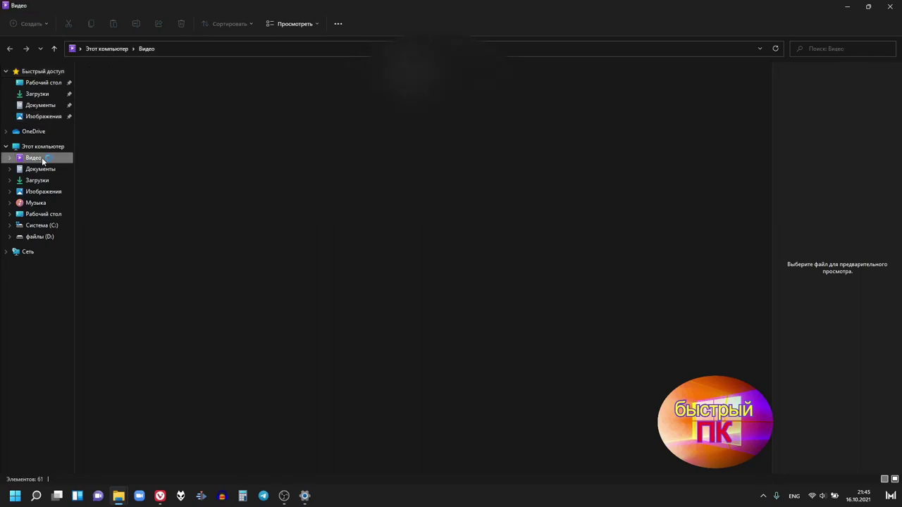
pyautogui.scroll(-1, 289, 242)
pyautogui.scroll(1, 289, 242)
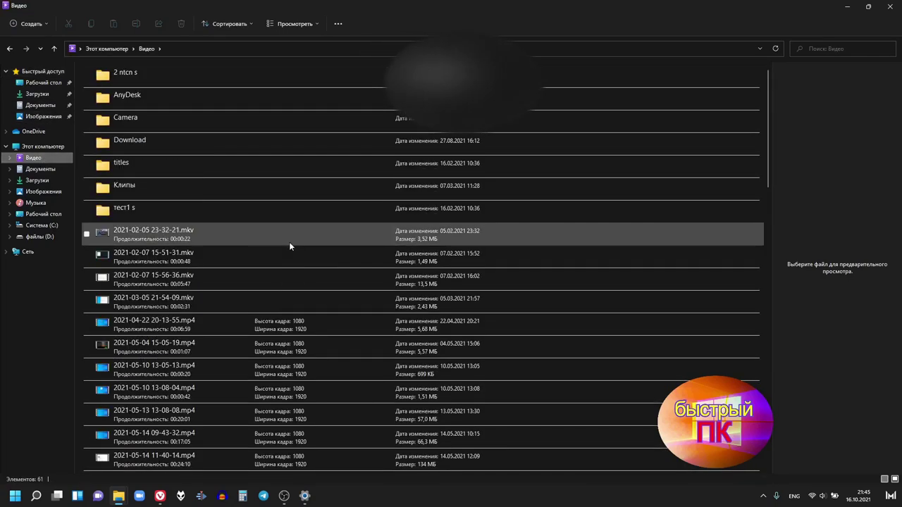
pyautogui.rightClick(146, 234)
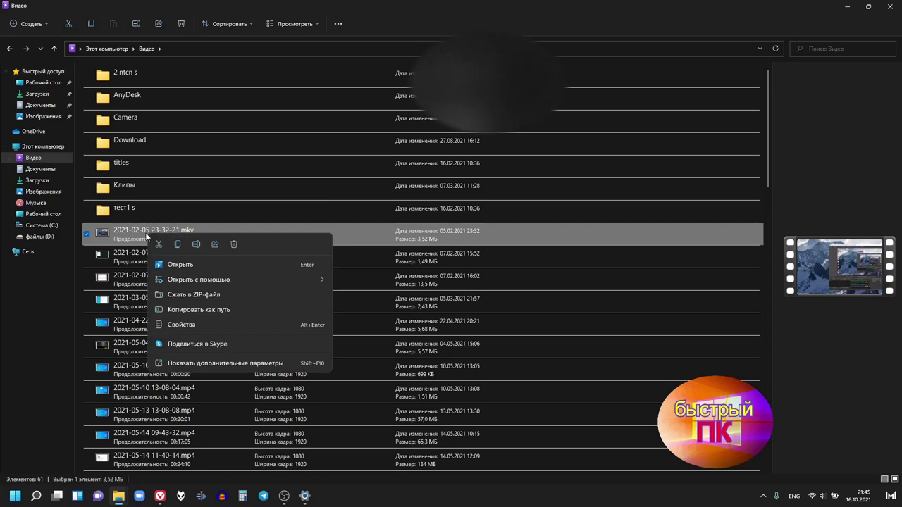
pyautogui.click(196, 244)
pyautogui.write('tt')
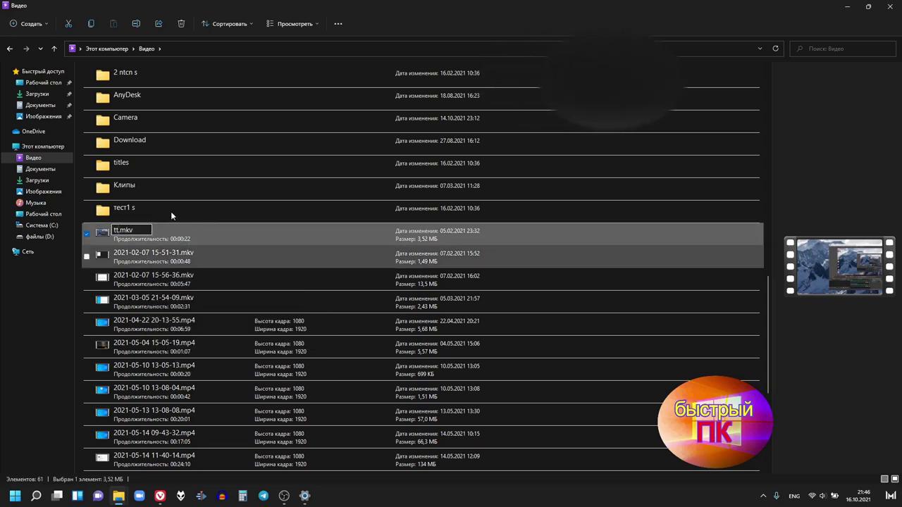
pyautogui.press('Return')
# - Turn on the display of hidden items in File Explorer
pyautogui.scroll(15, 235, 282)
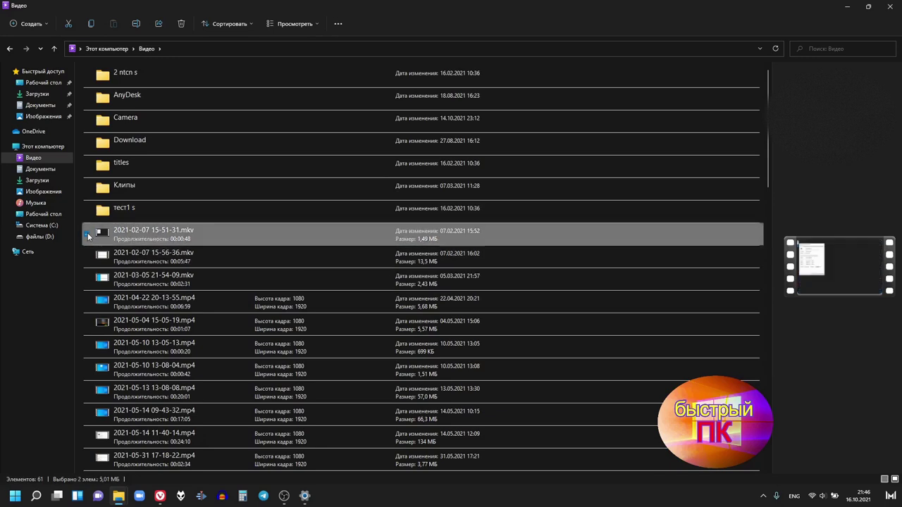
pyautogui.click(291, 22)
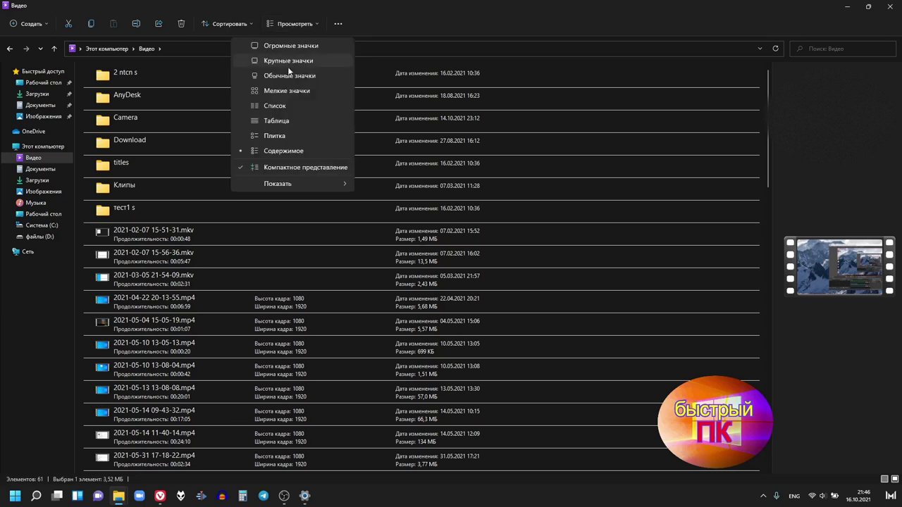
pyautogui.moveTo(290, 185)
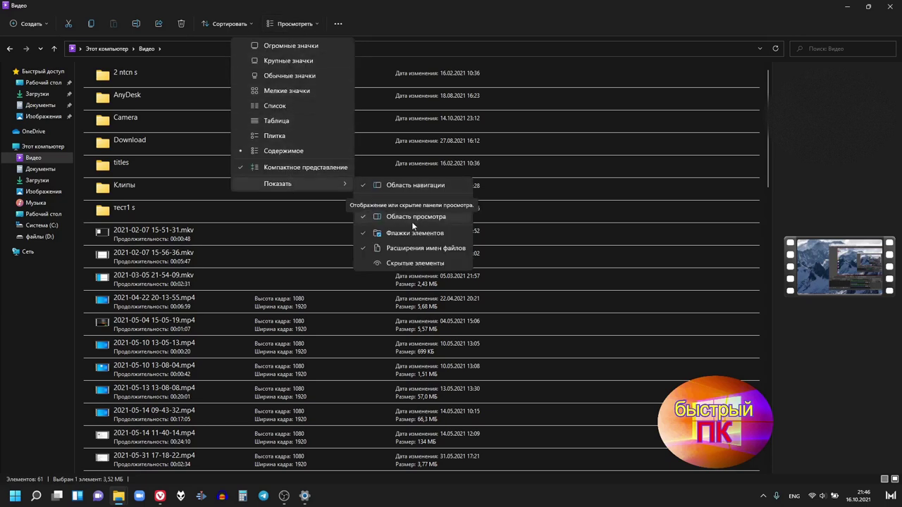
pyautogui.click(398, 264)
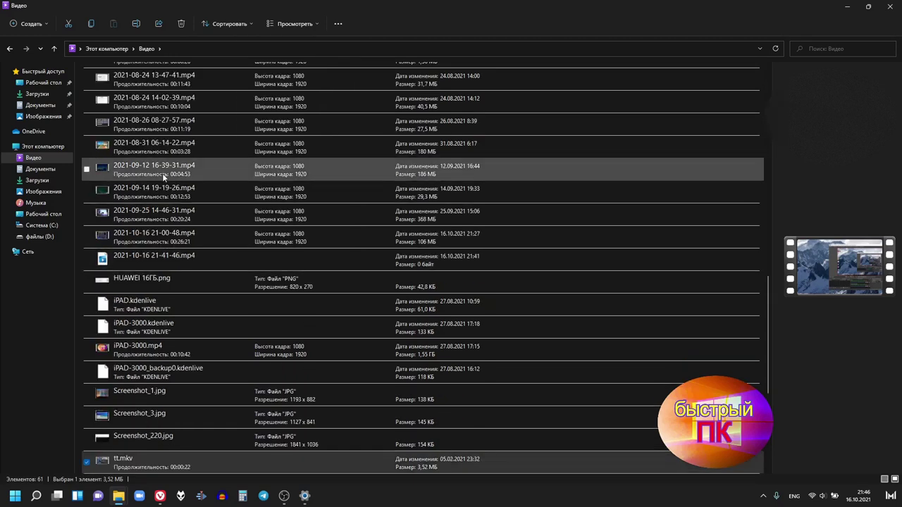
# - Look through the Видео file list, view the contents of the Документы folder, and return to Видео
pyautogui.scroll(15, 163, 176)
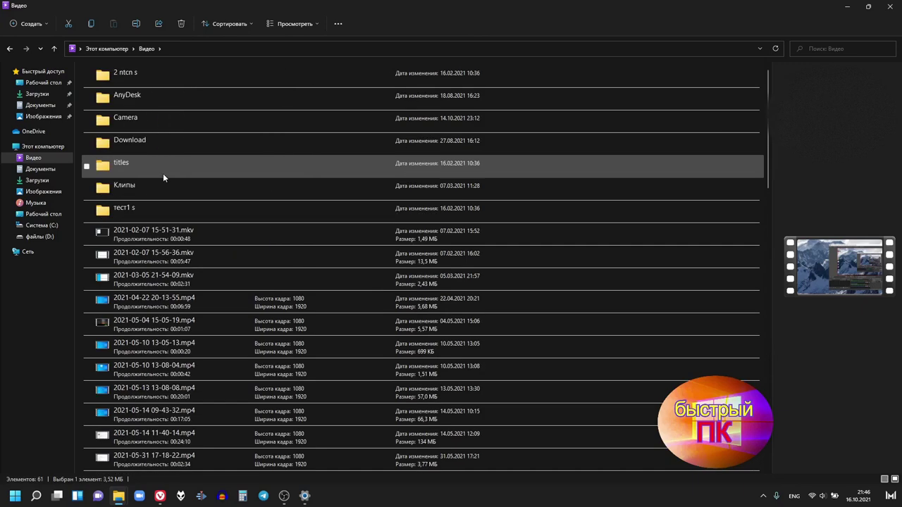
pyautogui.scroll(-15, 164, 173)
pyautogui.scroll(15, 166, 177)
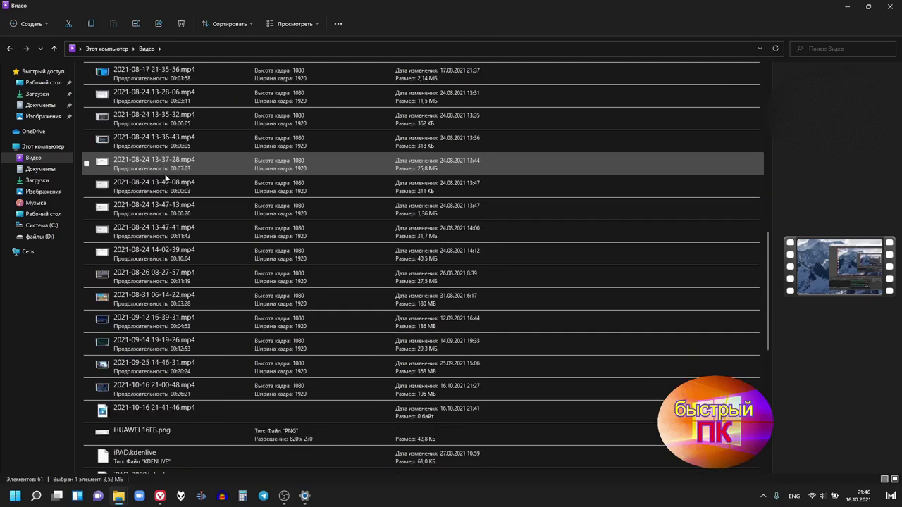
pyautogui.click(17, 109)
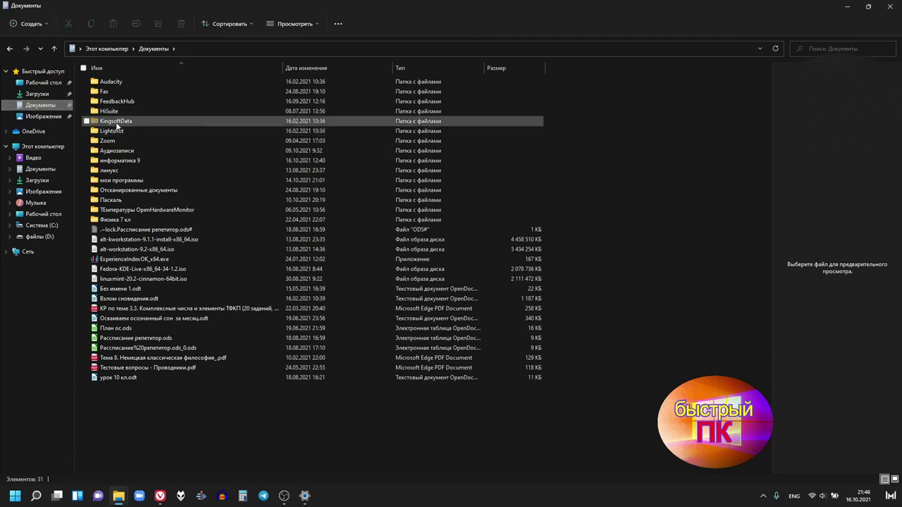
pyautogui.click(7, 48)
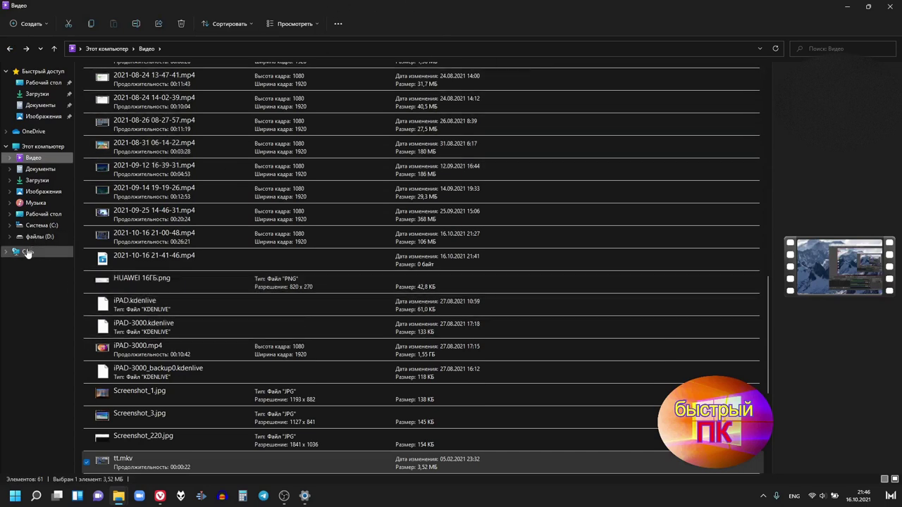
# - Open the properties of Этот компьютер to view the device and Windows specifications
pyautogui.rightClick(30, 149)
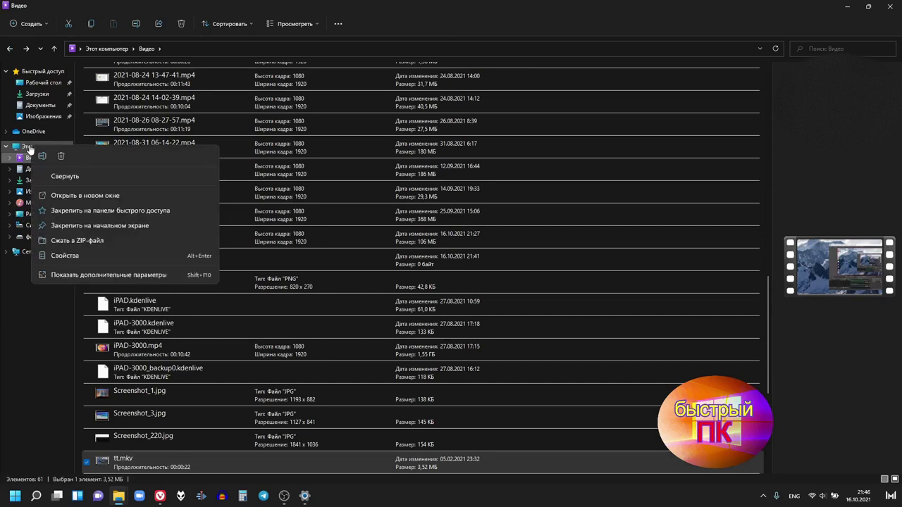
pyautogui.click(74, 256)
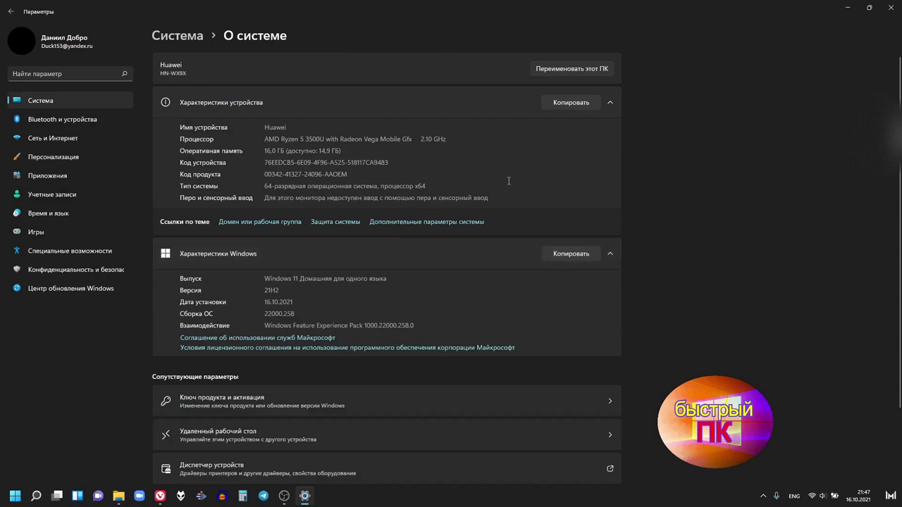
# - Examine the device and Windows specifications on the О системе page, highlighting the processor model and the OS build number
pyautogui.scroll(-2, 384, 183)
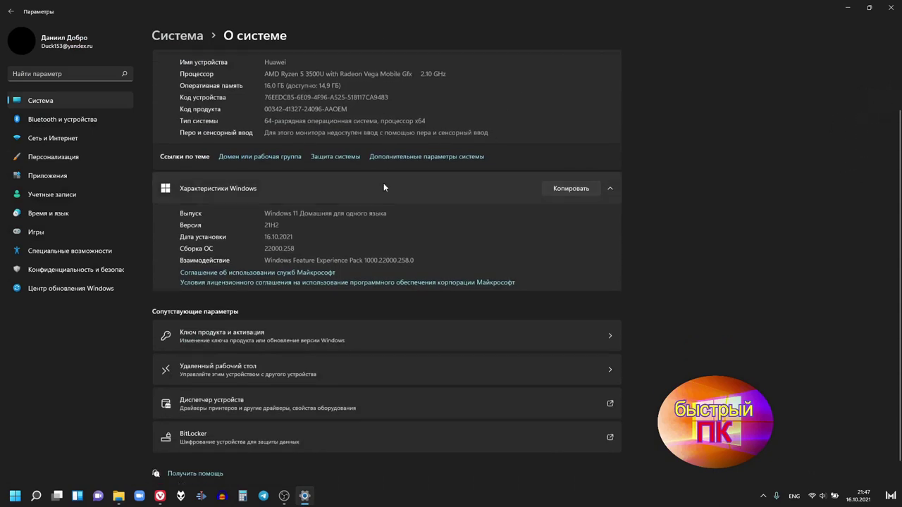
pyautogui.scroll(2, 384, 183)
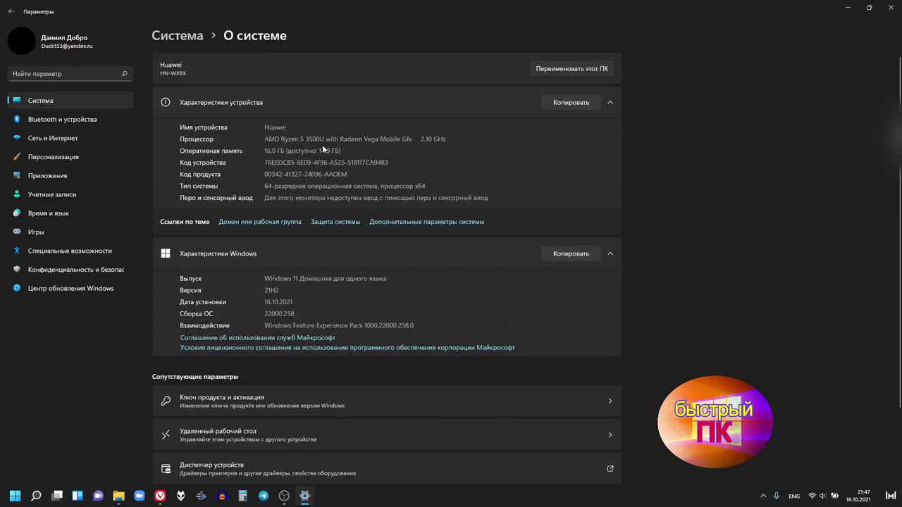
pyautogui.moveTo(328, 141); pyautogui.dragTo(258, 143)
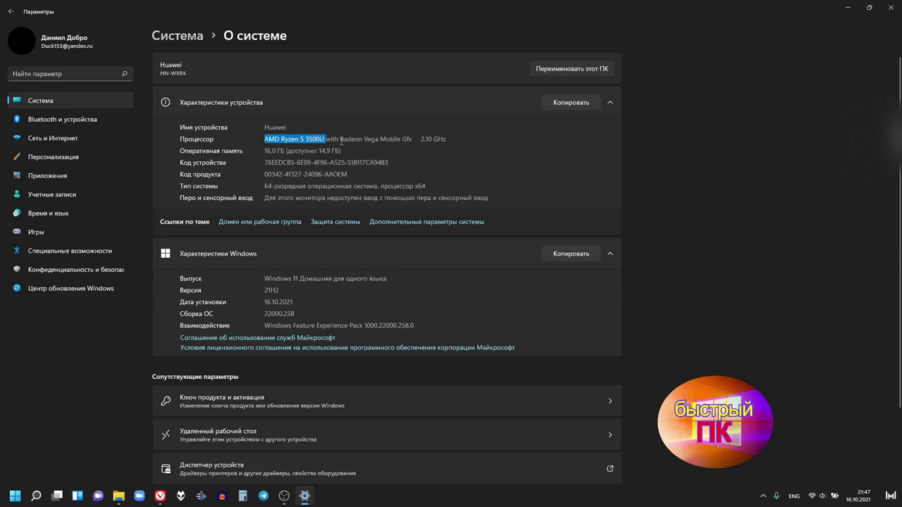
pyautogui.click(315, 179)
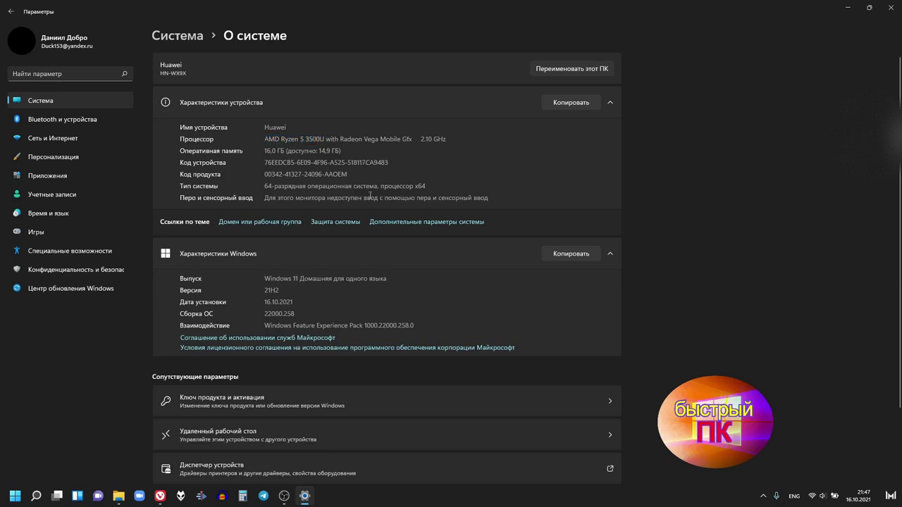
pyautogui.scroll(-2, 370, 195)
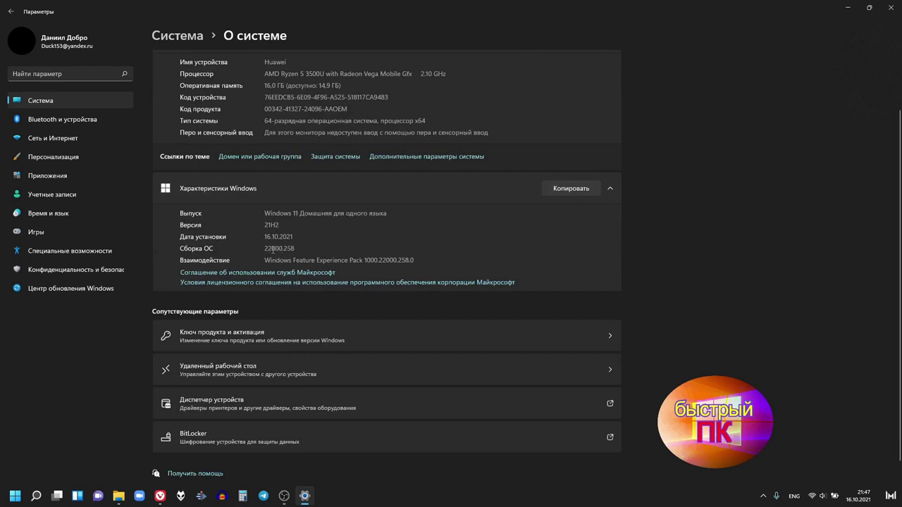
pyautogui.moveTo(283, 248); pyautogui.dragTo(271, 248)
pyautogui.click(296, 249)
pyautogui.scroll(-1, 316, 228)
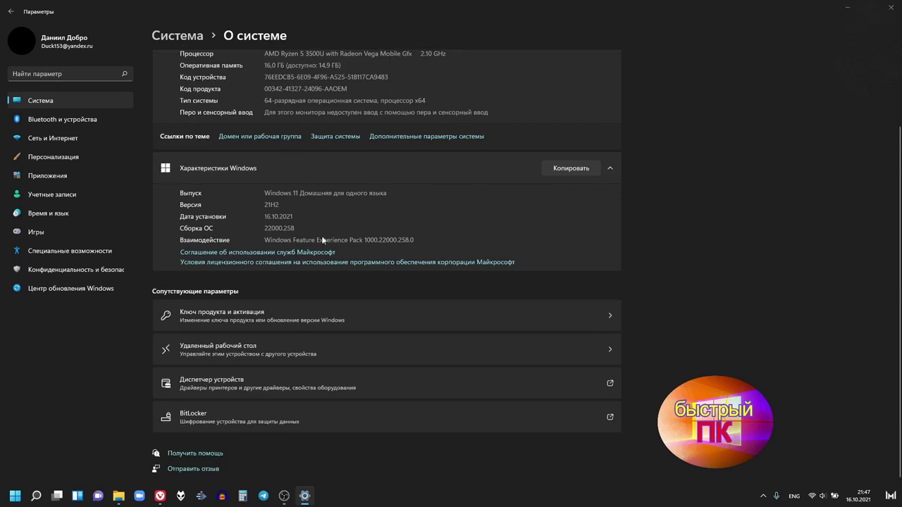
pyautogui.scroll(2, 333, 232)
# - Open Диспетчер устройств, make its window shorter and narrower while viewing the device categories, and close it
pyautogui.scroll(-2, 333, 232)
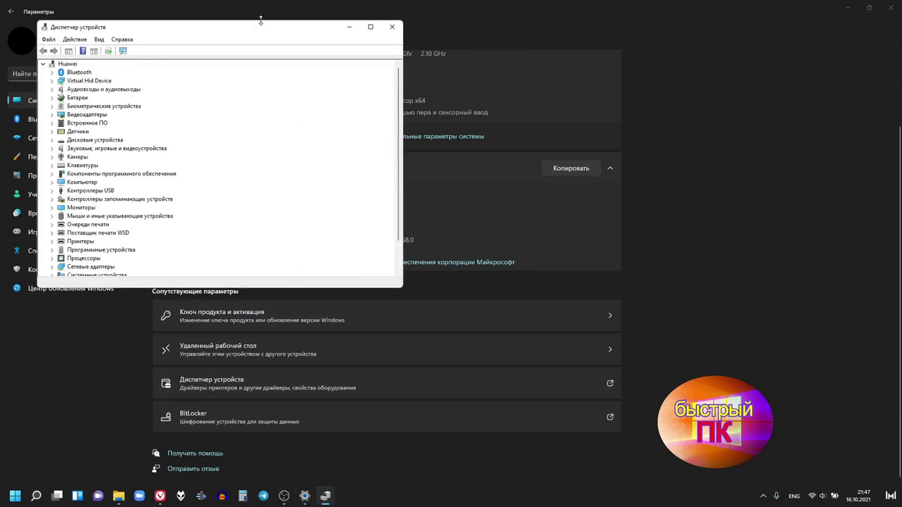
pyautogui.moveTo(261, 23); pyautogui.dragTo(261, 62)
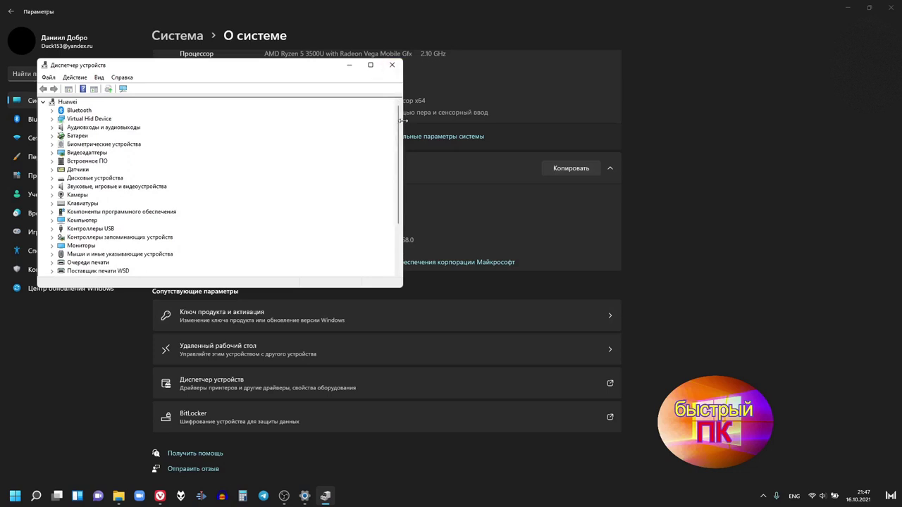
pyautogui.moveTo(403, 124); pyautogui.dragTo(328, 119)
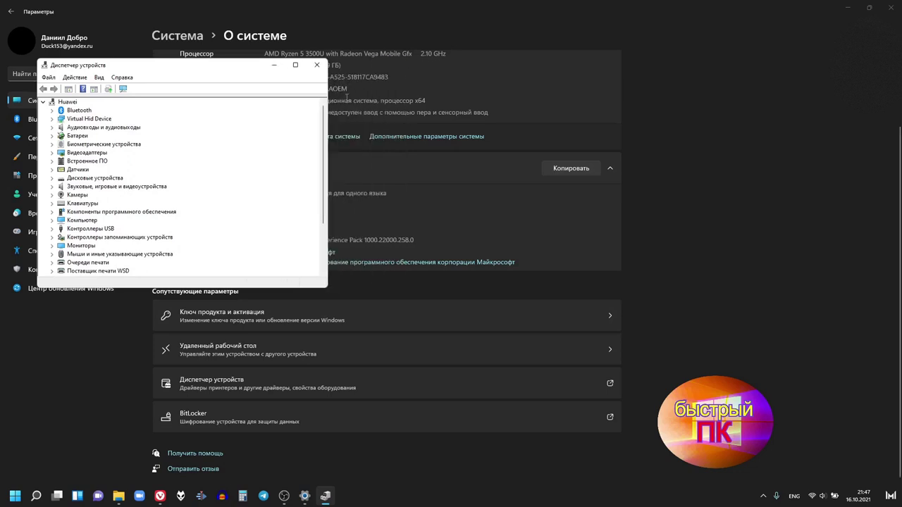
pyautogui.click(318, 65)
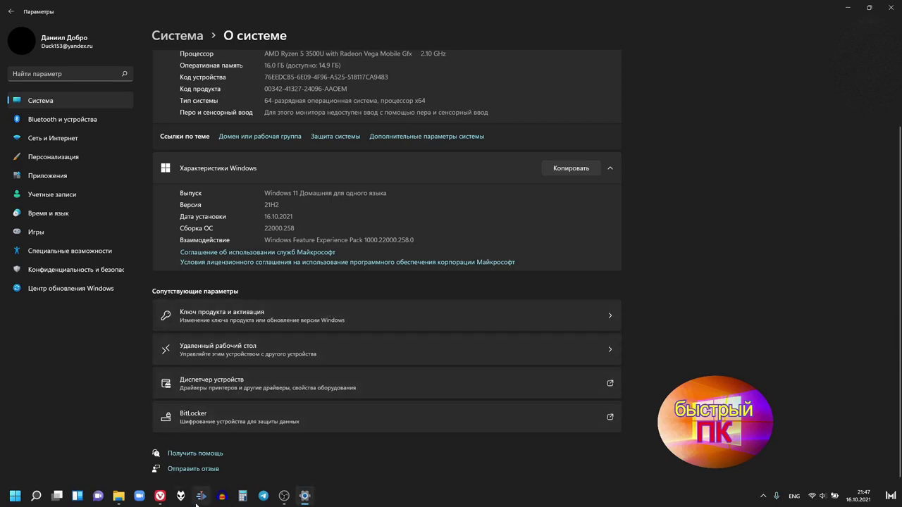
# - Open the performance options from the advanced system settings and enable the taskbar, window minimize/maximize and control animations
pyautogui.scroll(3, 372, 238)
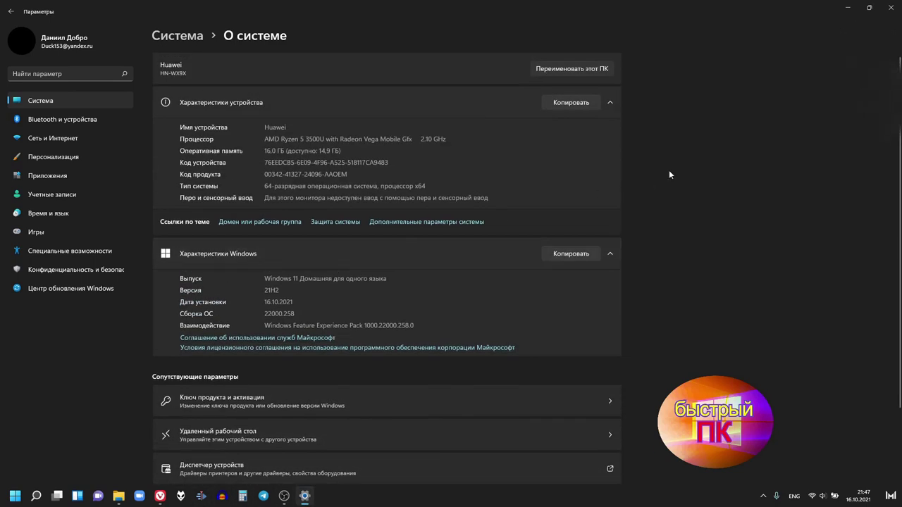
pyautogui.click(377, 222)
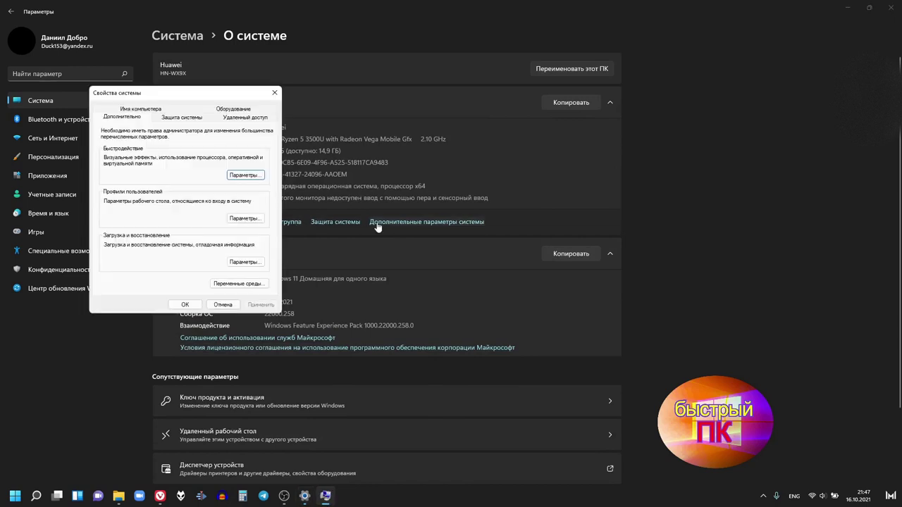
pyautogui.click(246, 178)
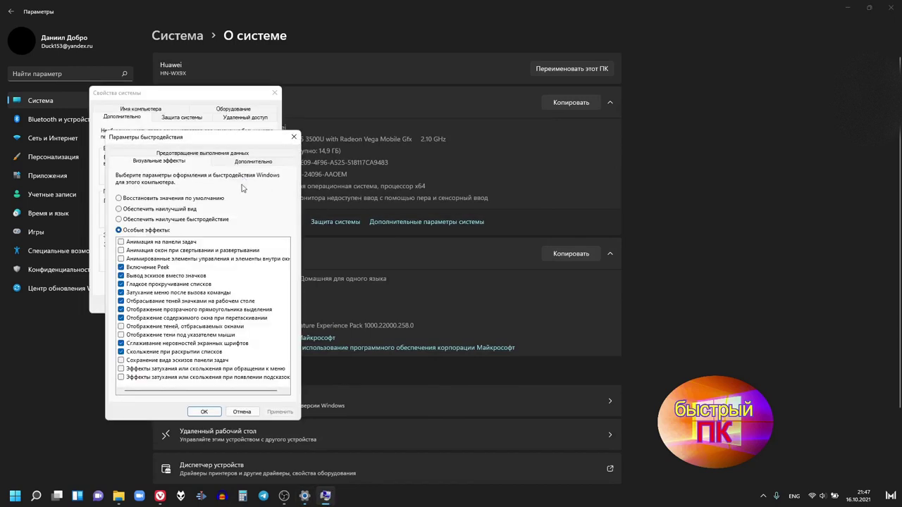
pyautogui.click(121, 259)
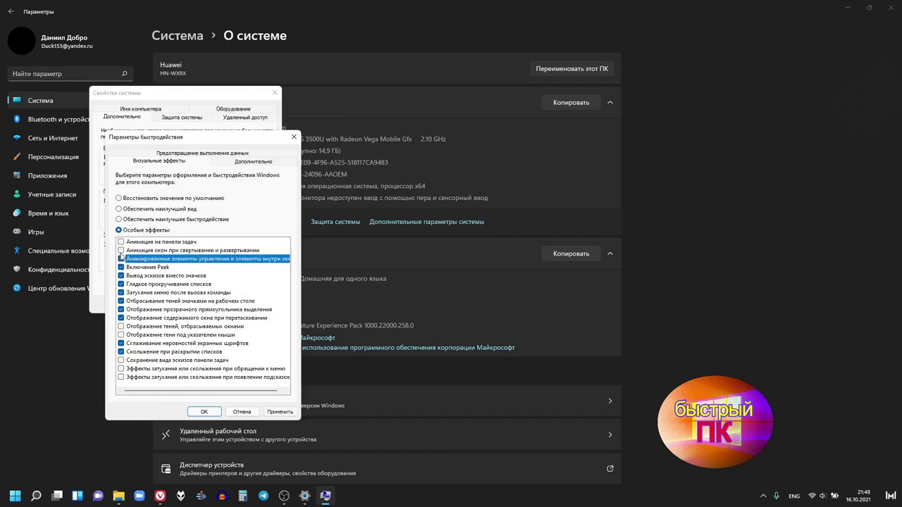
pyautogui.click(121, 250)
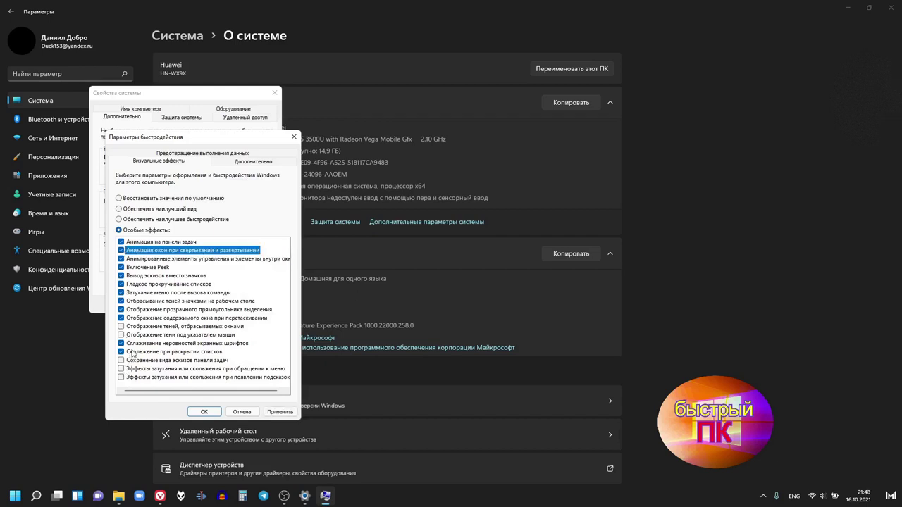
# - Enable the window shadows, pointer shadow, and menu and tooltip fade effects, and apply the performance options
pyautogui.click(121, 326)
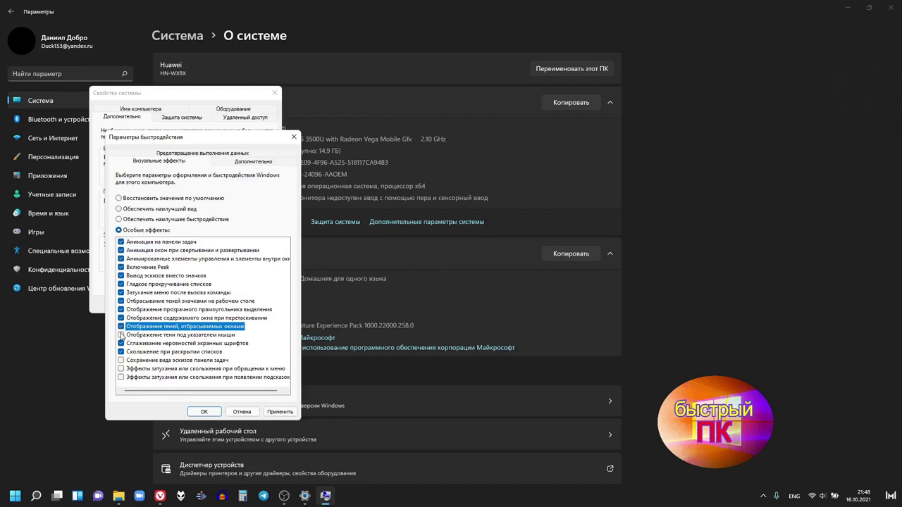
pyautogui.click(120, 335)
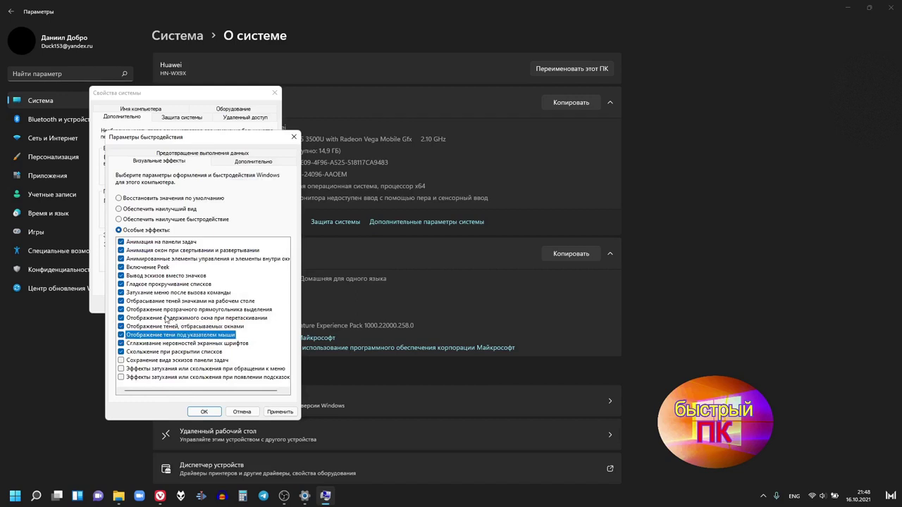
pyautogui.hscroll(1, 124, 365)
pyautogui.hscroll(-1, 123, 366)
pyautogui.click(120, 368)
pyautogui.click(121, 378)
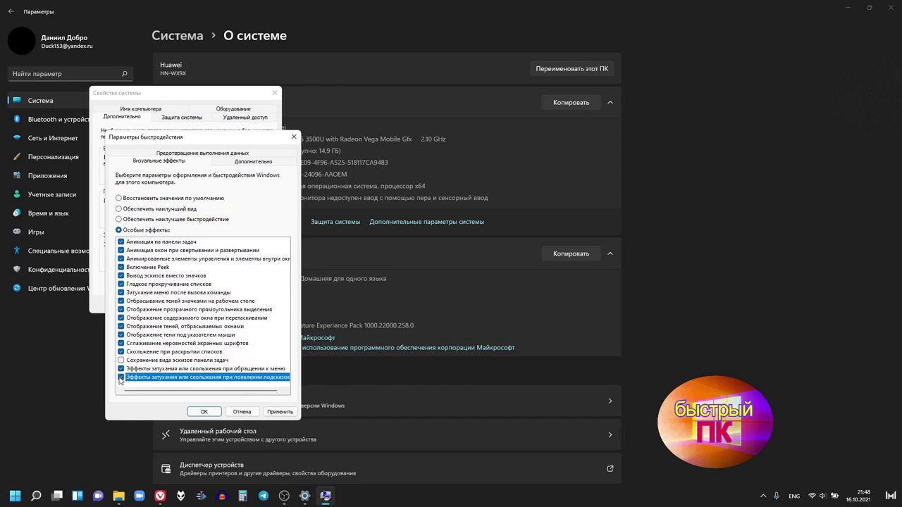
pyautogui.click(284, 412)
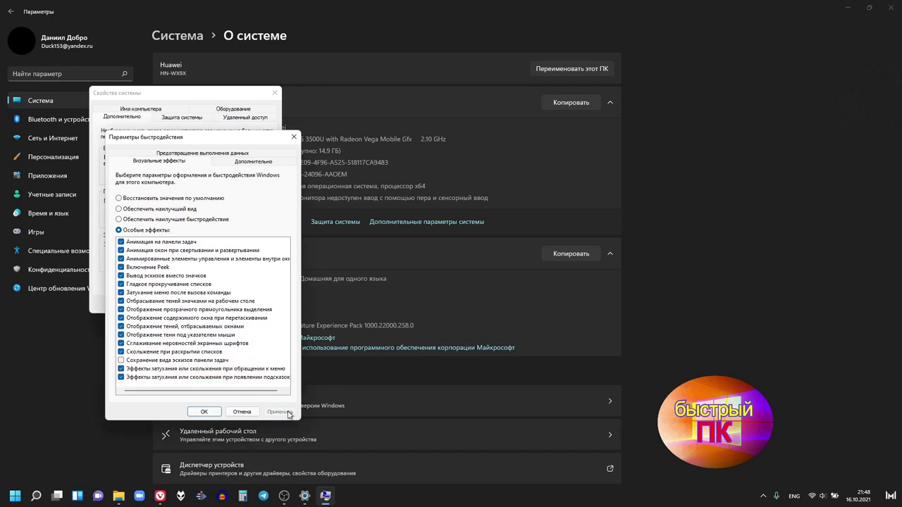
pyautogui.click(204, 411)
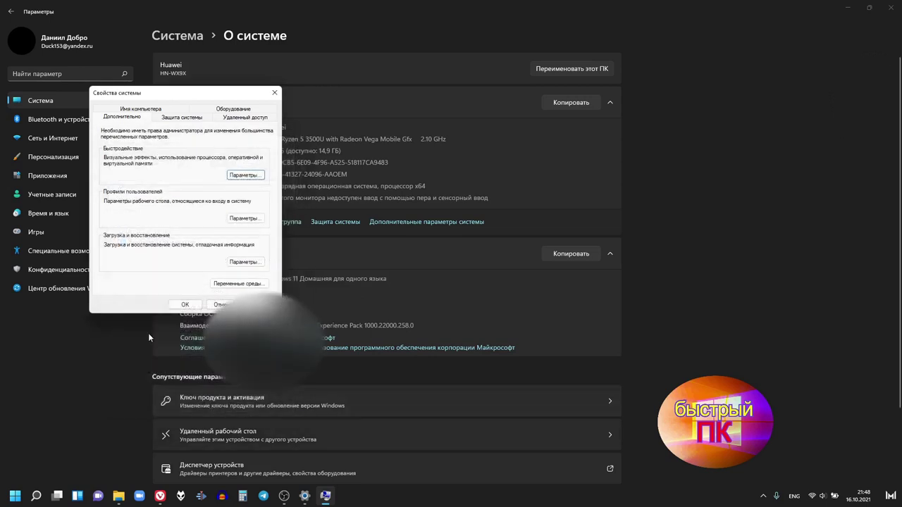
# - Test the animations with the Start menu and the Свойства системы window, and close Свойства системы
pyautogui.click(17, 495)
pyautogui.click(18, 495)
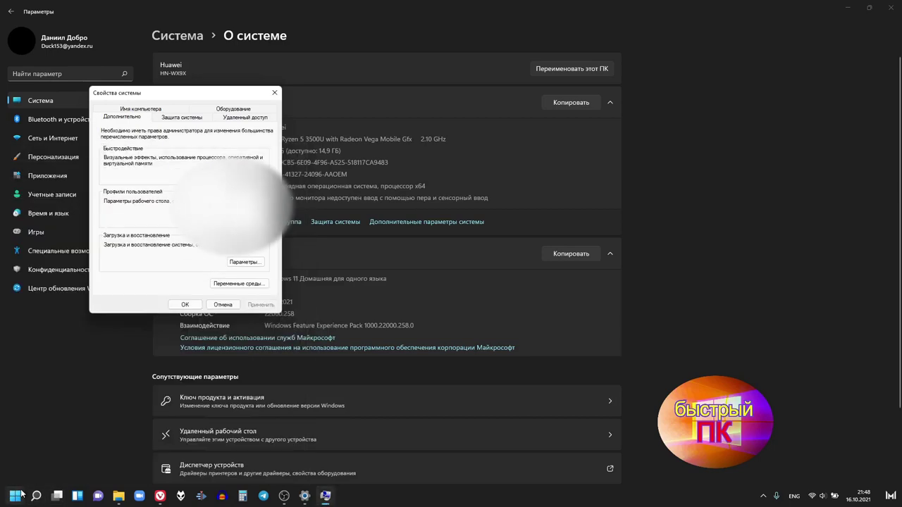
pyautogui.click(19, 495)
pyautogui.click(326, 497)
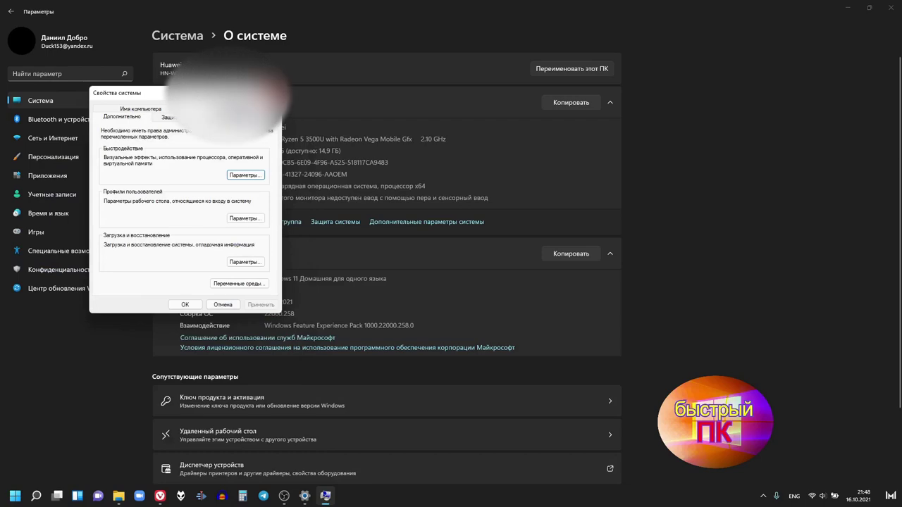
pyautogui.press('Escape')
# - Test the window animations by switching the Параметры window between restored and maximized size
pyautogui.moveTo(763, 7); pyautogui.dragTo(492, 143)
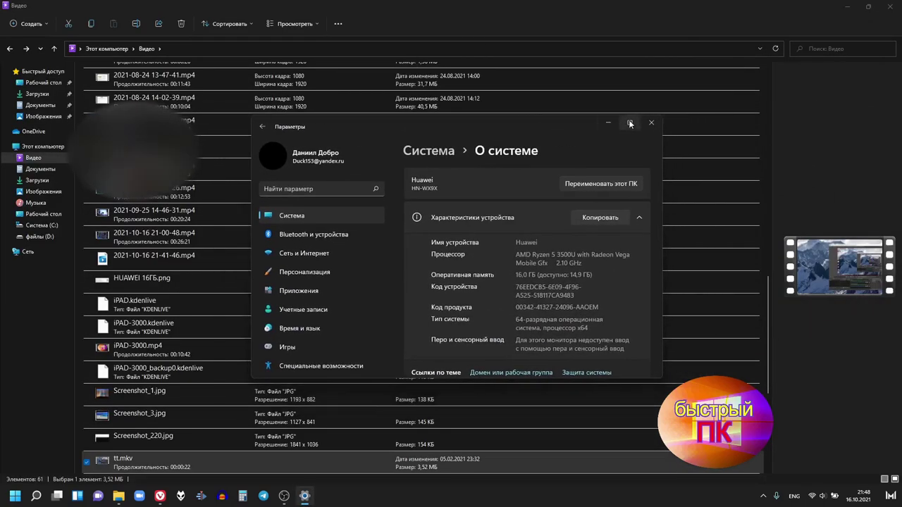
pyautogui.press('super+Up')
pyautogui.click(860, 14)
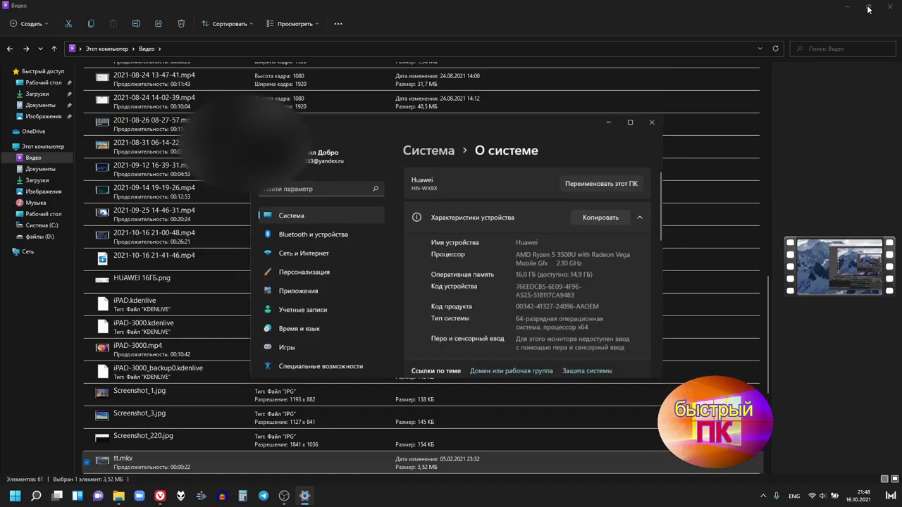
pyautogui.click(634, 123)
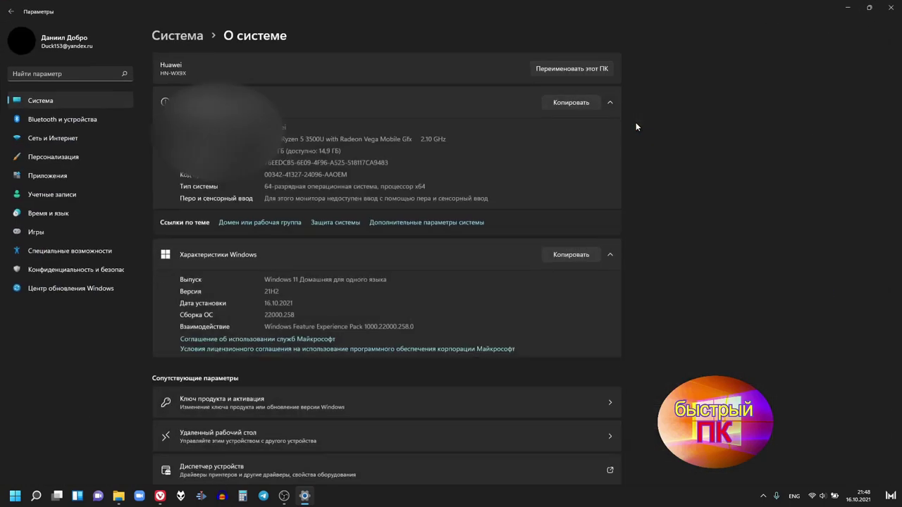
# - Close the Видео Explorer window and leave Параметры as a smaller floating window moved over the desktop
pyautogui.click(870, 8)
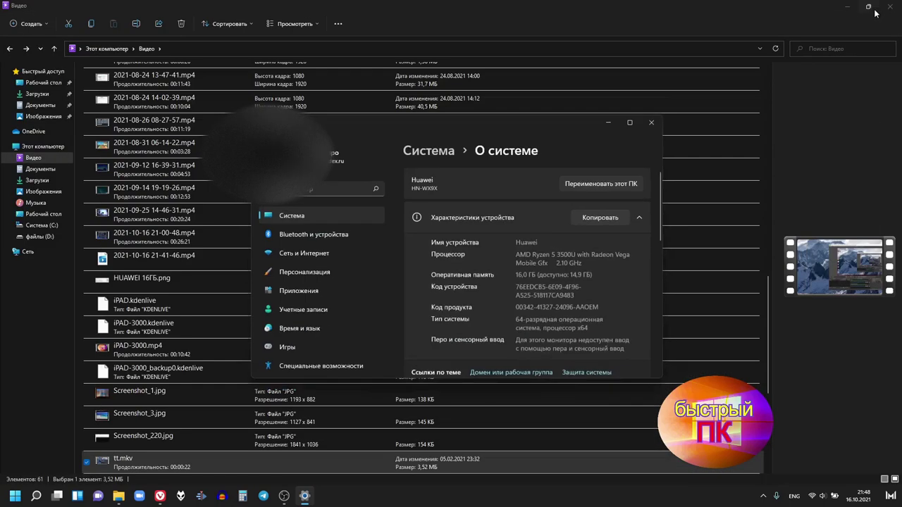
pyautogui.click(894, 12)
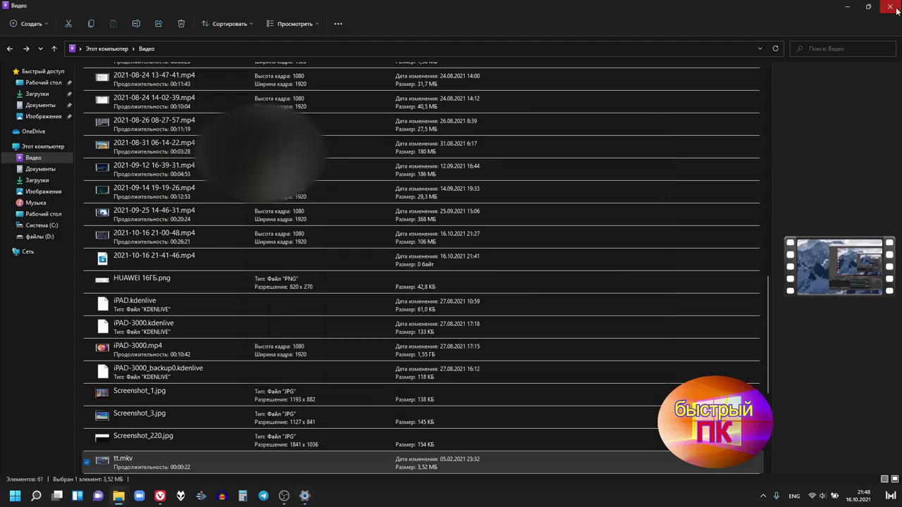
pyautogui.moveTo(581, 139); pyautogui.dragTo(494, 142)
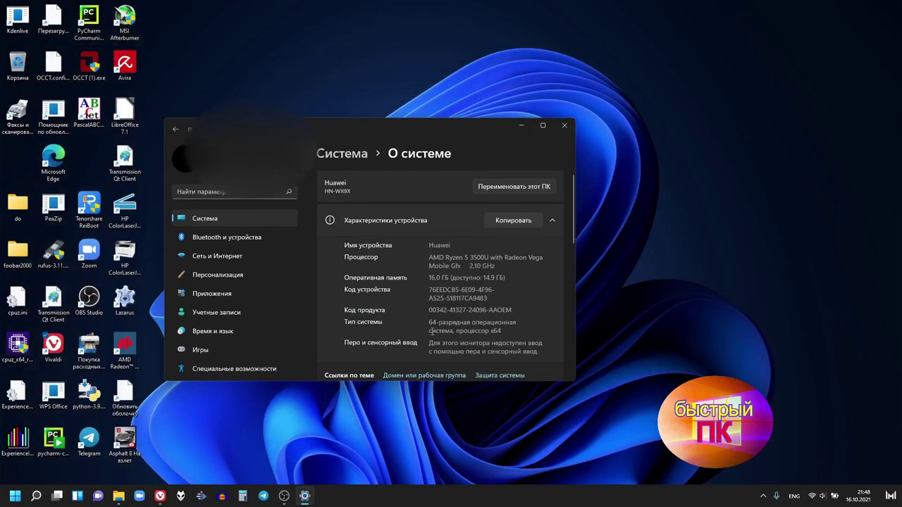
# - View the taskbar calendar, and look through the Документы and Сообщения sections of the Huawei PC Manager side panel
pyautogui.click(858, 496)
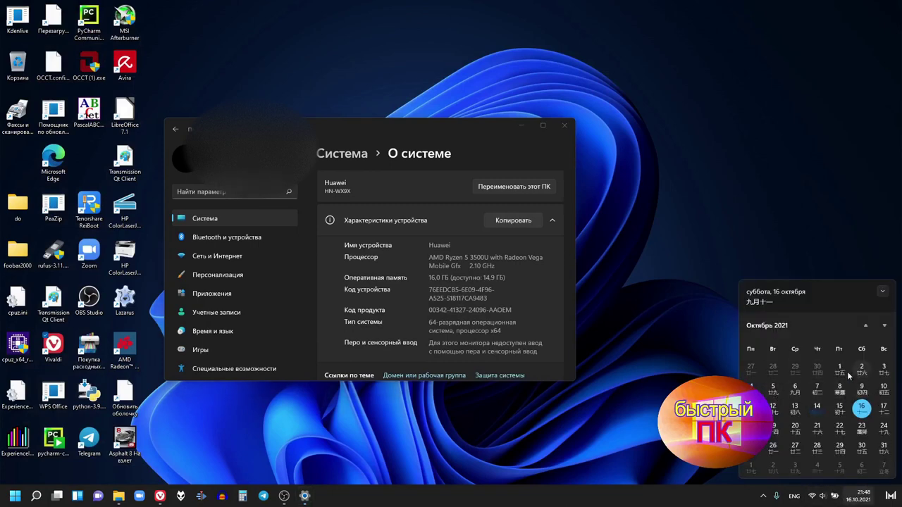
pyautogui.click(858, 495)
pyautogui.click(889, 495)
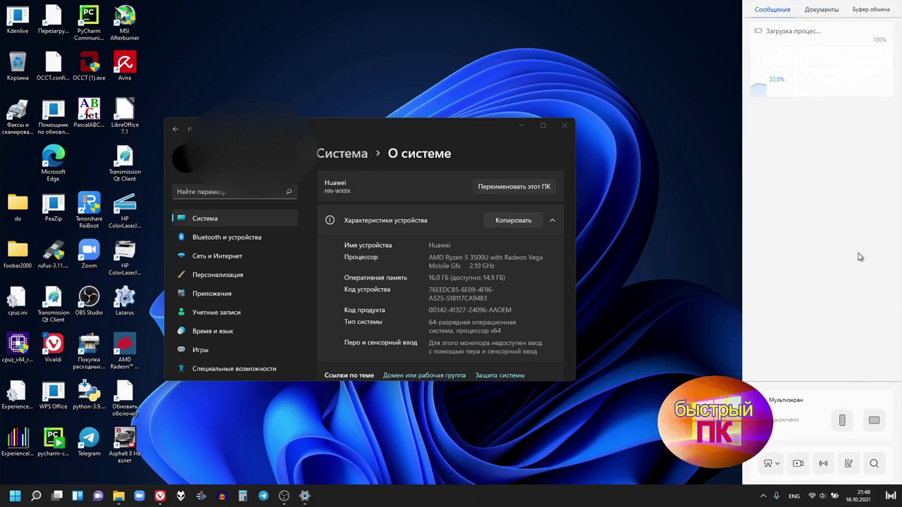
pyautogui.click(823, 9)
pyautogui.click(787, 10)
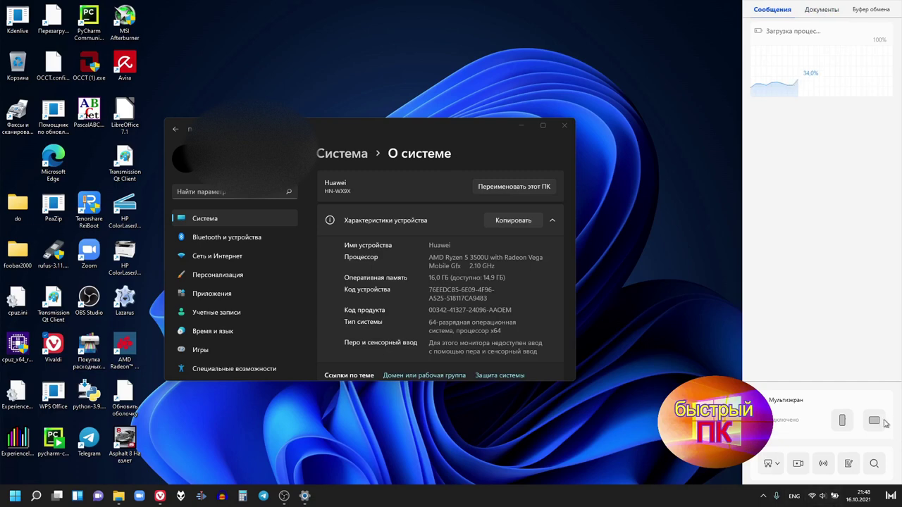
pyautogui.click(758, 502)
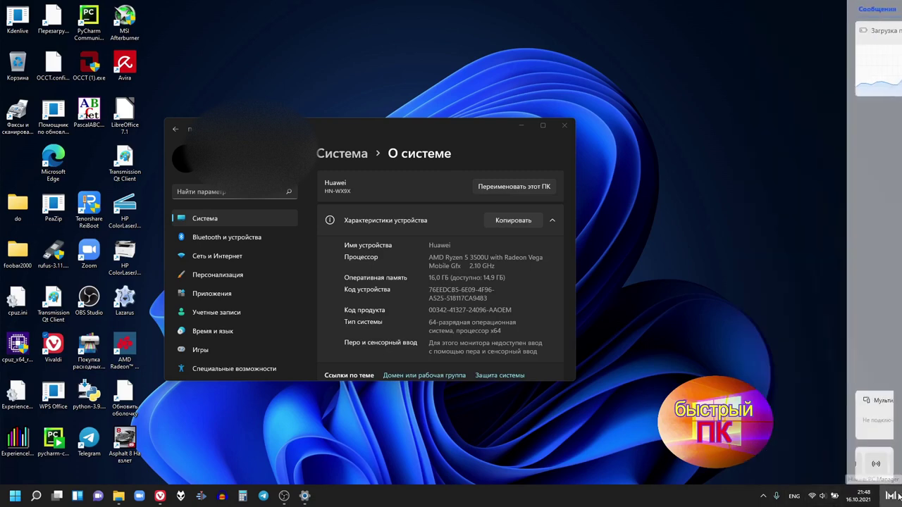
# - Select a screenshot area of about 463×331 pixels over the Параметры window with the screenshot tool and cancel the capture
pyautogui.click(762, 496)
pyautogui.click(755, 471)
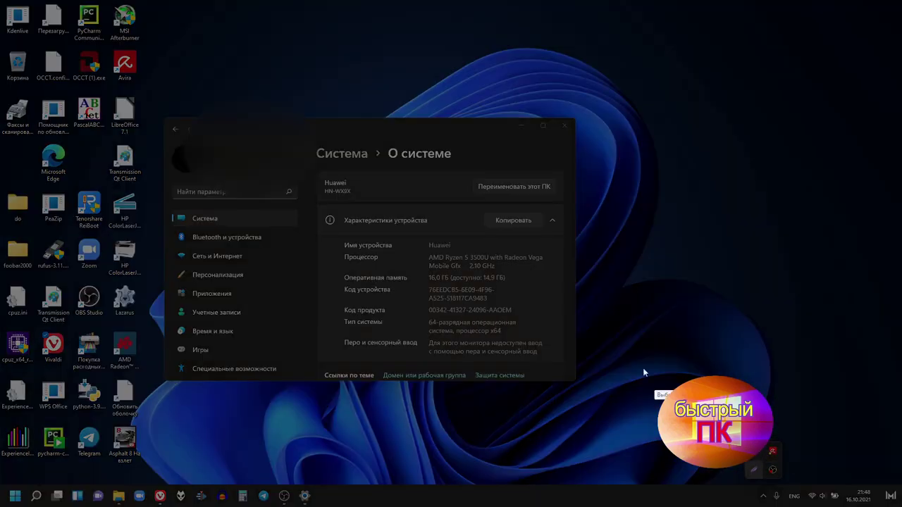
pyautogui.moveTo(416, 194)
pyautogui.mouseDown()
pyautogui.moveTo(462, 211)
pyautogui.moveTo(633, 349)
pyautogui.mouseUp()
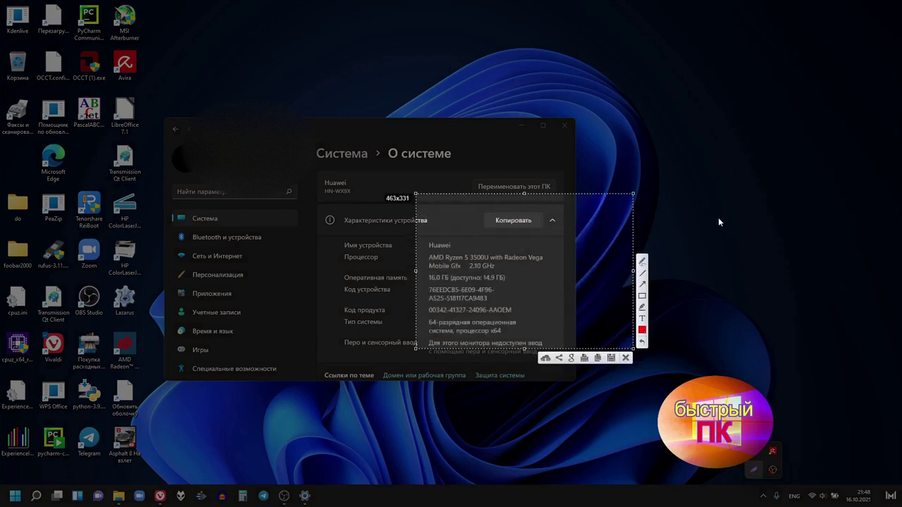
pyautogui.press('Escape')
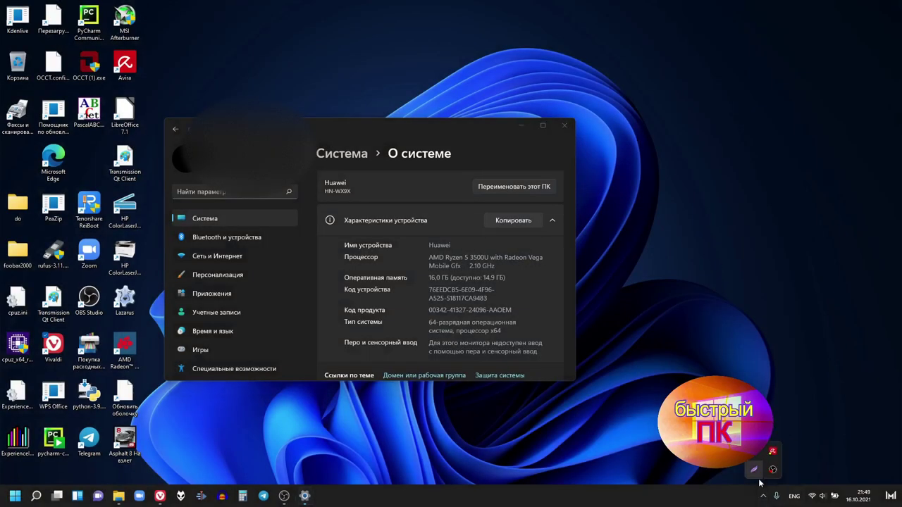
# - Capture the device specifications area of the Параметры window with the screenshot tool and save it as Screenshot_4.png in Изображения
pyautogui.click(754, 469)
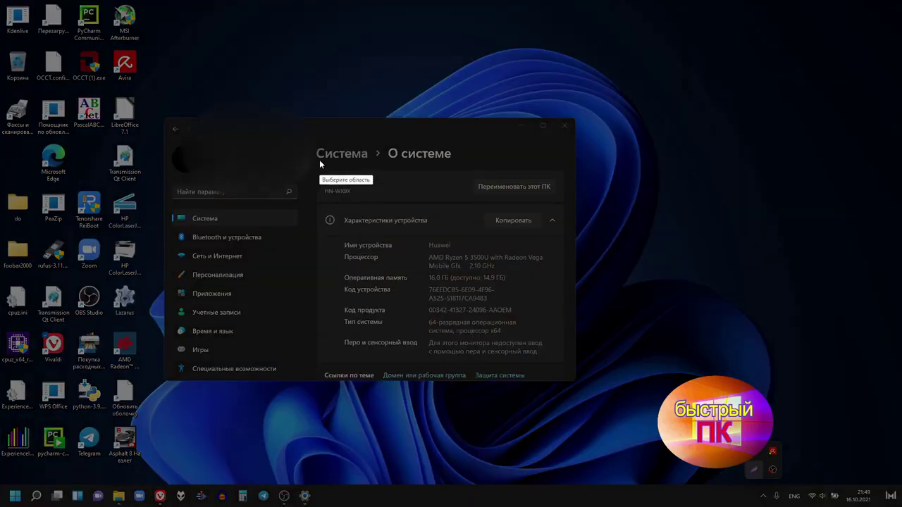
pyautogui.moveTo(314, 181)
pyautogui.mouseDown()
pyautogui.moveTo(479, 369)
pyautogui.moveTo(570, 368)
pyautogui.mouseUp()
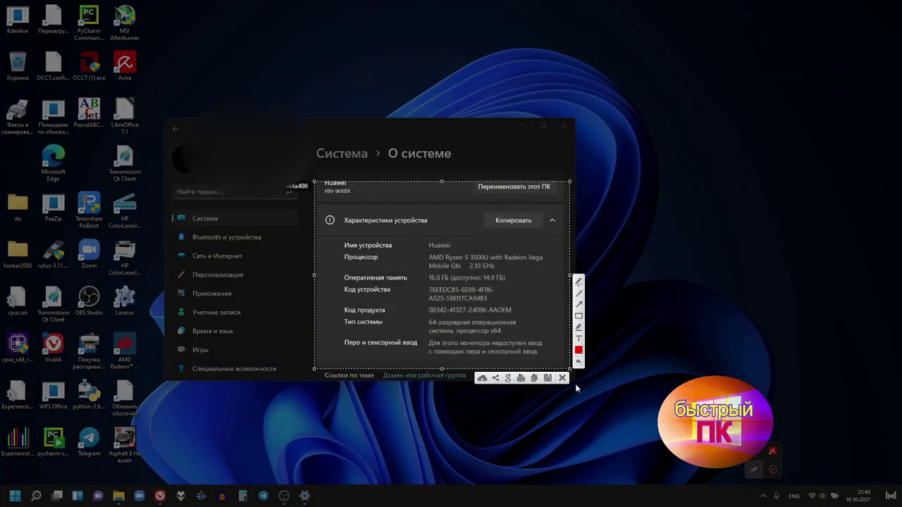
pyautogui.click(547, 379)
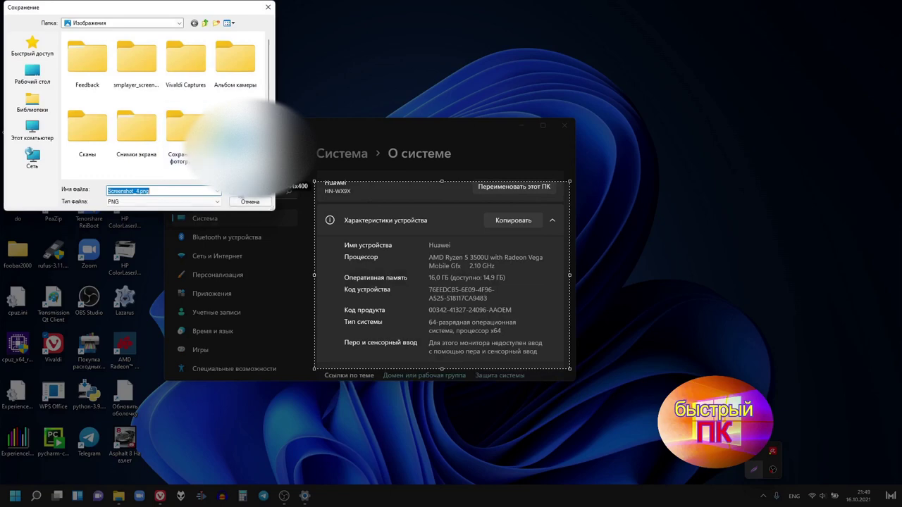
pyautogui.press('Return')
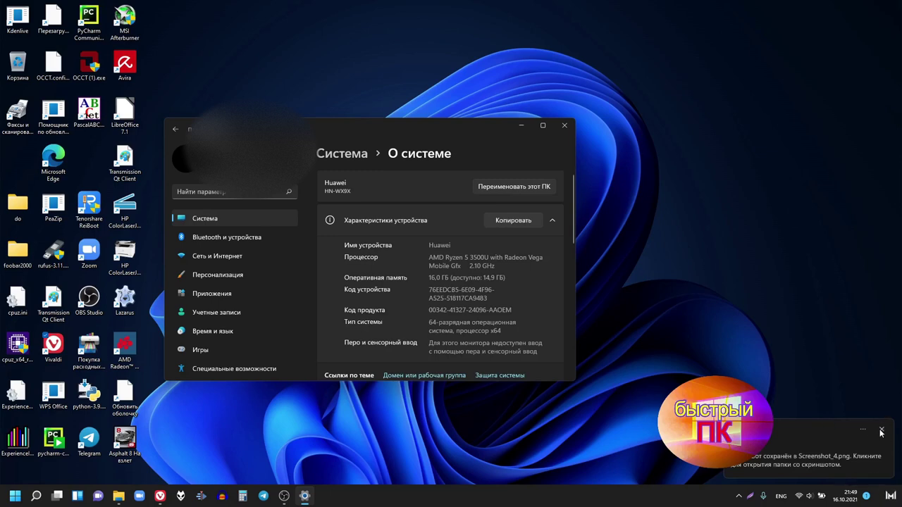
# - View the notification list and calendar from the taskbar clock, toggling them open and closed
pyautogui.click(864, 498)
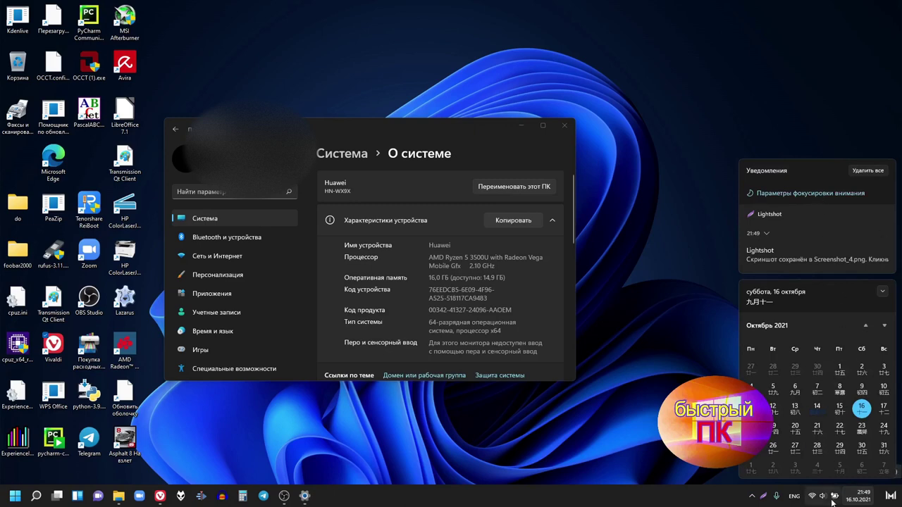
pyautogui.click(858, 495)
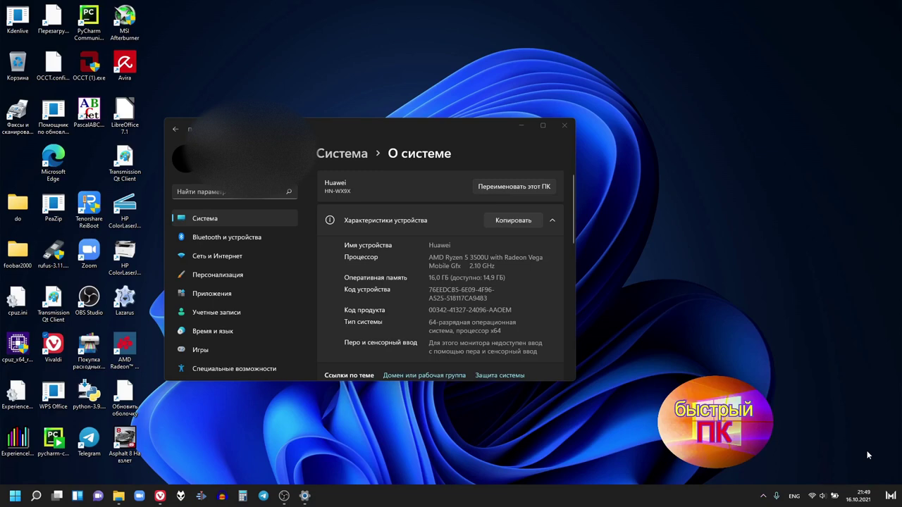
pyautogui.click(859, 496)
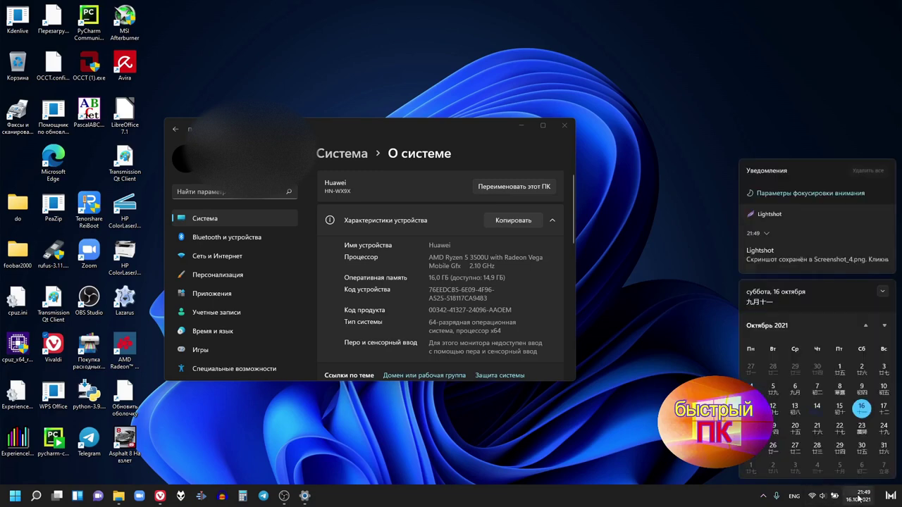
pyautogui.click(858, 498)
pyautogui.click(858, 498)
pyautogui.click(859, 498)
# - Open the quick settings for editing and move the volume slider above the brightness slider
pyautogui.click(834, 497)
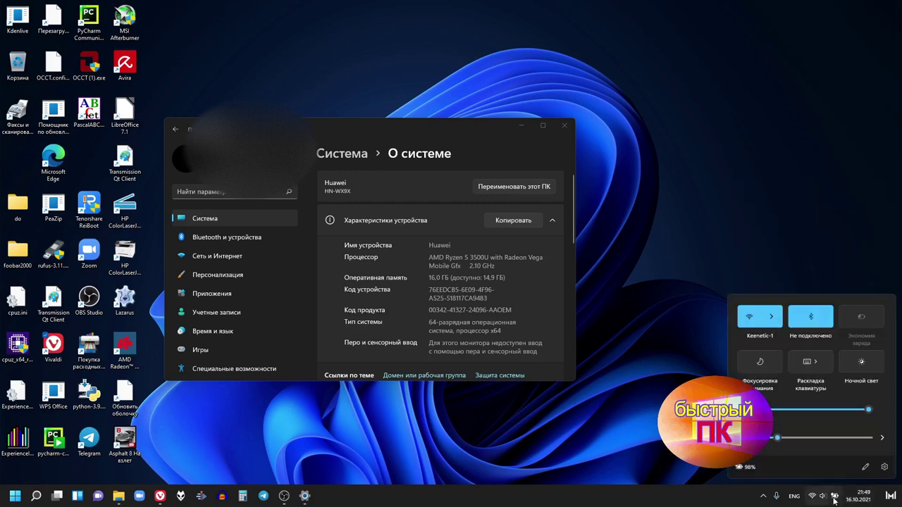
pyautogui.click(865, 468)
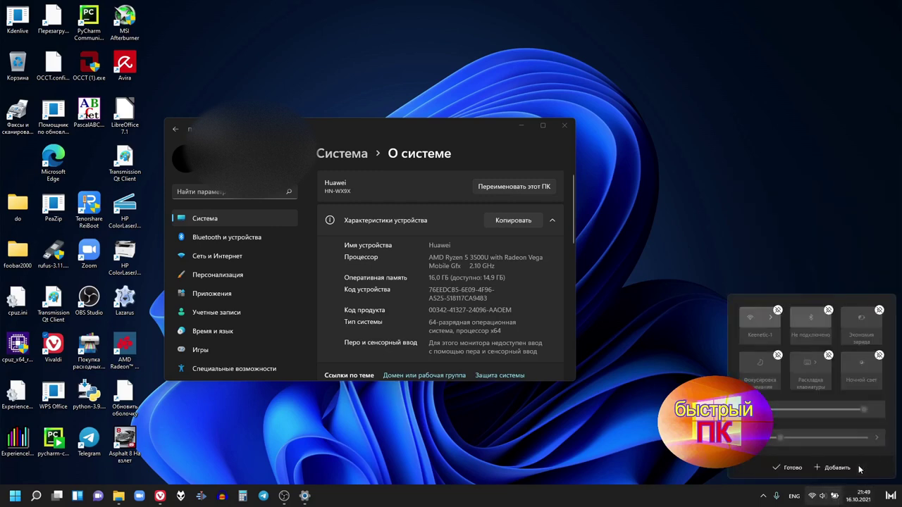
pyautogui.moveTo(835, 438); pyautogui.dragTo(838, 414)
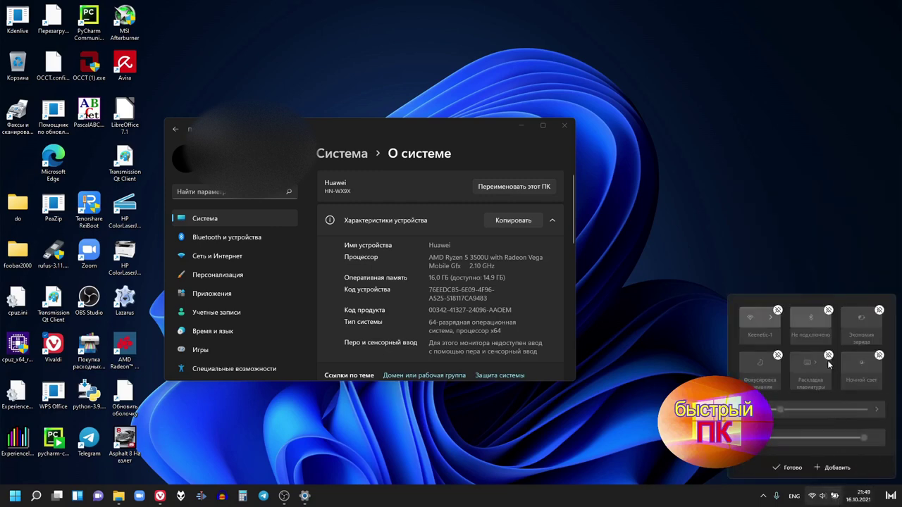
# - Add the Режим "в самолете" tile to the quick settings, remove the Раскладка клавиатуры tile, and finish editing
pyautogui.click(822, 467)
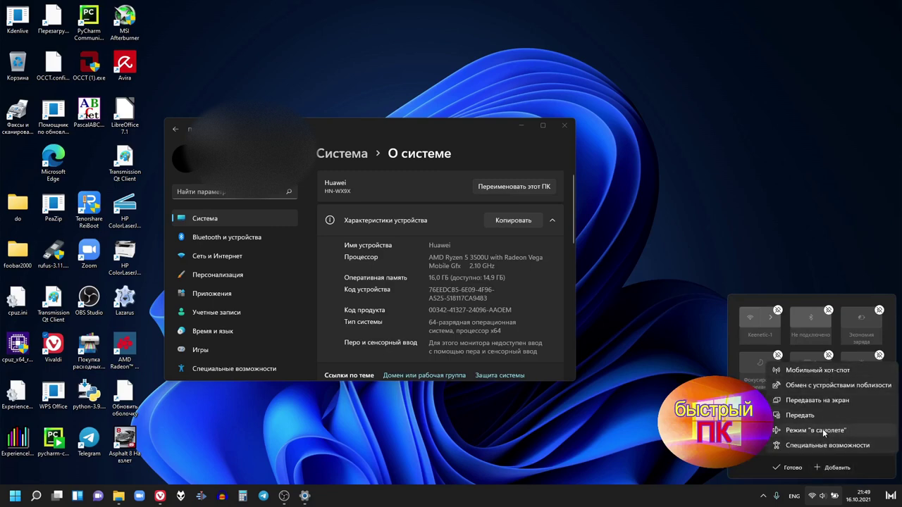
pyautogui.click(822, 429)
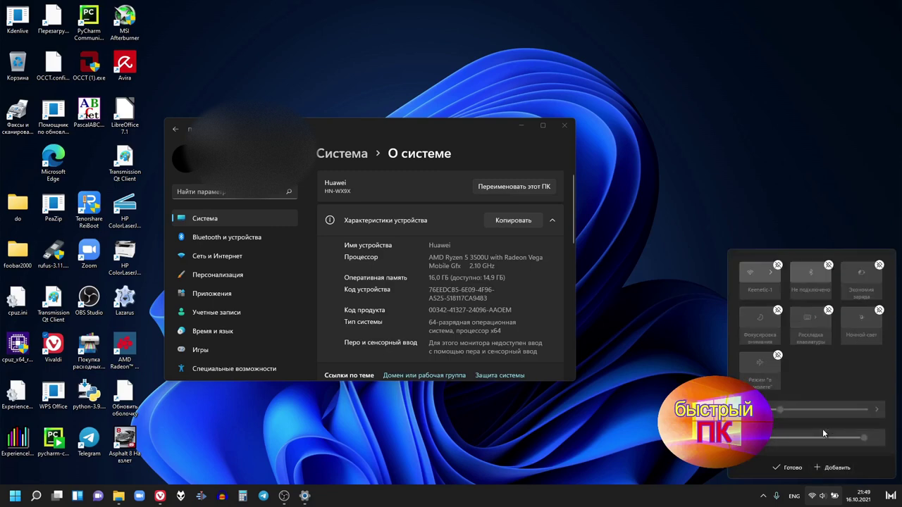
pyautogui.click(829, 311)
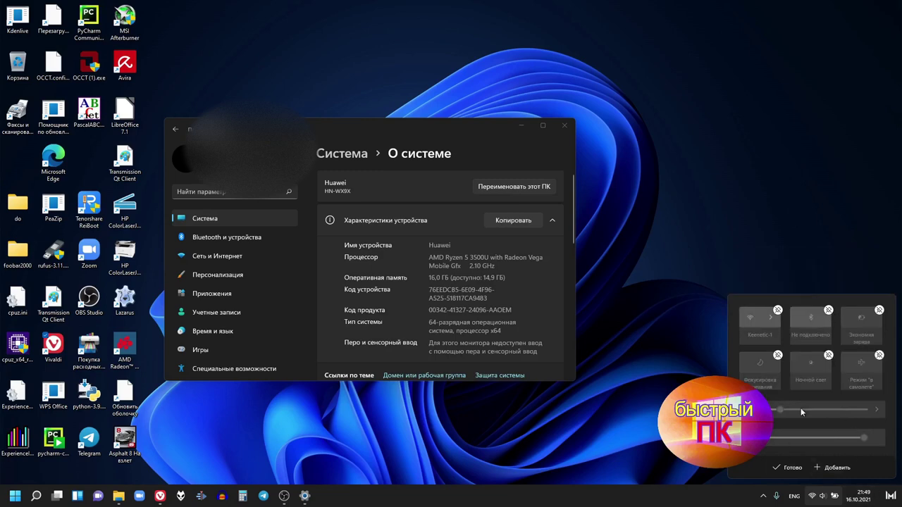
pyautogui.click(788, 467)
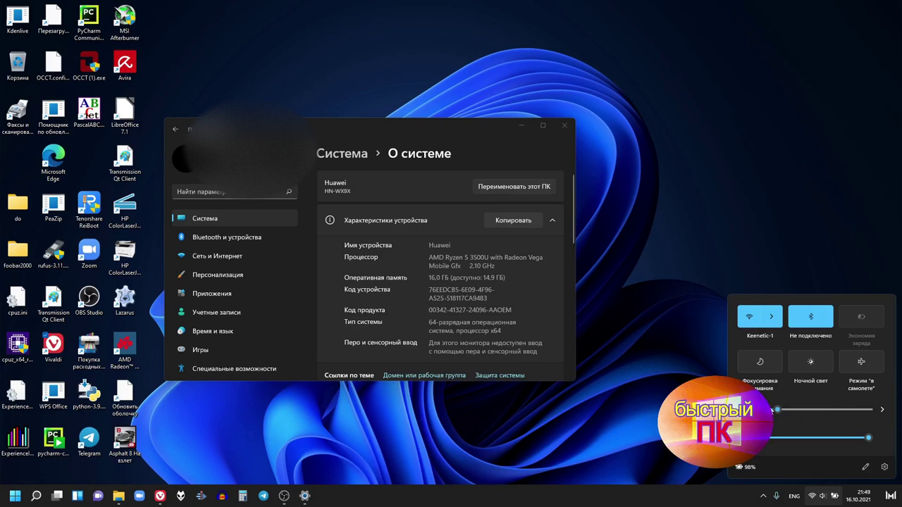
# - Adjust the volume and brightness sliders in the quick settings, raising the brightness to maximum, and try the panel's settings shortcut
pyautogui.moveTo(811, 409); pyautogui.dragTo(772, 412)
pyautogui.moveTo(830, 439); pyautogui.dragTo(881, 441)
pyautogui.click(886, 473)
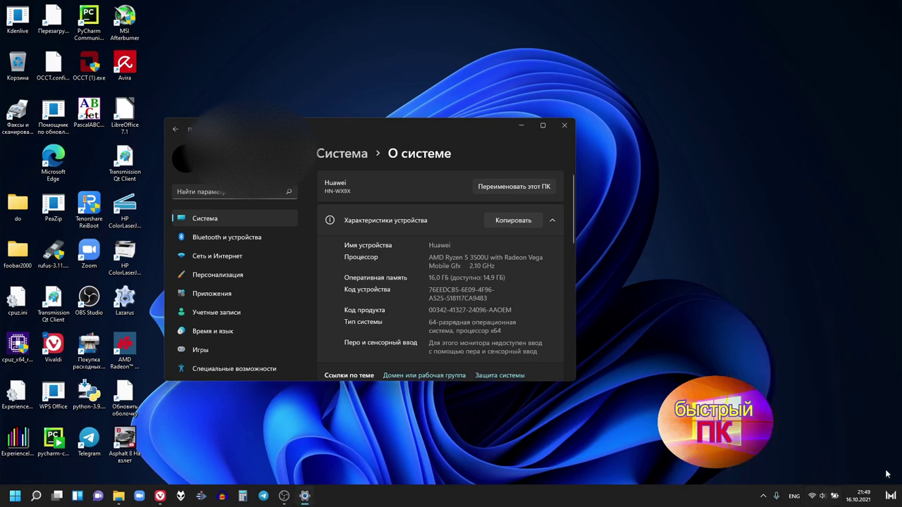
pyautogui.click(826, 497)
pyautogui.click(885, 468)
# - View the pinned apps in the Start menu and close it, toggling the menu open and shut
pyautogui.click(14, 496)
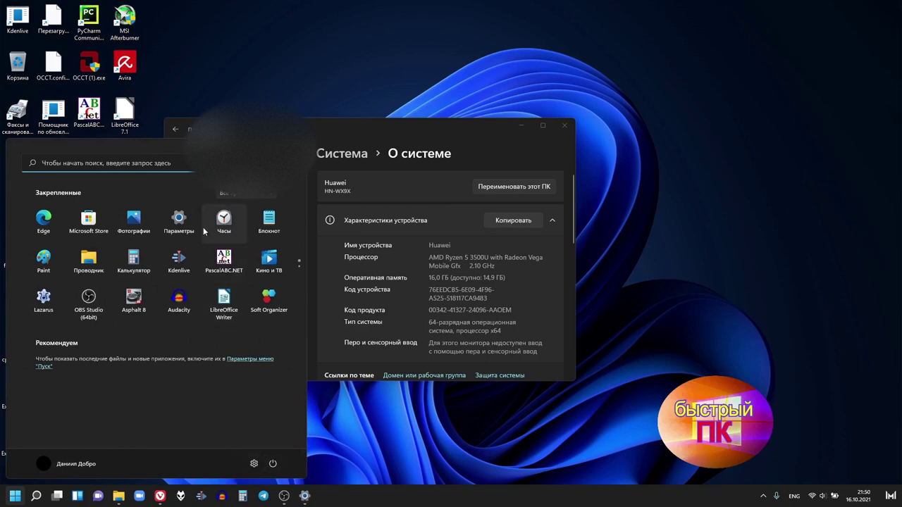
pyautogui.click(304, 32)
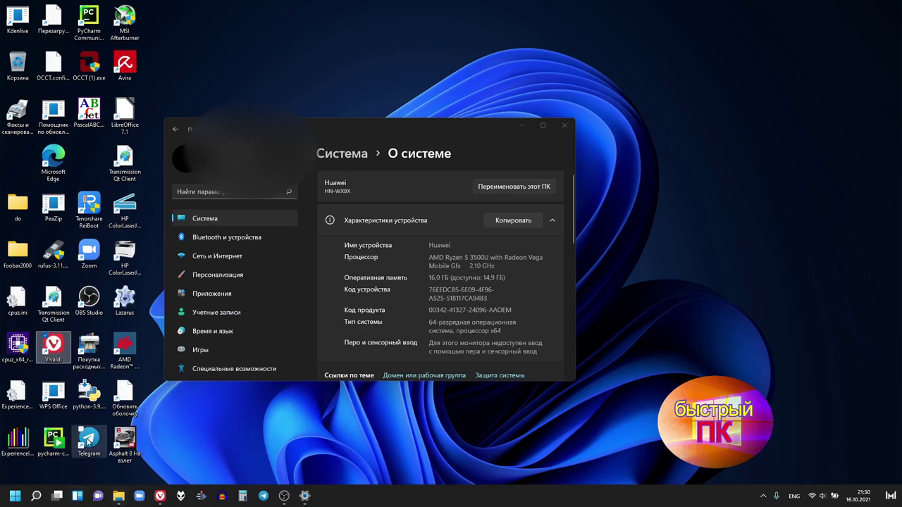
pyautogui.click(16, 497)
pyautogui.click(16, 497)
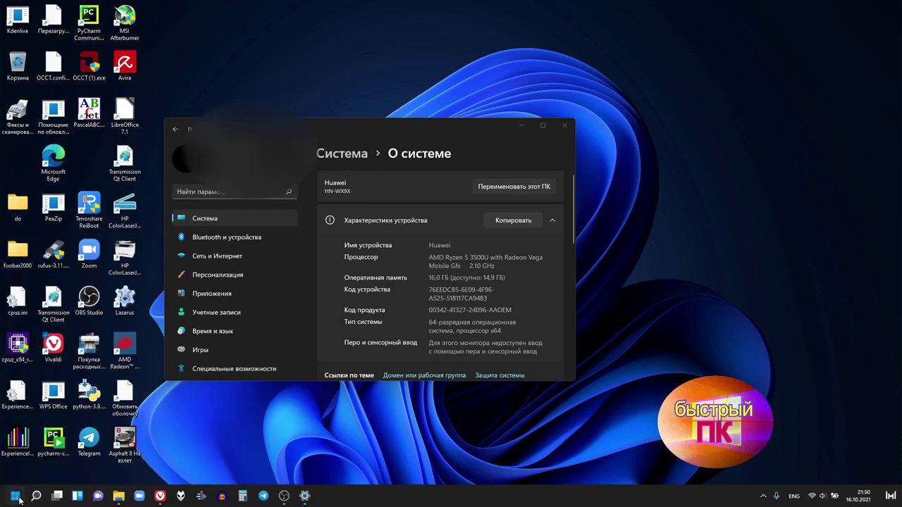
# - Look through the context menu of the Start button, and view the context menu of the empty taskbar area
pyautogui.rightClick(15, 497)
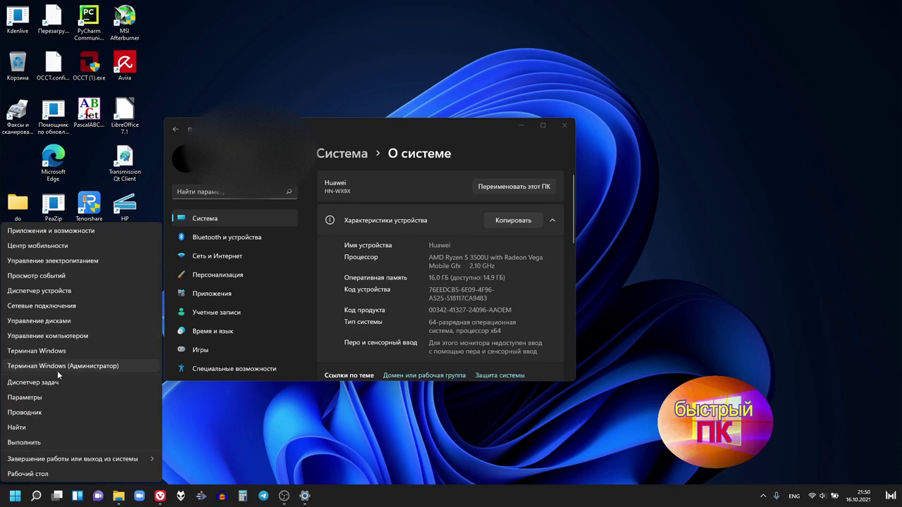
pyautogui.rightClick(15, 493)
pyautogui.rightClick(14, 494)
pyautogui.rightClick(14, 494)
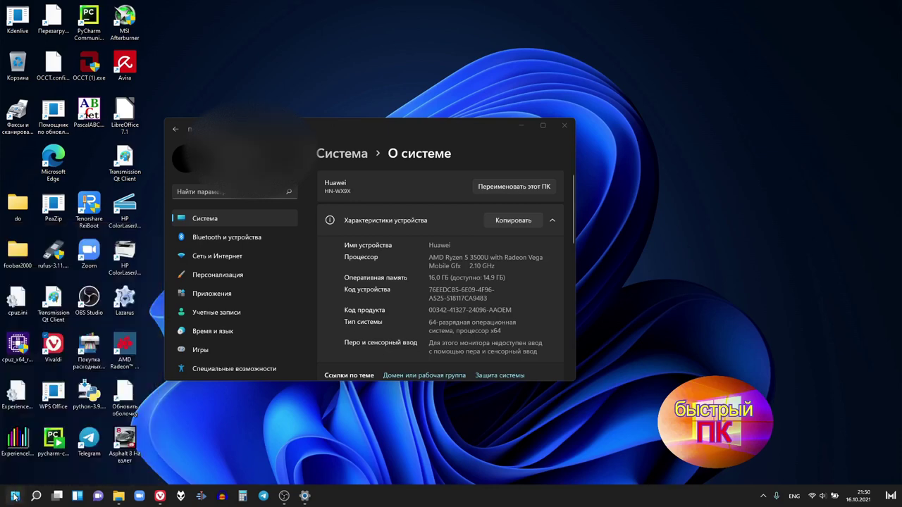
pyautogui.rightClick(14, 494)
pyautogui.rightClick(14, 493)
pyautogui.rightClick(432, 492)
pyautogui.rightClick(433, 492)
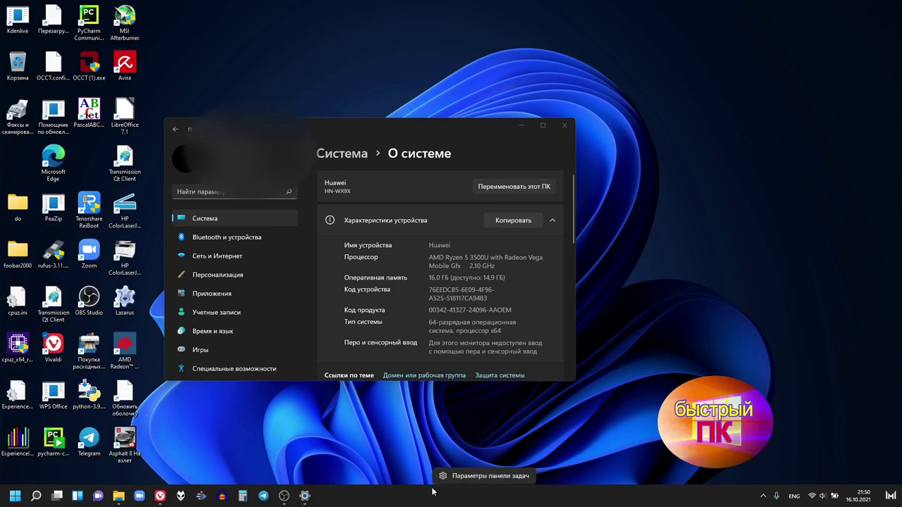
# - Turn the display of desktop icons off and back on with Отображать значки рабочего стола
pyautogui.rightClick(653, 373)
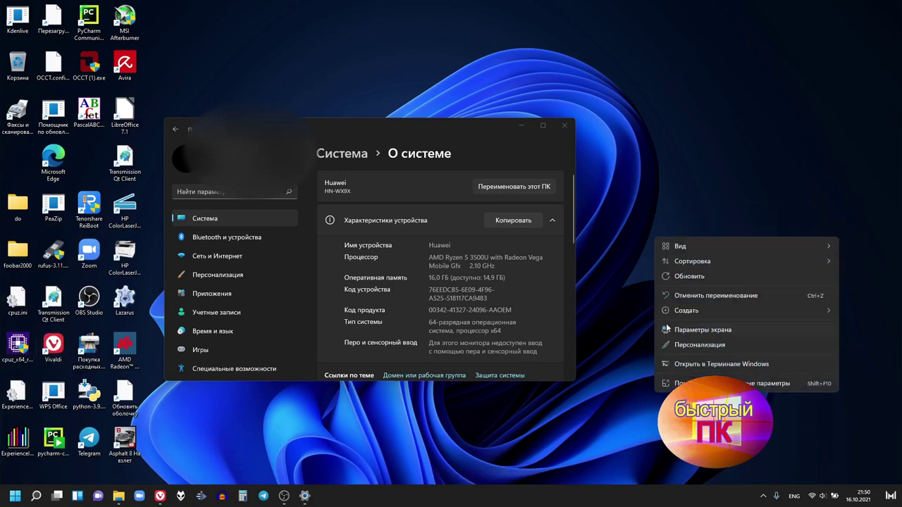
pyautogui.moveTo(680, 246)
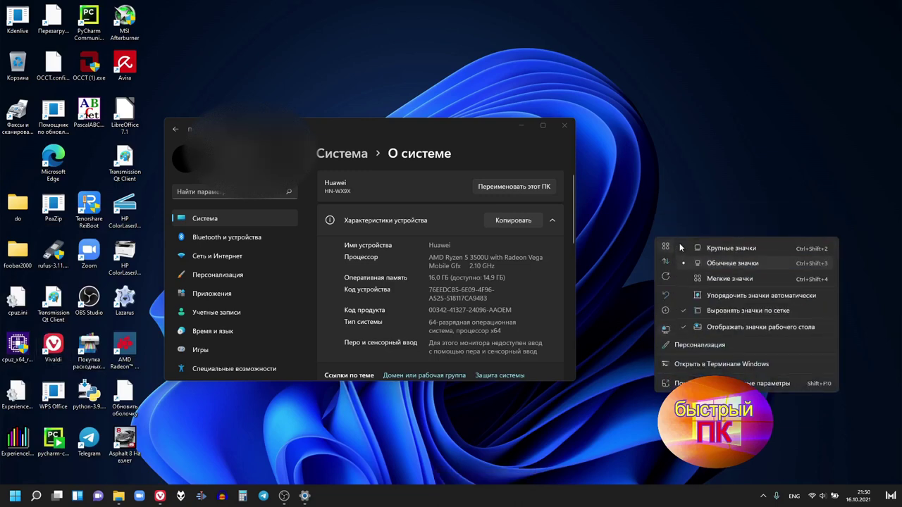
pyautogui.click(741, 327)
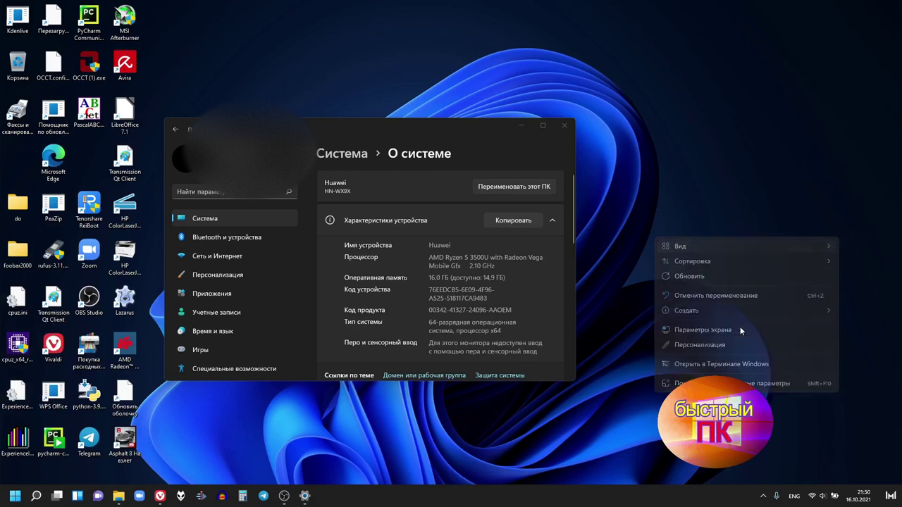
pyautogui.rightClick(714, 323)
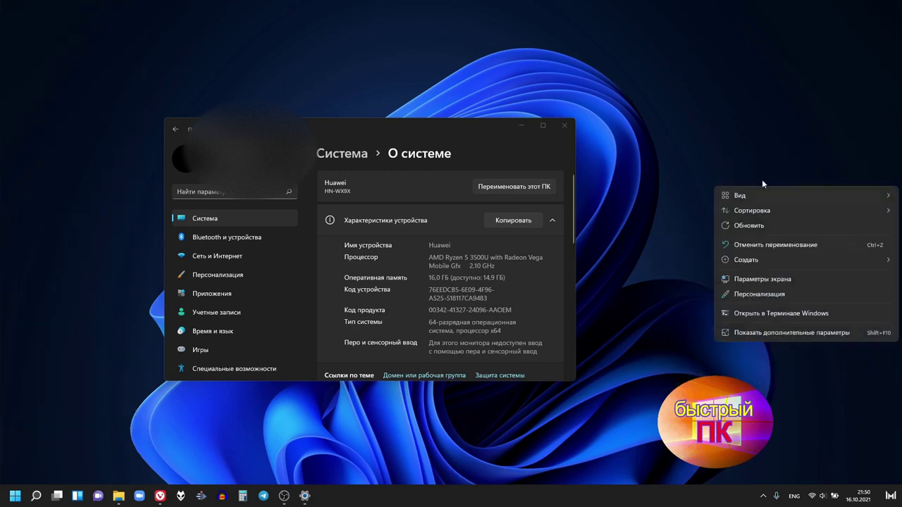
pyautogui.moveTo(750, 194)
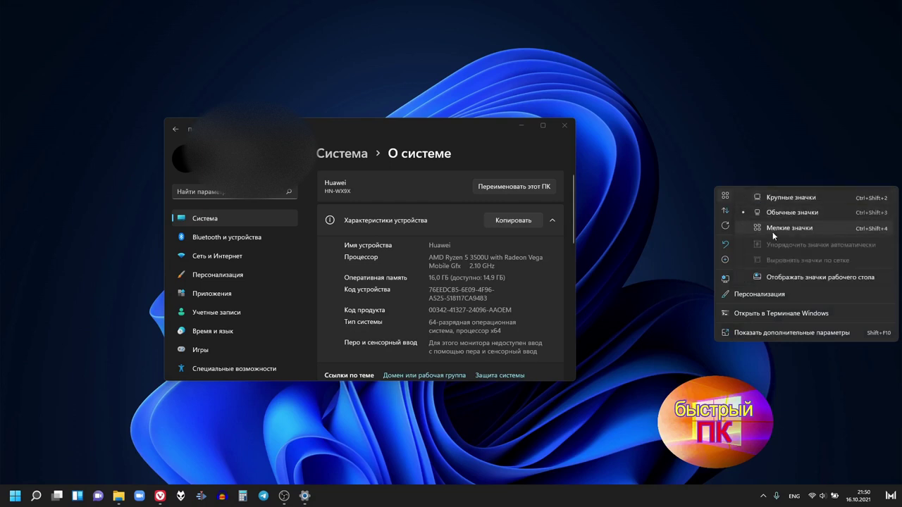
pyautogui.click(778, 278)
# - Examine the desktop context menu with its additional options, including the creation and sorting choices, and dismiss it
pyautogui.rightClick(686, 173)
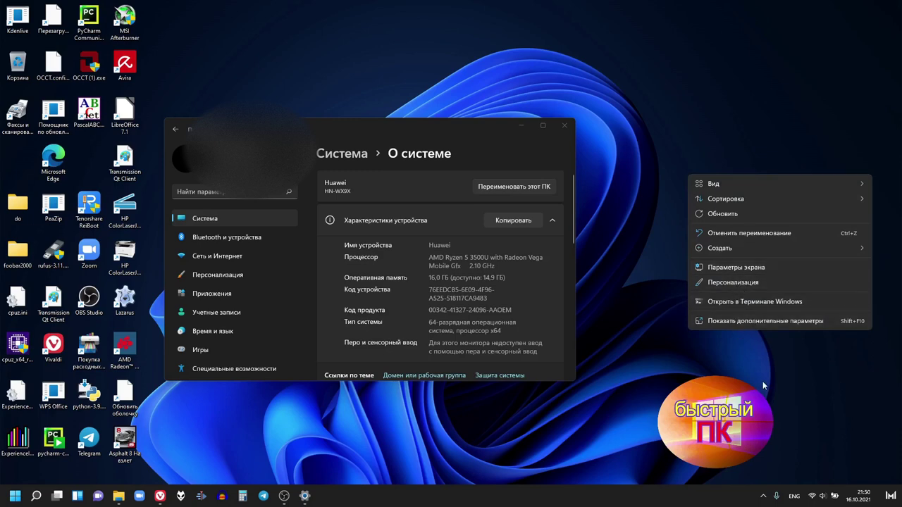
pyautogui.click(757, 318)
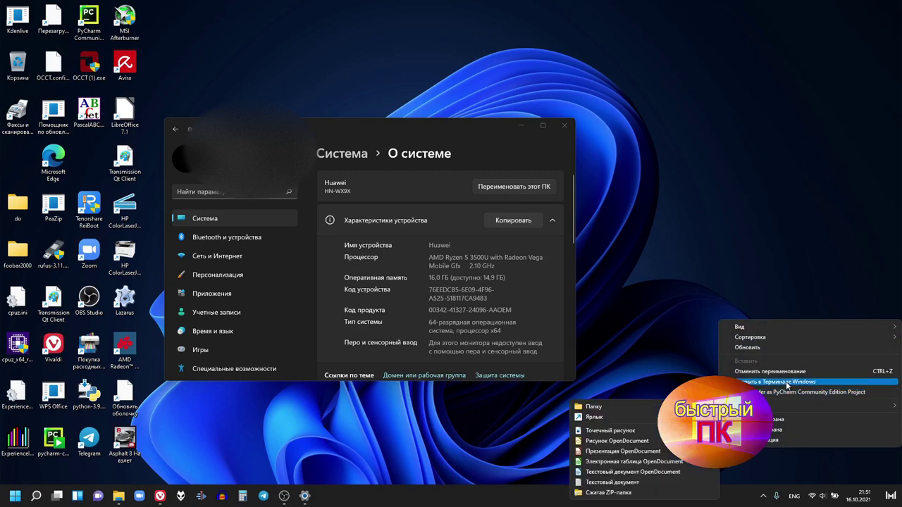
pyautogui.moveTo(786, 324)
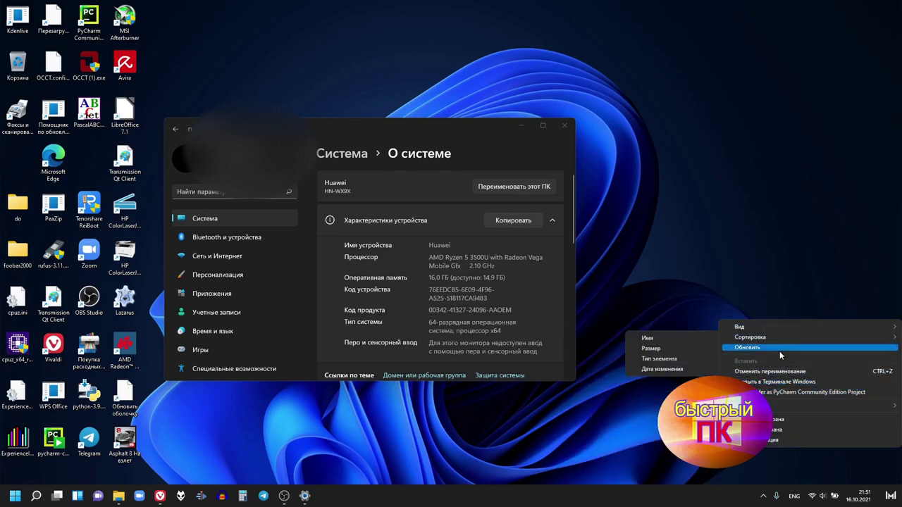
pyautogui.click(711, 290)
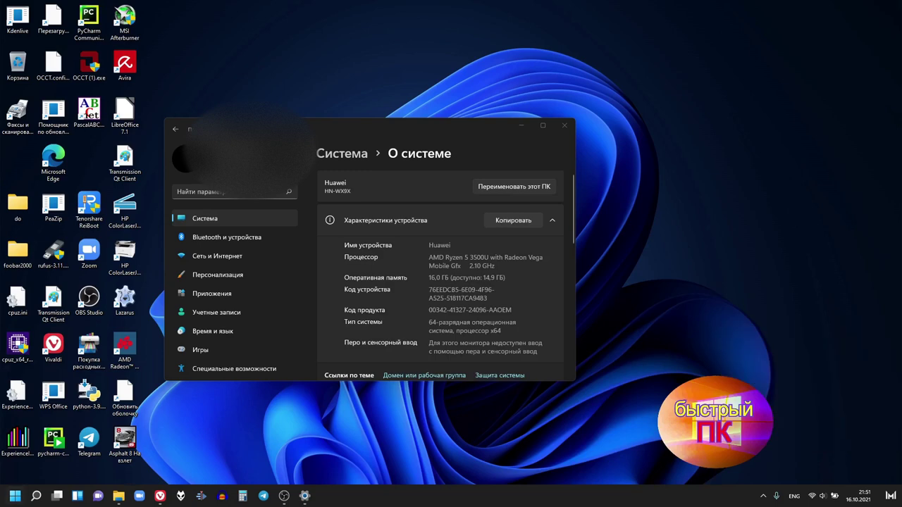
# - Try moving the pinned Параметры app to the Фотографии position in the Start menu, and unpin Asphalt 8 from the all-apps list
pyautogui.click(20, 495)
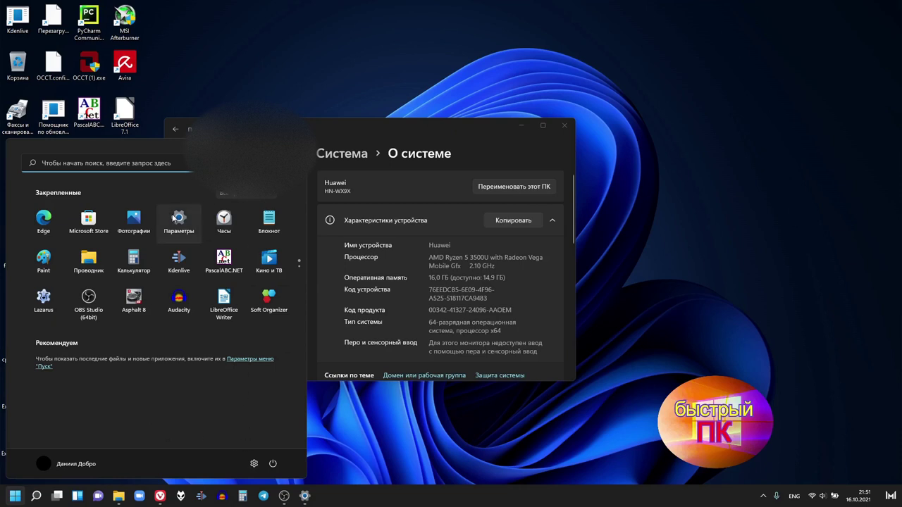
pyautogui.moveTo(175, 220); pyautogui.dragTo(134, 220)
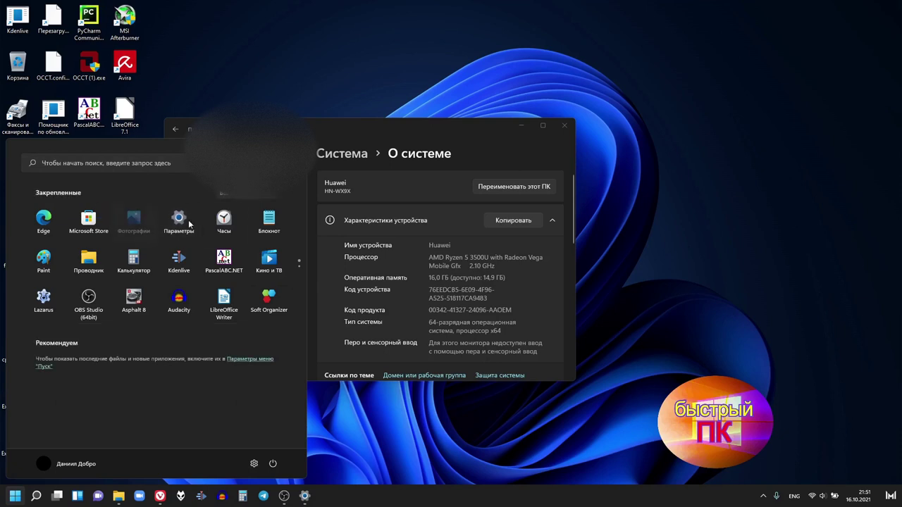
pyautogui.click(237, 198)
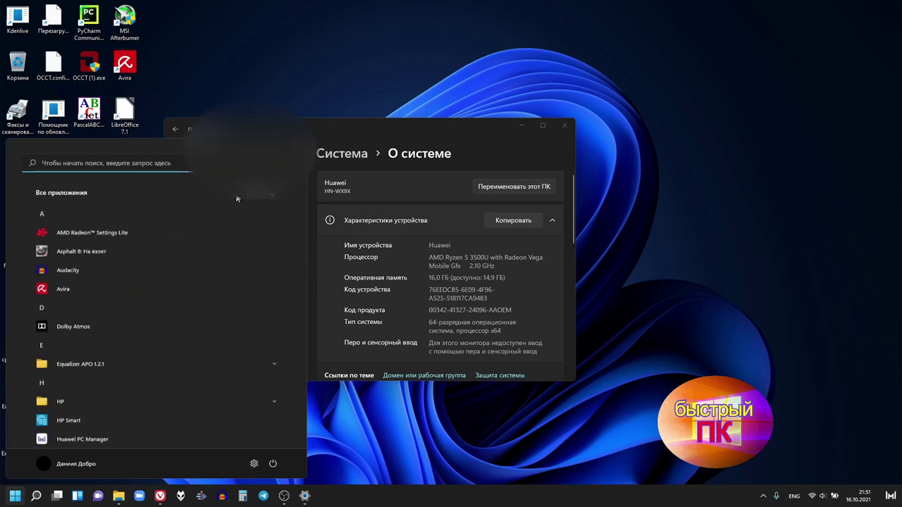
pyautogui.rightClick(106, 253)
pyautogui.click(136, 262)
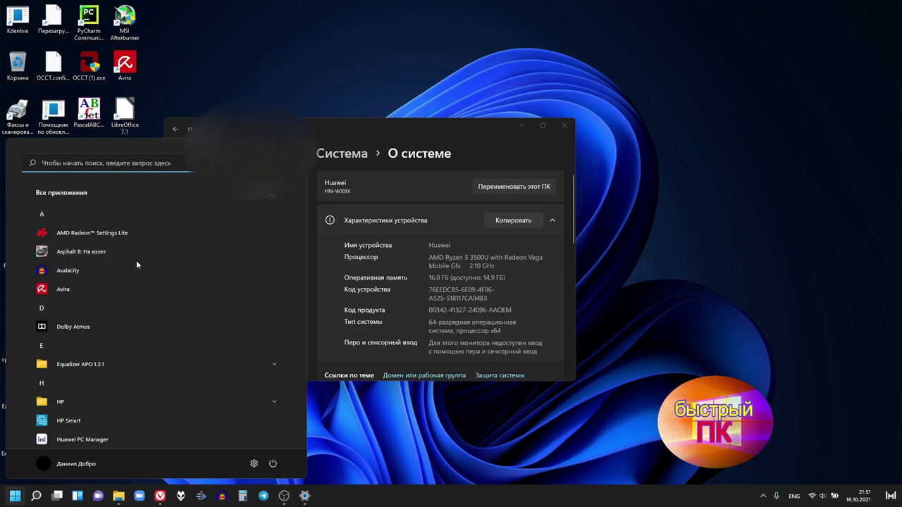
pyautogui.click(270, 194)
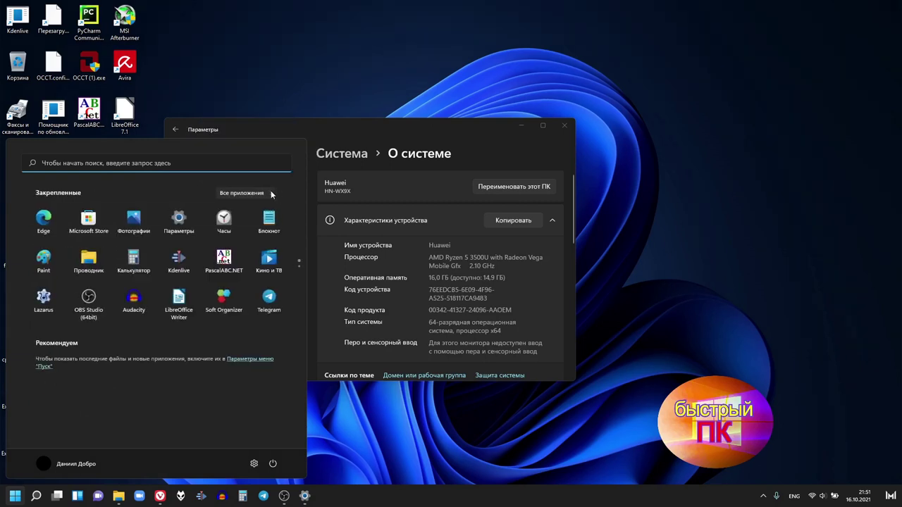
# - Pin Asphalt 8 from the all-apps list to the Start menu, and look through the pinned apps
pyautogui.scroll(-1, 166, 290)
pyautogui.scroll(1, 166, 291)
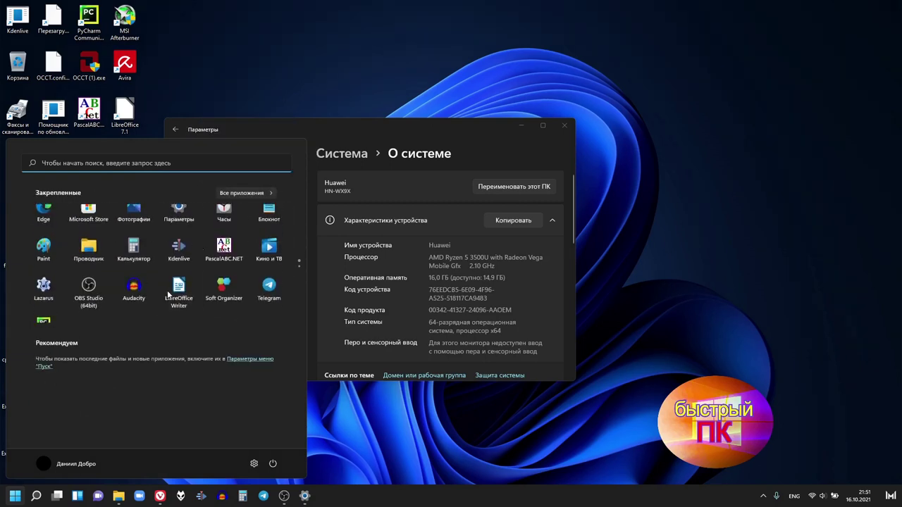
pyautogui.click(244, 194)
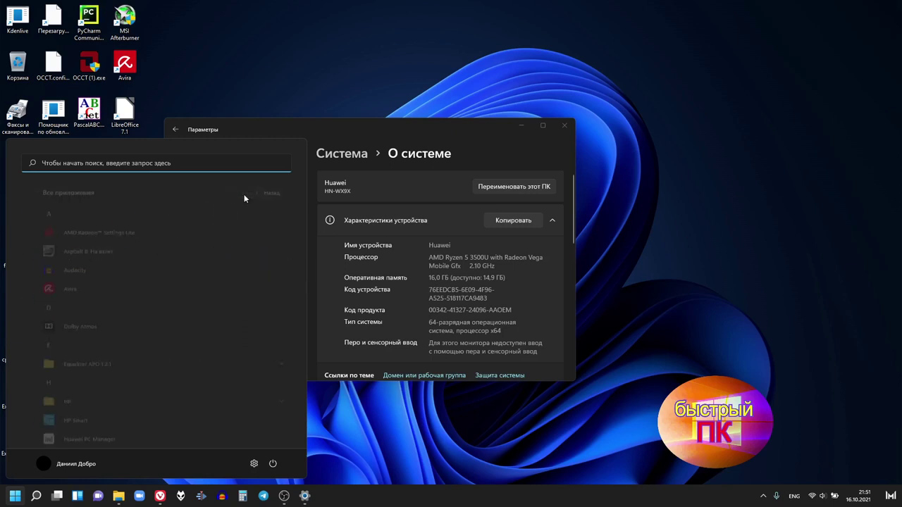
pyautogui.rightClick(90, 258)
pyautogui.click(124, 268)
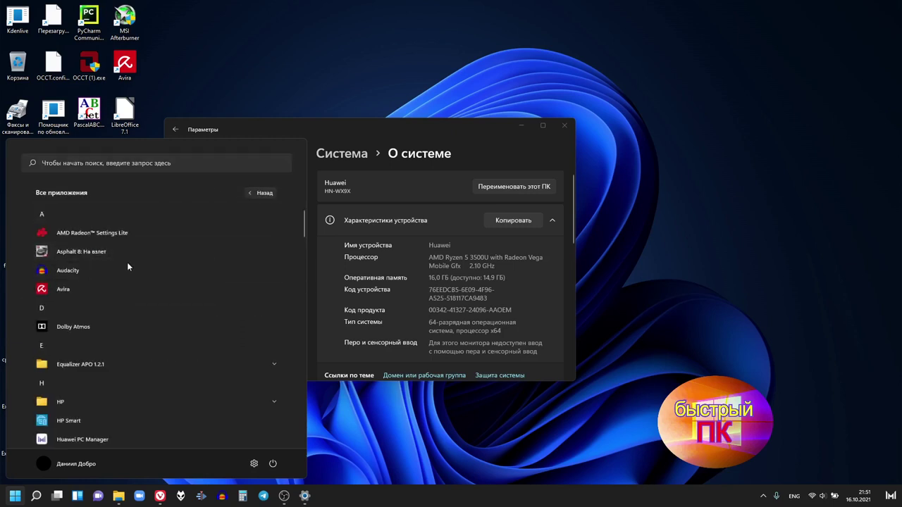
pyautogui.click(268, 196)
pyautogui.scroll(-1, 215, 244)
pyautogui.scroll(1, 215, 244)
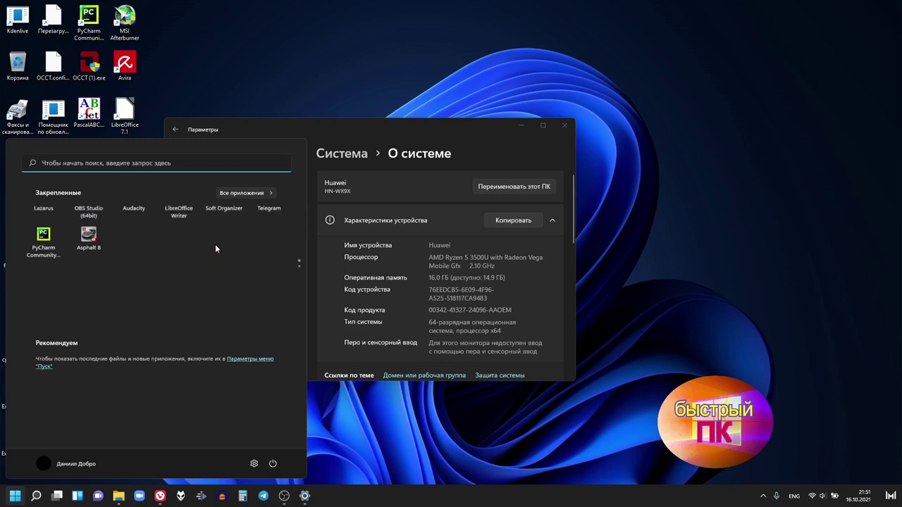
pyautogui.scroll(-1, 215, 244)
pyautogui.scroll(1, 115, 329)
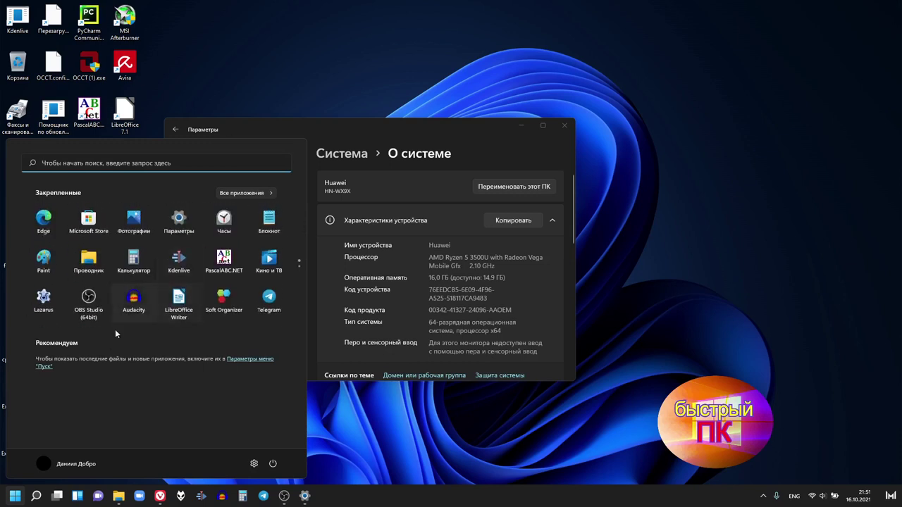
# - Turn on Показывать недавно добавленные приложения in the Start menu's personalization settings, and reopen the Start menu
pyautogui.click(246, 360)
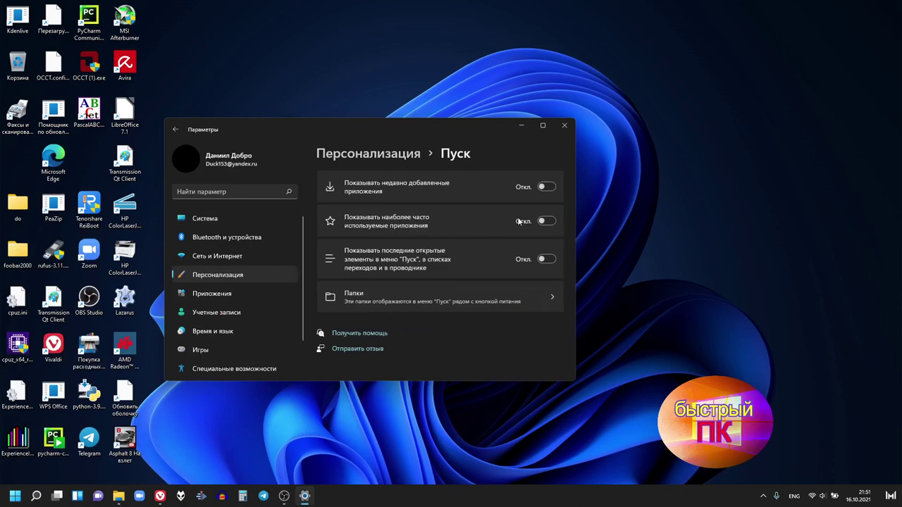
pyautogui.click(542, 188)
pyautogui.click(16, 497)
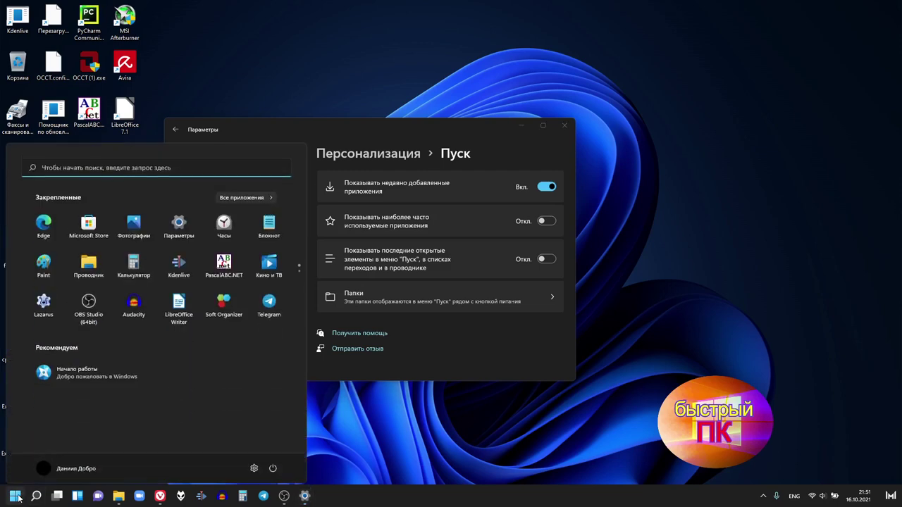
# - Look through the recommended Начало работы app, view the OneDrive folder through its Открыть проводник option, and close both windows
pyautogui.click(84, 372)
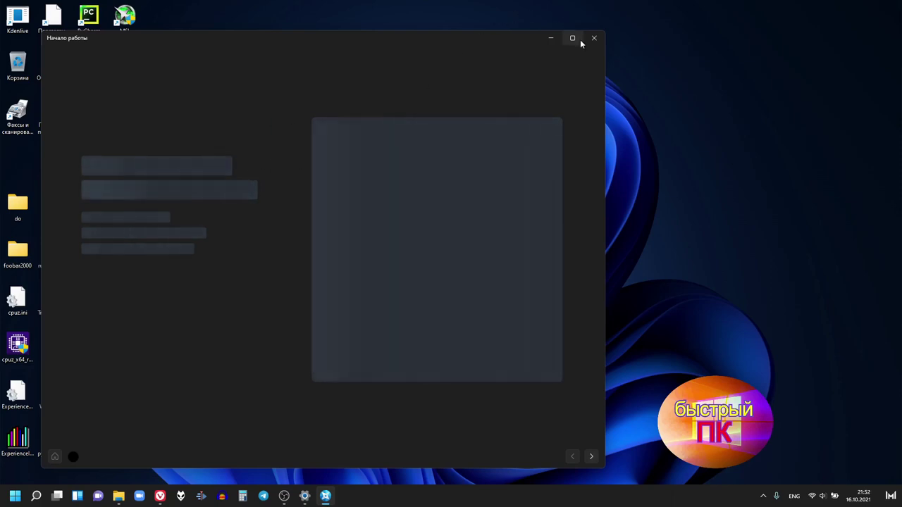
pyautogui.moveTo(473, 36); pyautogui.dragTo(549, 43)
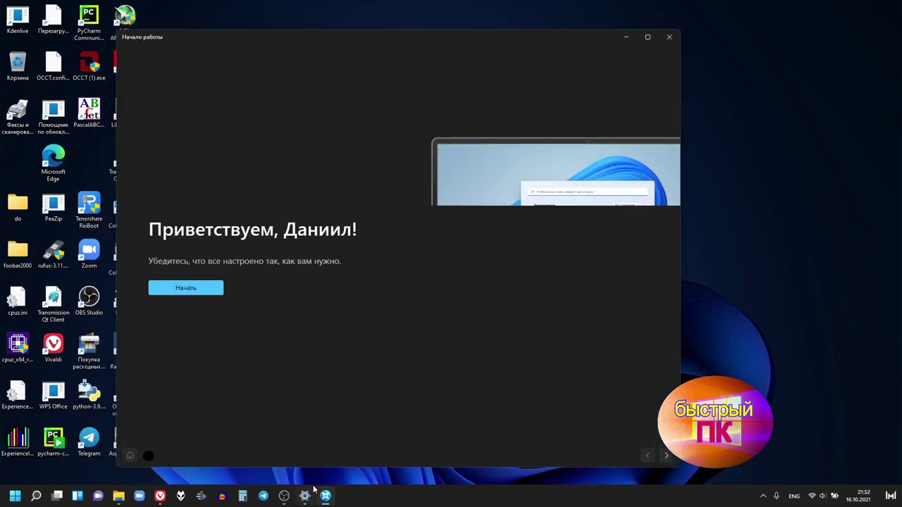
pyautogui.click(197, 290)
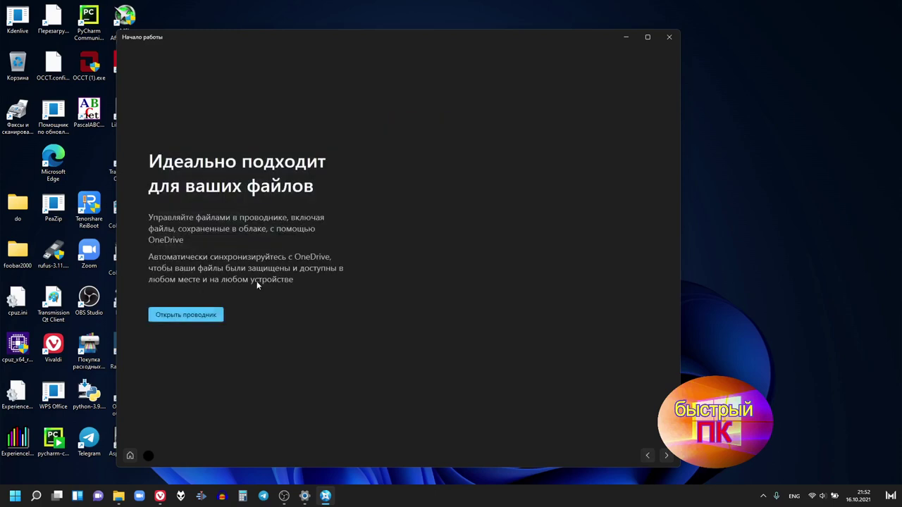
pyautogui.click(195, 317)
pyautogui.click(899, 8)
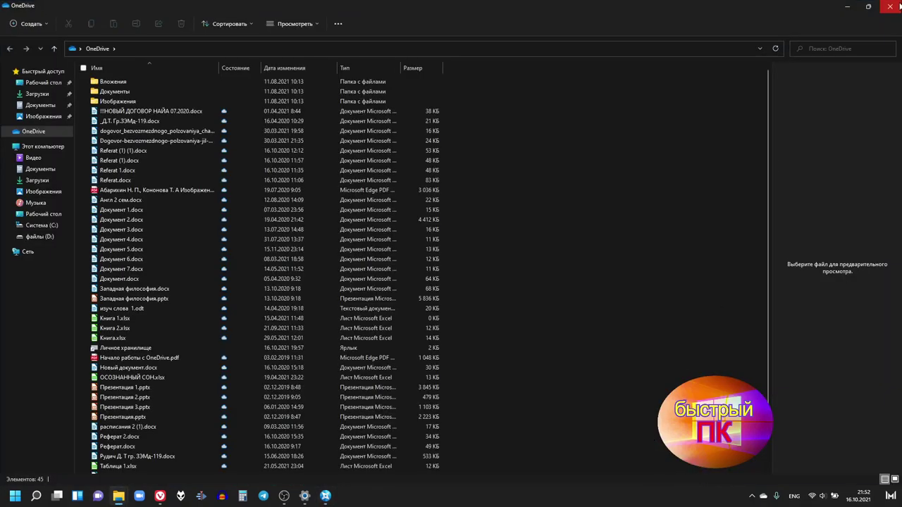
pyautogui.click(900, 8)
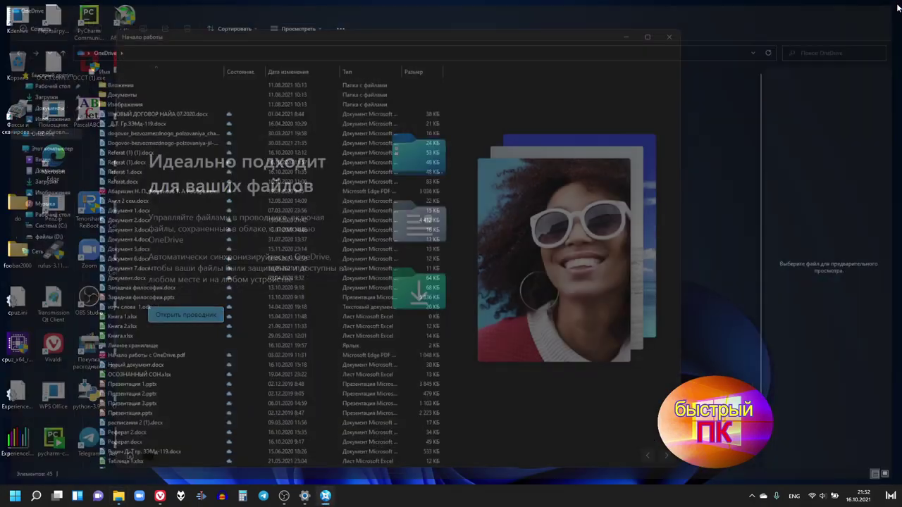
pyautogui.click(663, 457)
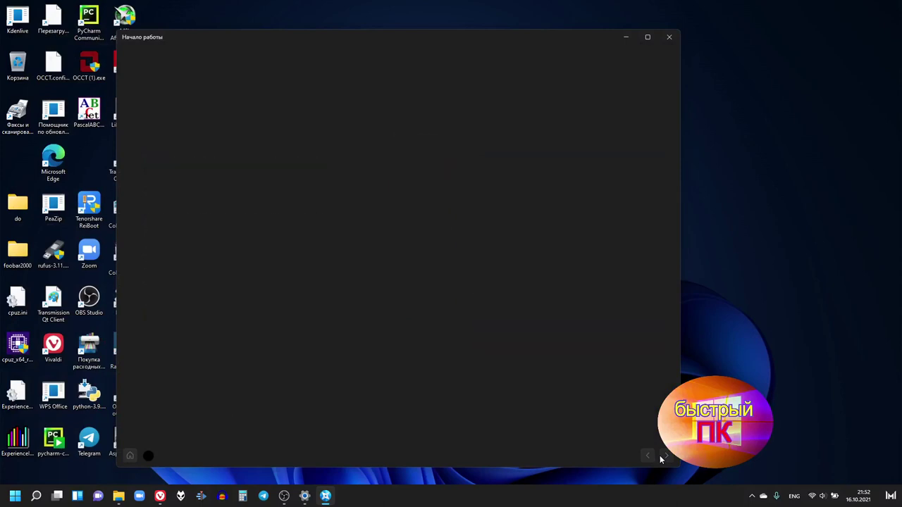
pyautogui.click(669, 37)
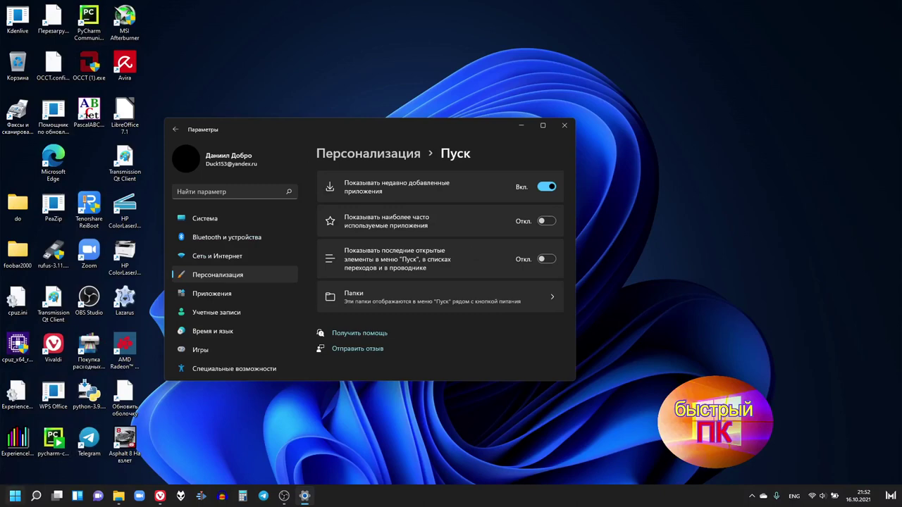
# - Open Microsoft Store from the Start menu, browse its home and Приложения pages, and close it
pyautogui.click(15, 496)
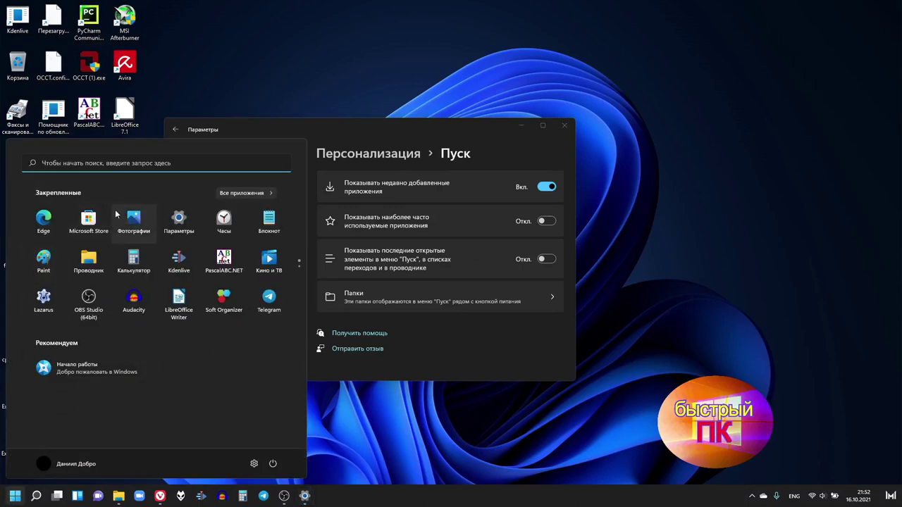
pyautogui.click(88, 215)
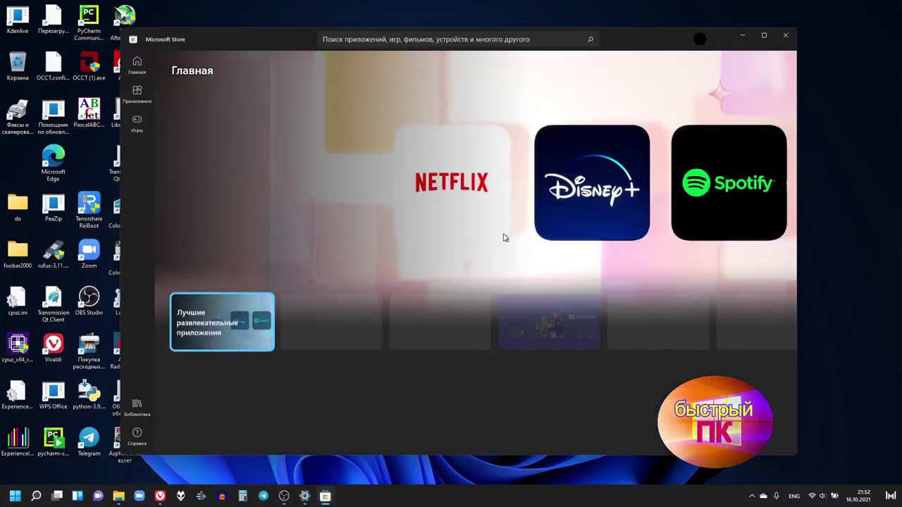
pyautogui.scroll(-10, 258, 261)
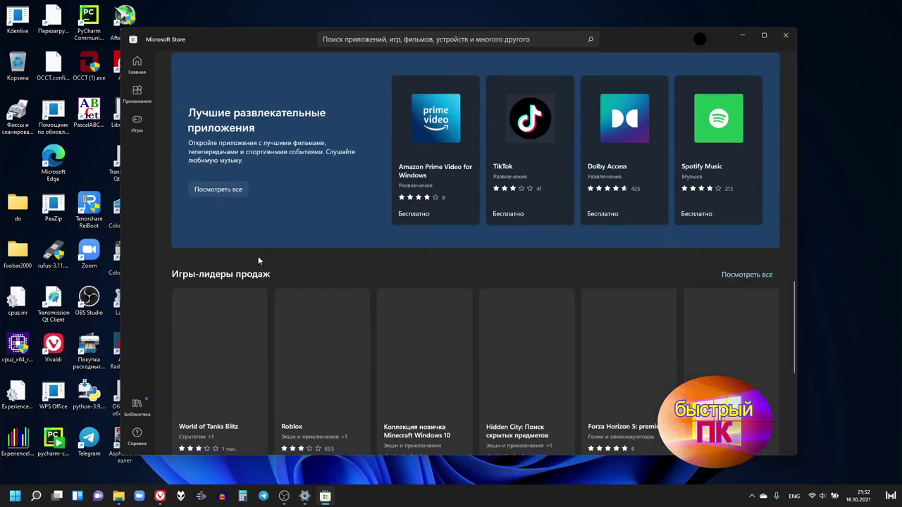
pyautogui.scroll(-3, 258, 261)
pyautogui.click(144, 104)
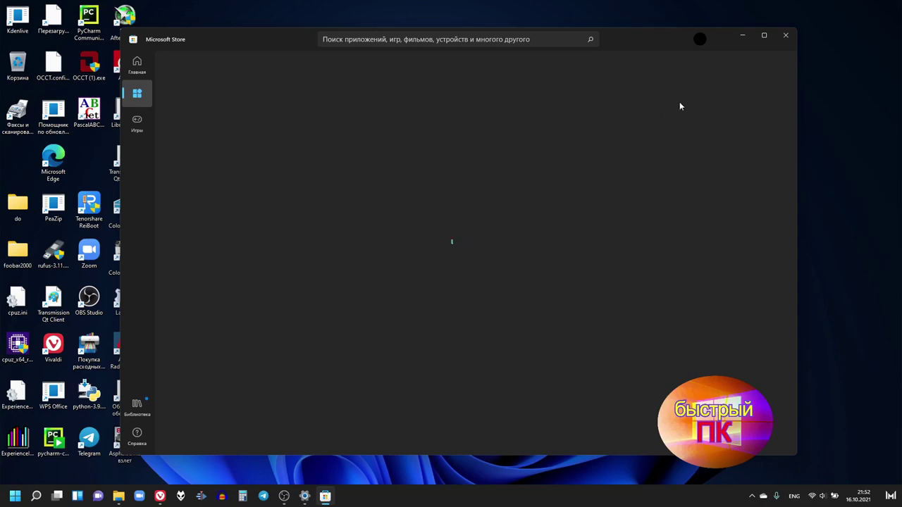
pyautogui.scroll(-1, 685, 106)
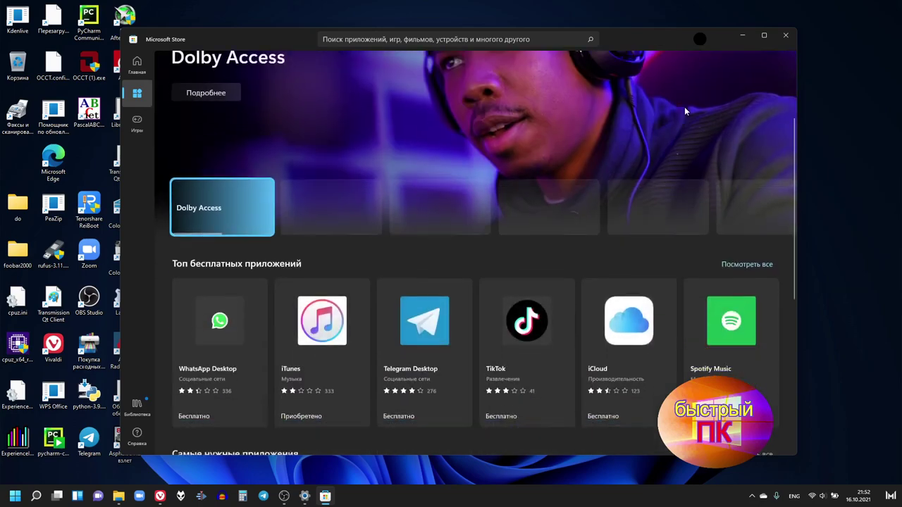
pyautogui.scroll(-8, 685, 106)
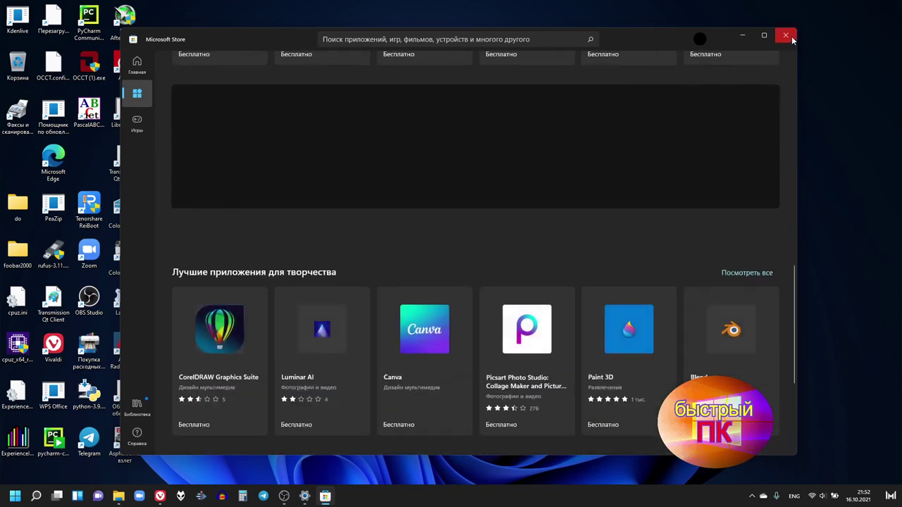
pyautogui.click(787, 36)
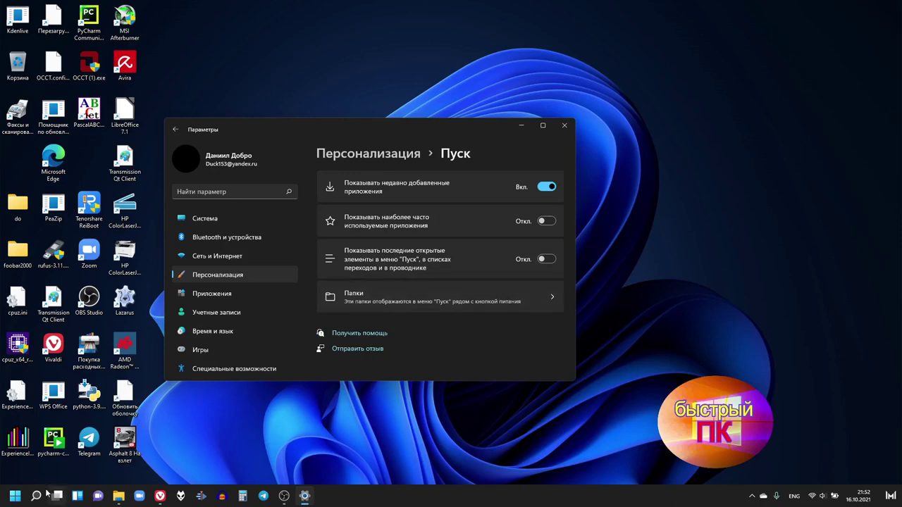
# - Open Paint from the Start menu, draw a freehand black curve on the canvas, and close it without saving
pyautogui.click(15, 497)
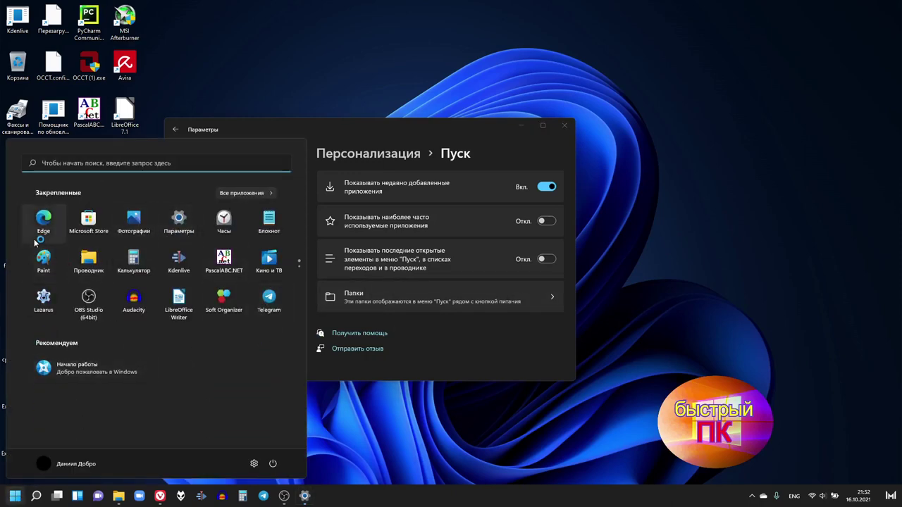
pyautogui.click(43, 260)
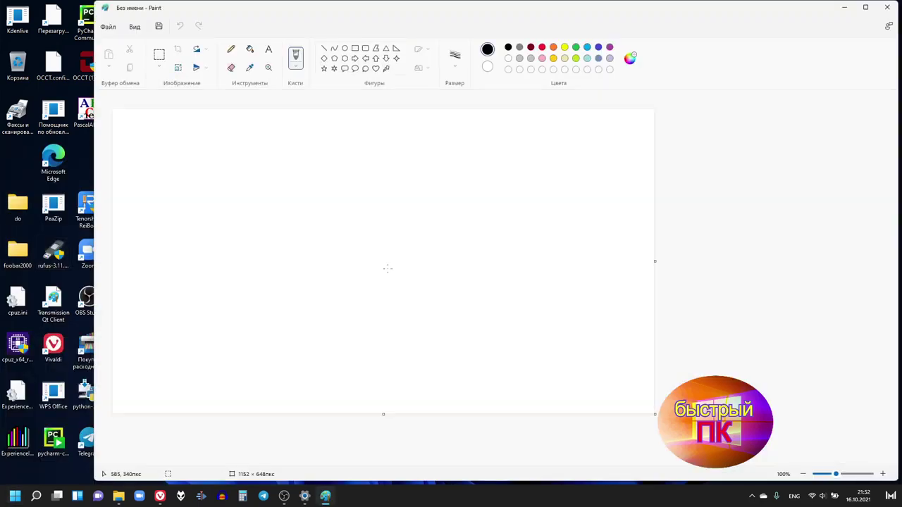
pyautogui.moveTo(274, 217)
pyautogui.mouseDown()
pyautogui.moveTo(346, 234)
pyautogui.moveTo(305, 302)
pyautogui.moveTo(387, 286)
pyautogui.mouseUp()
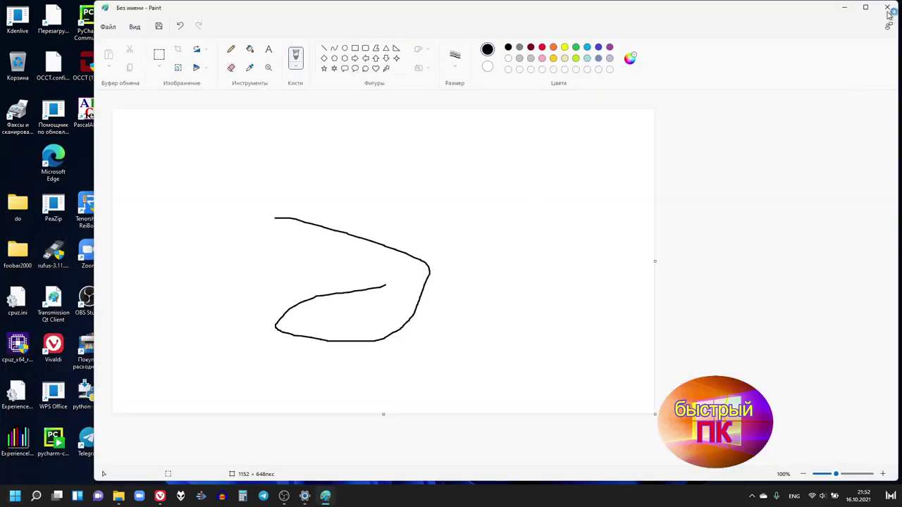
pyautogui.click(887, 7)
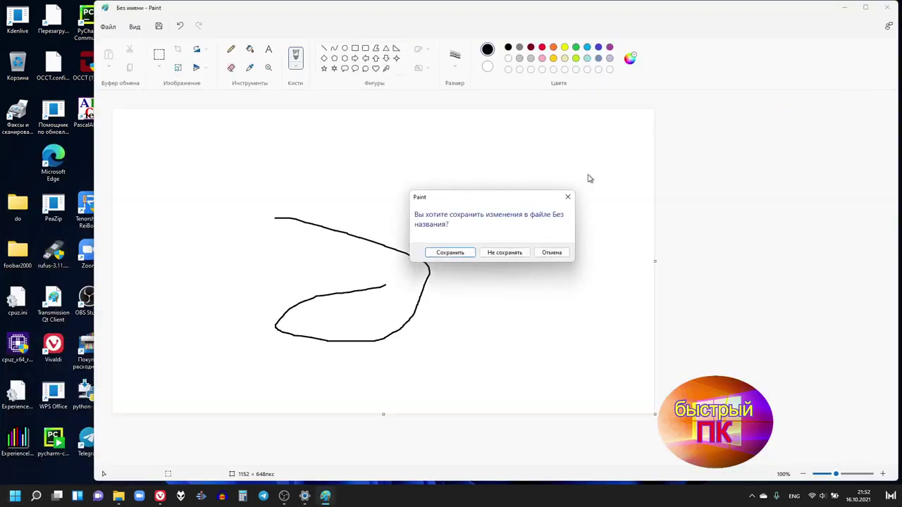
pyautogui.click(504, 254)
# - View the Start menu's pinned apps, look at the Загрузки folder in File Explorer, and close the Explorer window
pyautogui.click(11, 499)
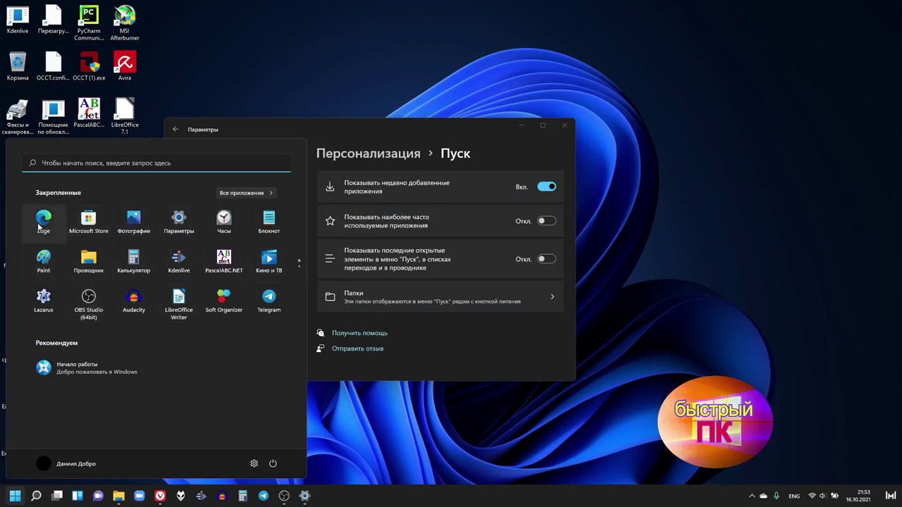
pyautogui.click(366, 394)
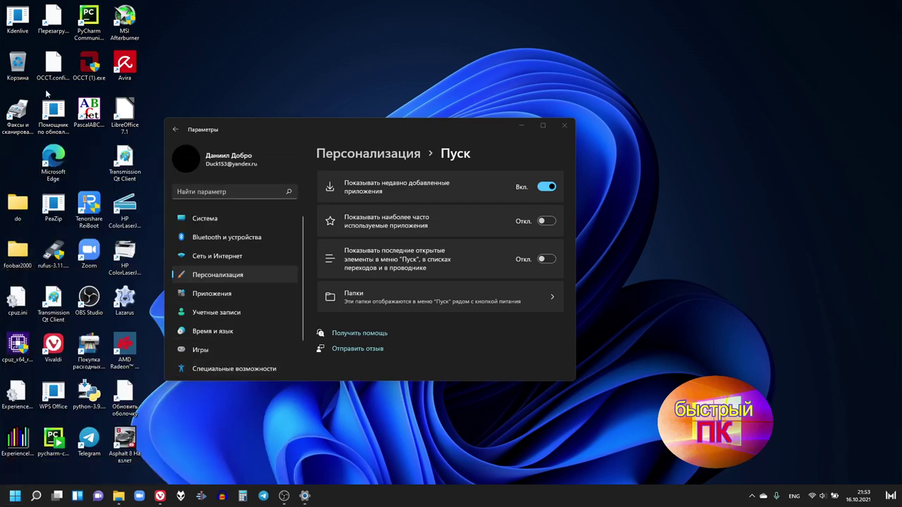
pyautogui.click(118, 496)
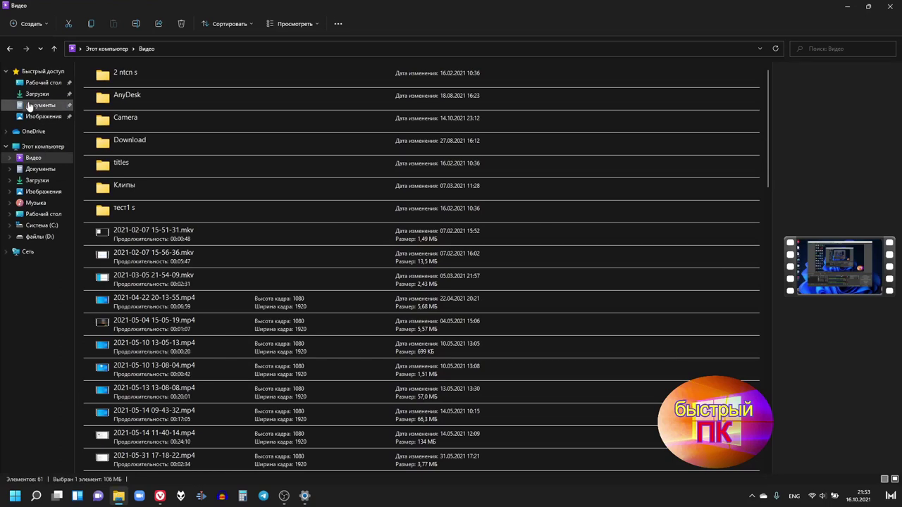
pyautogui.click(37, 94)
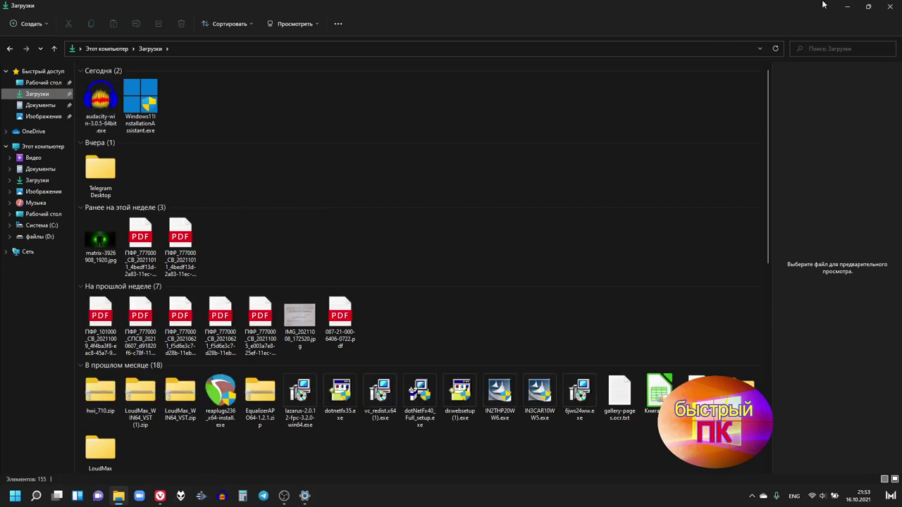
pyautogui.click(890, 7)
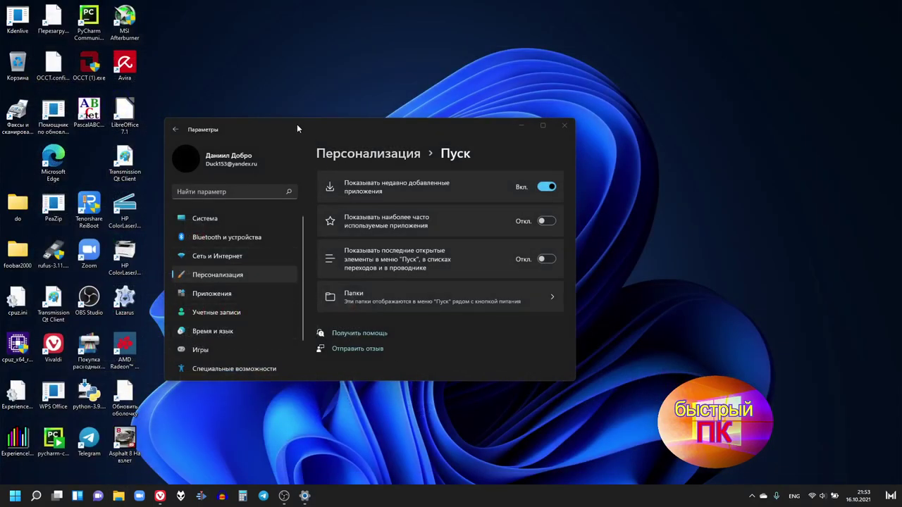
# - Move the Параметры window farther from the desktop icons, and open and dismiss the Start menu
pyautogui.moveTo(297, 125); pyautogui.dragTo(400, 141)
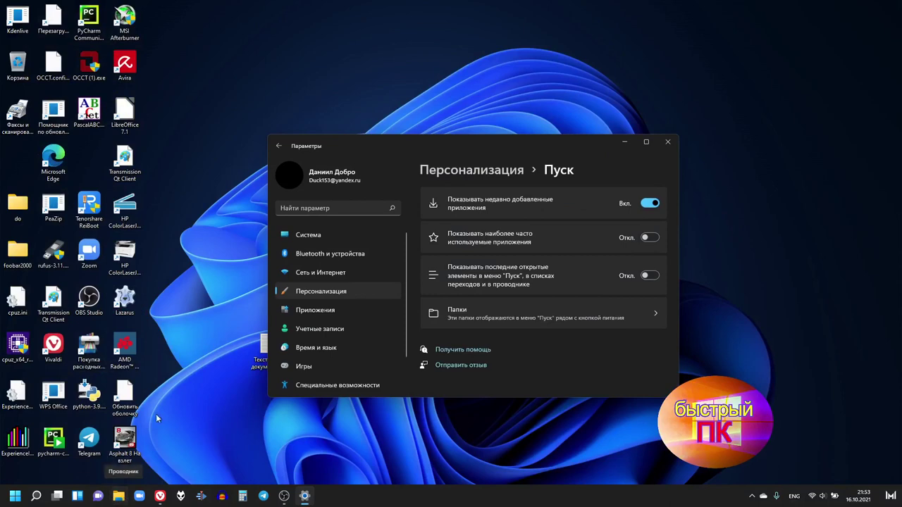
pyautogui.click(15, 497)
pyautogui.click(15, 497)
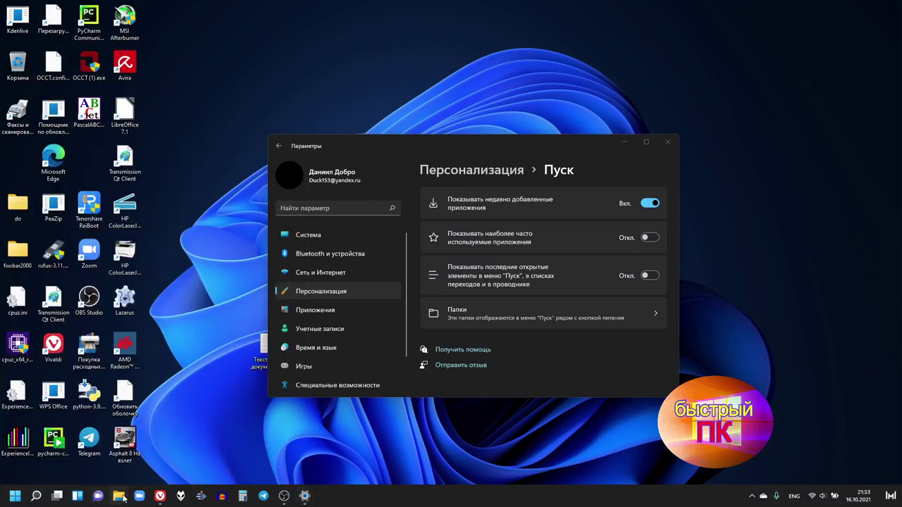
# - Reopen the Загрузки folder in File Explorer, view the file details of Windows11InstallationAssistant.exe, and close the window
pyautogui.click(119, 496)
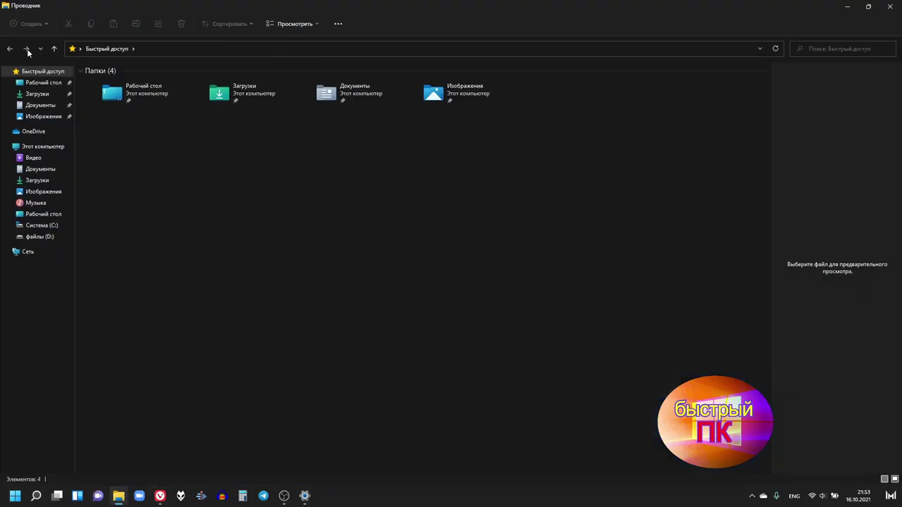
pyautogui.click(37, 96)
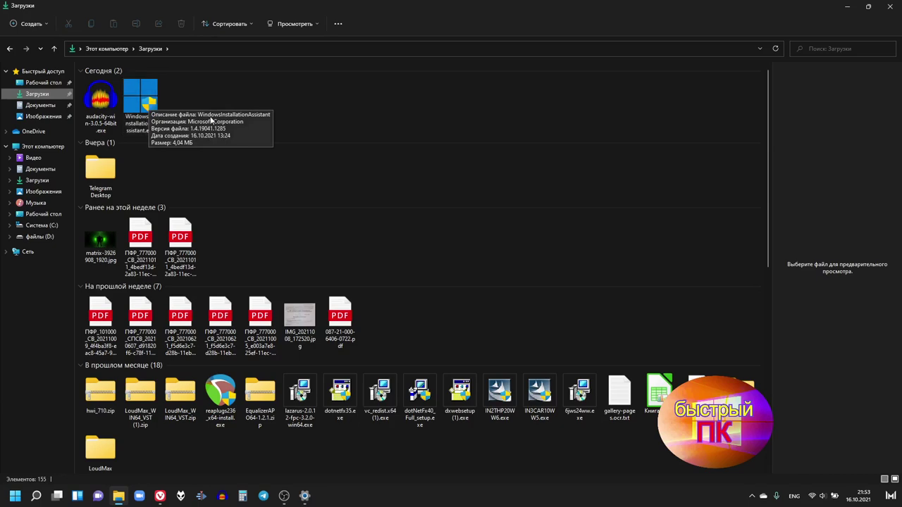
pyautogui.click(891, 7)
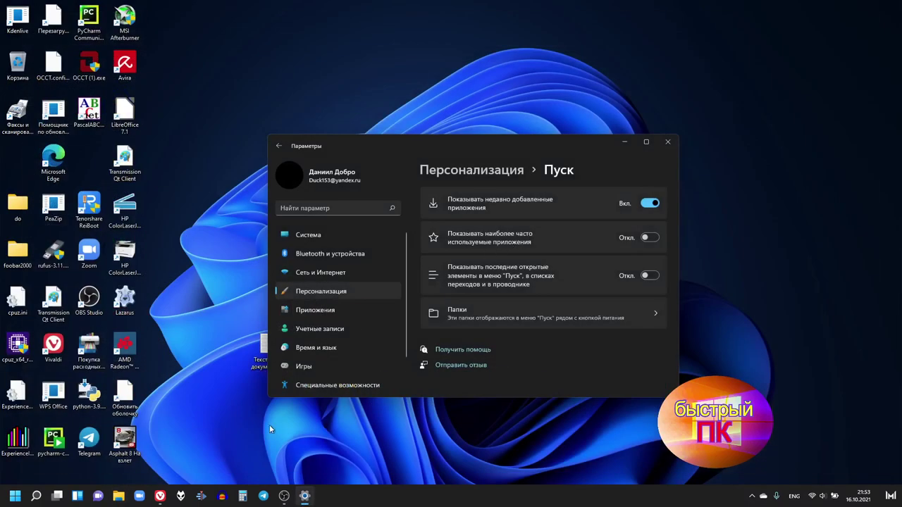
# - Switch to the Vivaldi browser and reopen the recently closed Download Windows 11 page
pyautogui.click(158, 496)
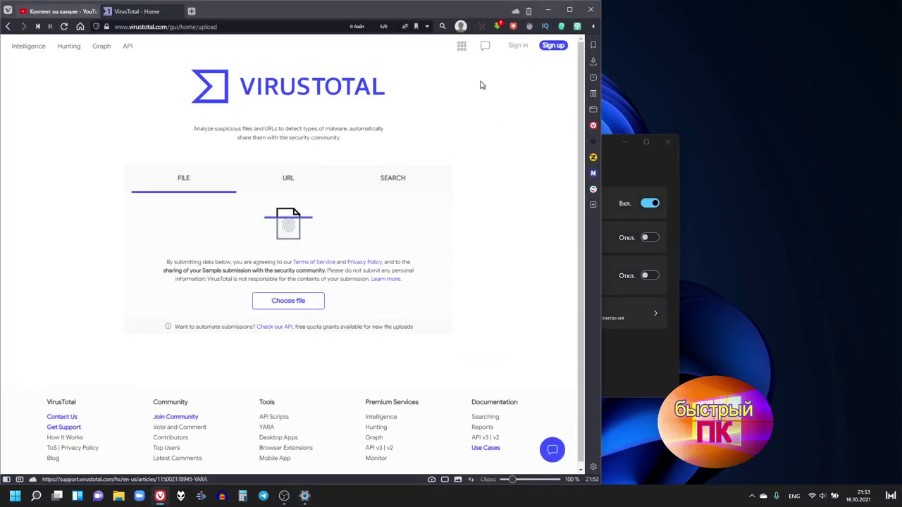
pyautogui.click(530, 12)
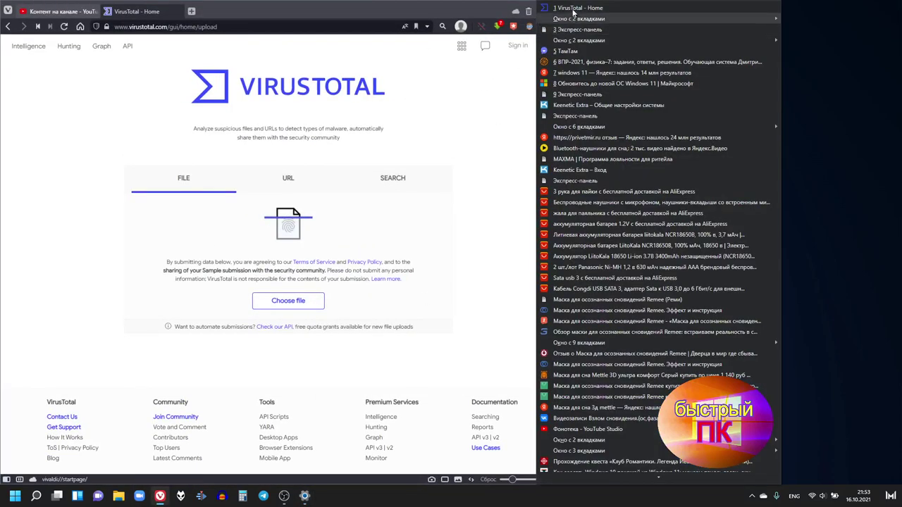
pyautogui.moveTo(575, 19)
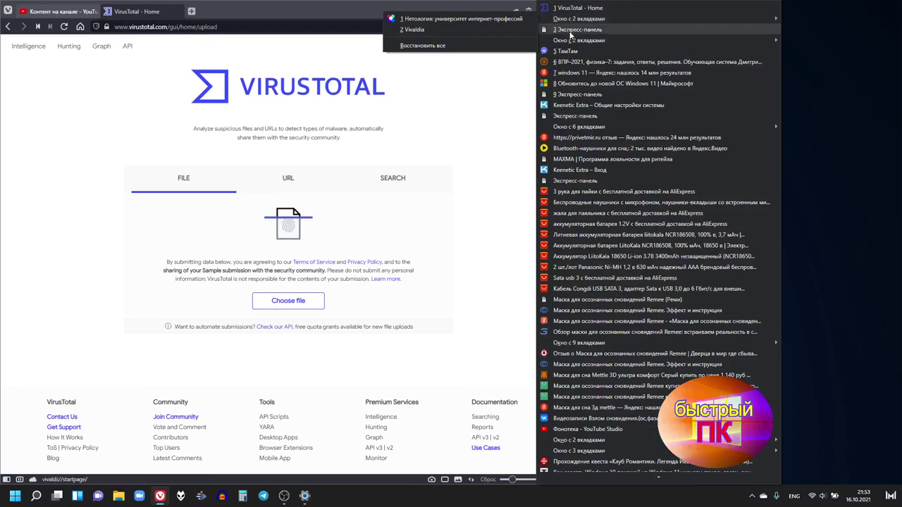
pyautogui.moveTo(570, 42)
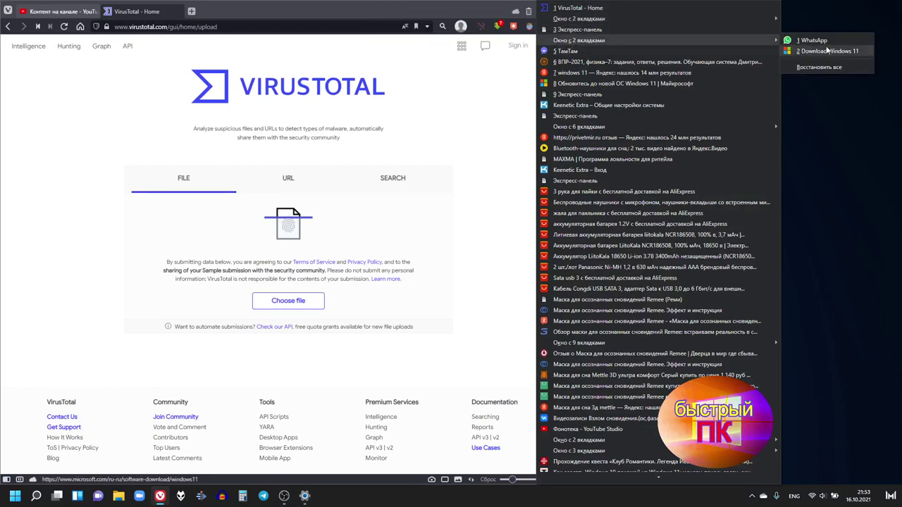
pyautogui.click(826, 51)
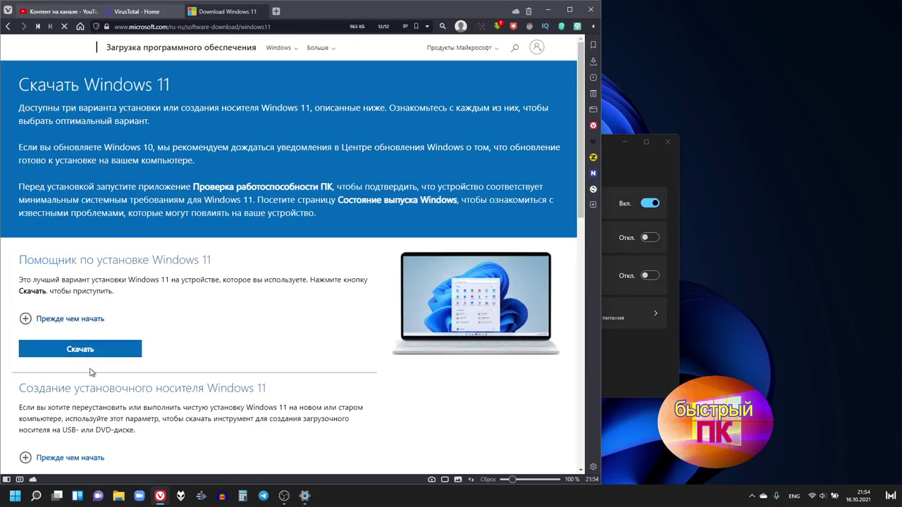
# - Download the Windows 11 Installation Assistant and remove both Windows11InstallationAssistant entries from the browser's download list
pyautogui.click(92, 351)
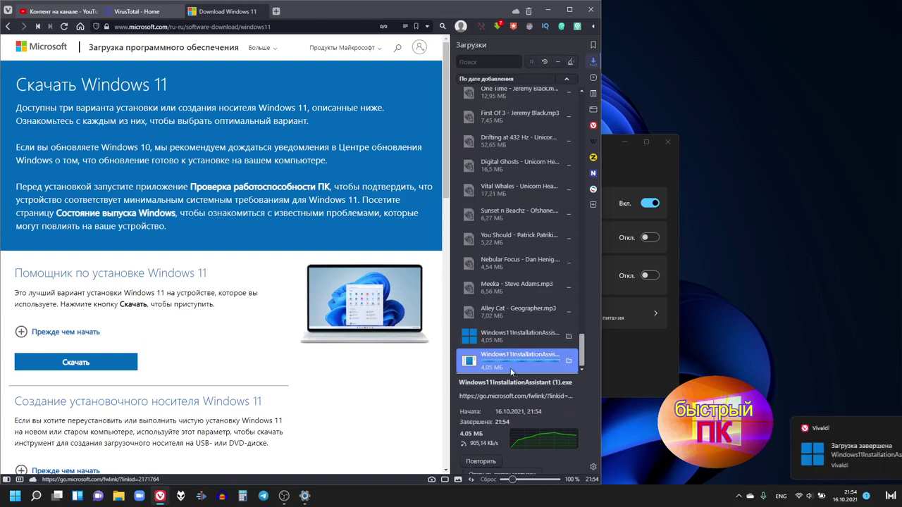
pyautogui.rightClick(531, 362)
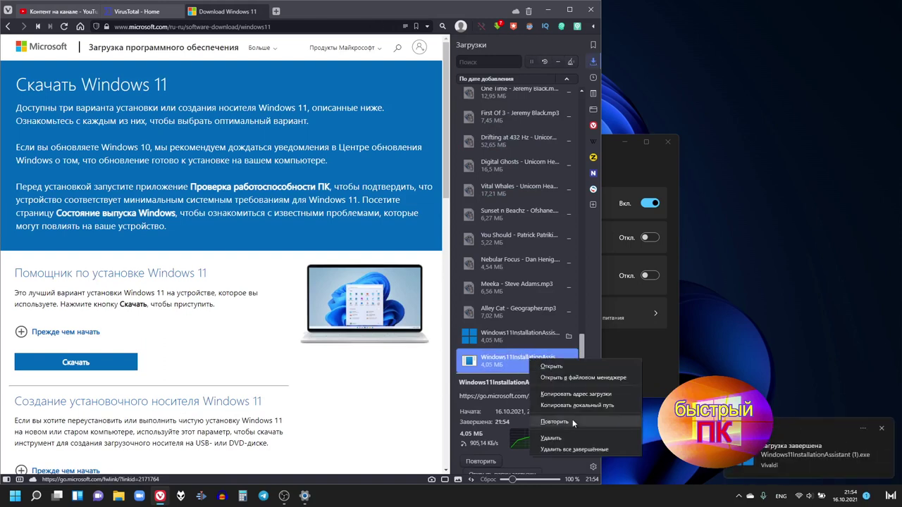
pyautogui.click(567, 436)
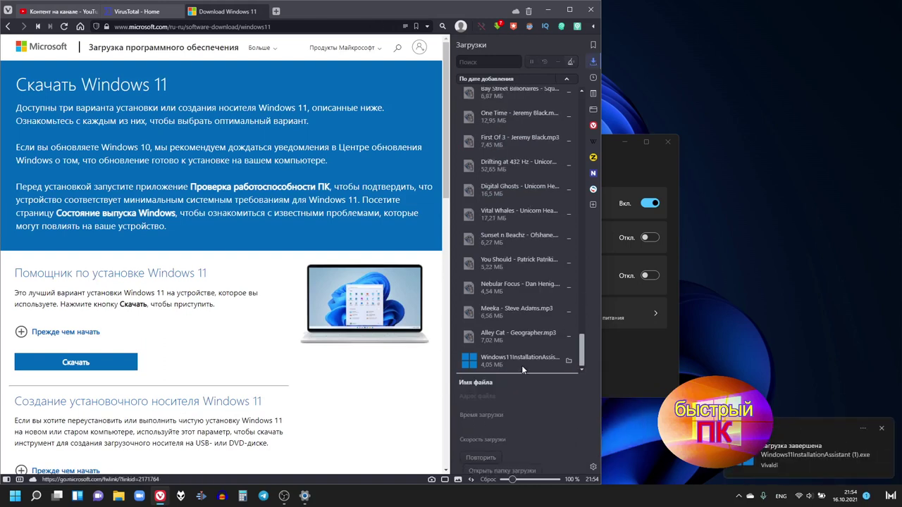
pyautogui.rightClick(525, 365)
pyautogui.click(549, 446)
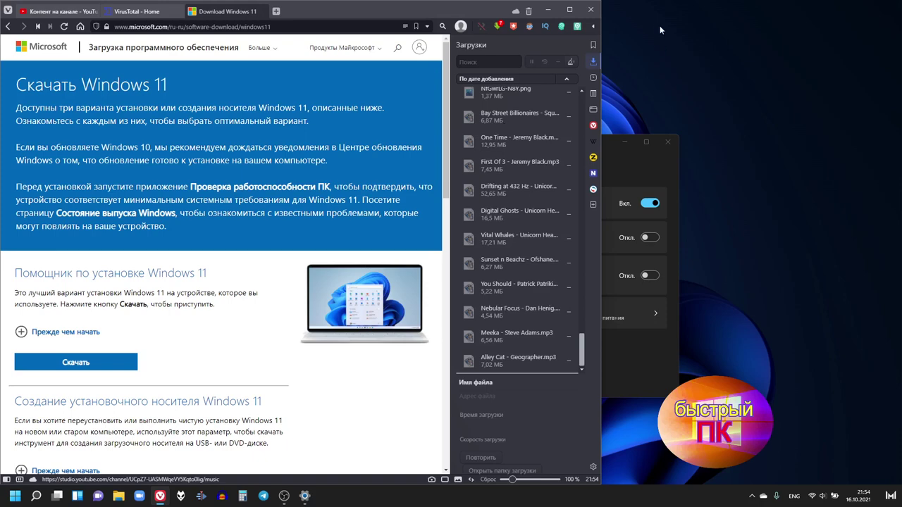
# - Detach the Download Windows 11 tab into its own window and close it, and maximize and restore the remaining VirusTotal browser window
pyautogui.moveTo(468, 8); pyautogui.dragTo(466, 39)
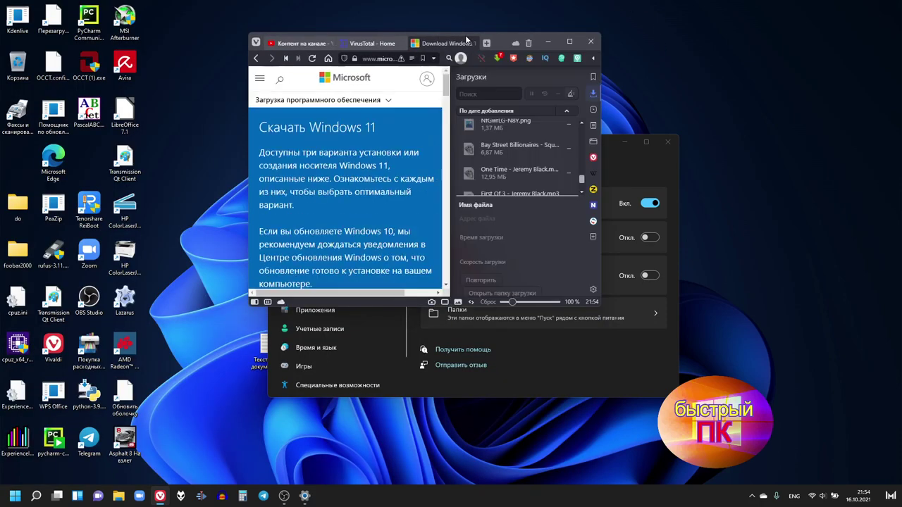
pyautogui.click(471, 43)
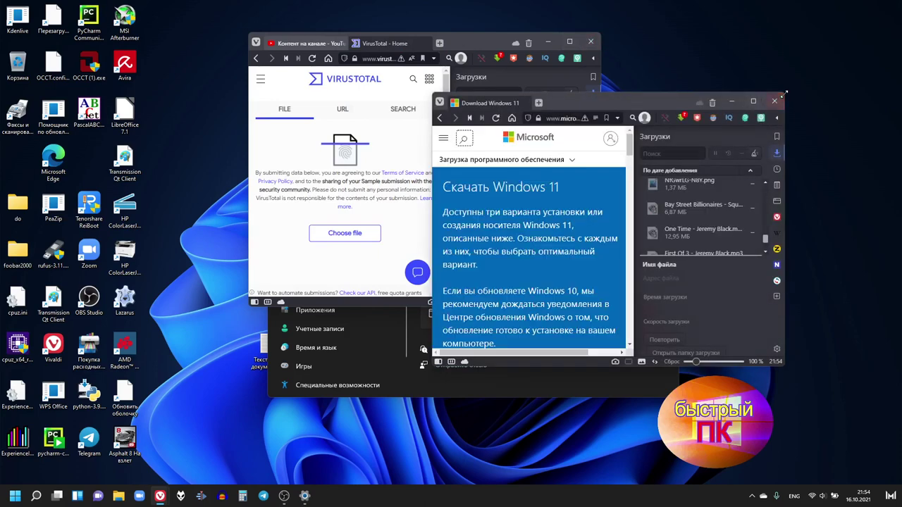
pyautogui.click(776, 100)
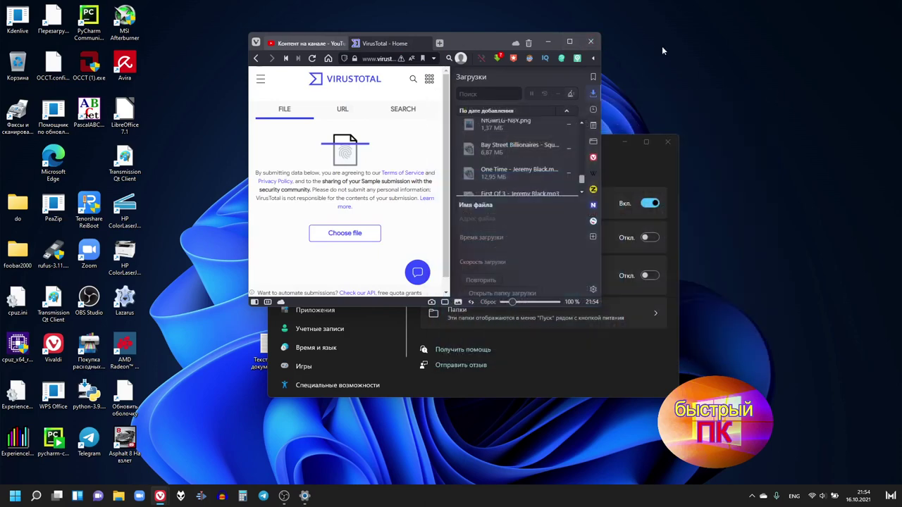
pyautogui.click(570, 42)
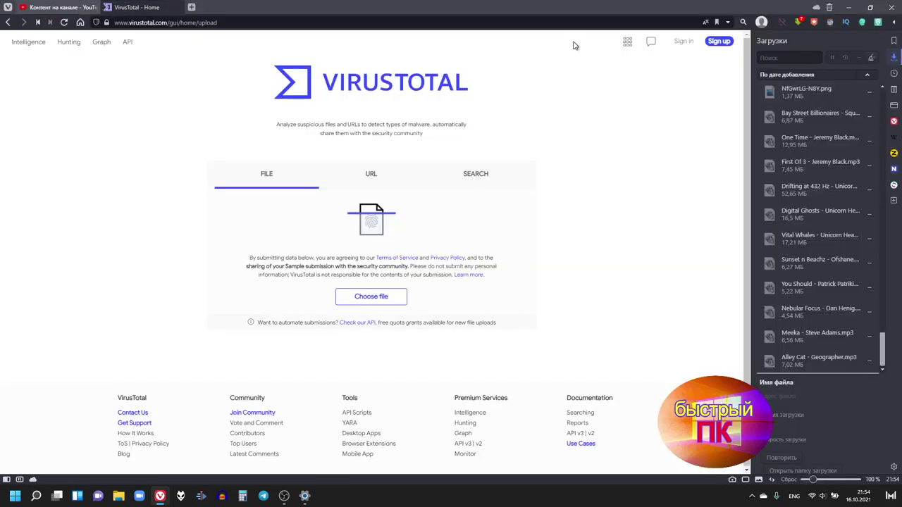
pyautogui.click(869, 9)
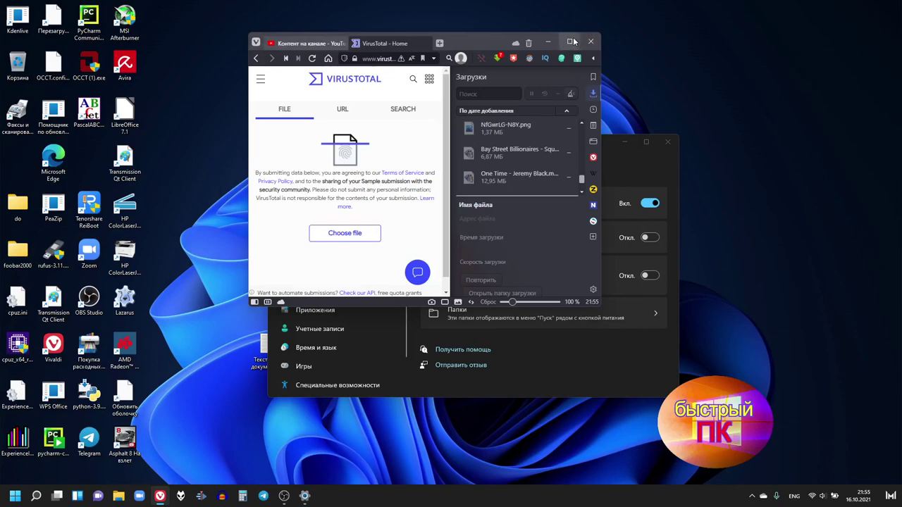
# - Snap Параметры and the browser side by side at two-thirds and one-third width, and close Параметры
pyautogui.click(640, 156)
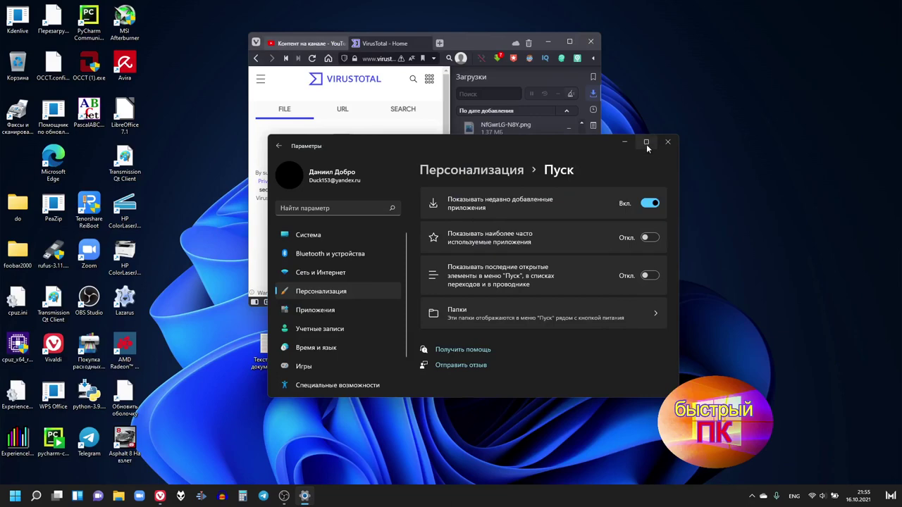
pyautogui.click(640, 162)
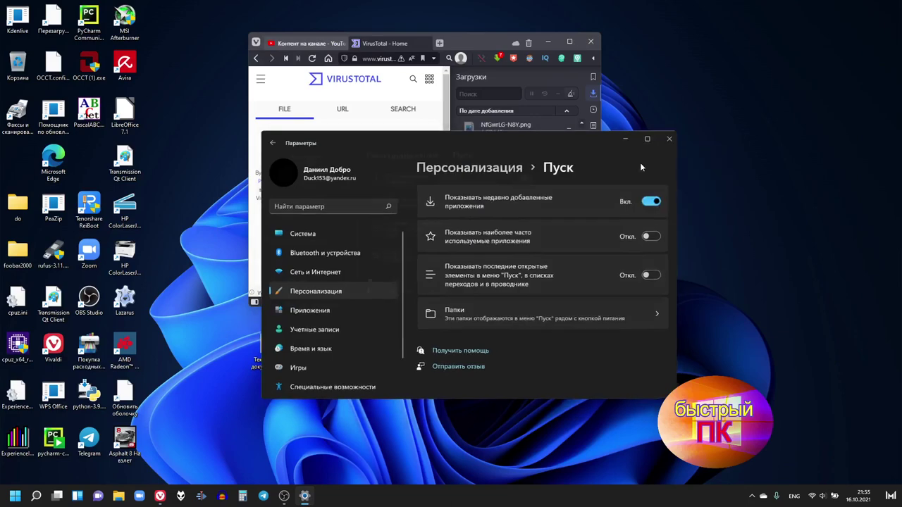
pyautogui.click(676, 163)
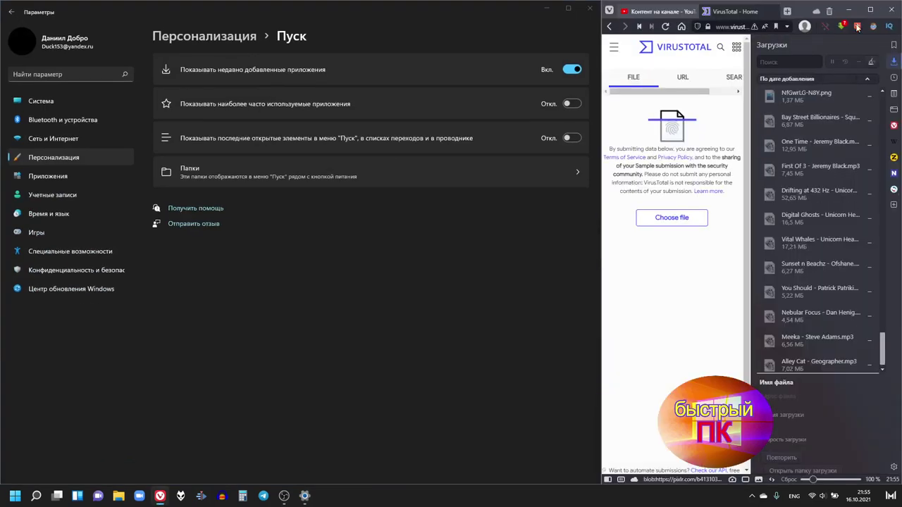
pyautogui.click(564, 11)
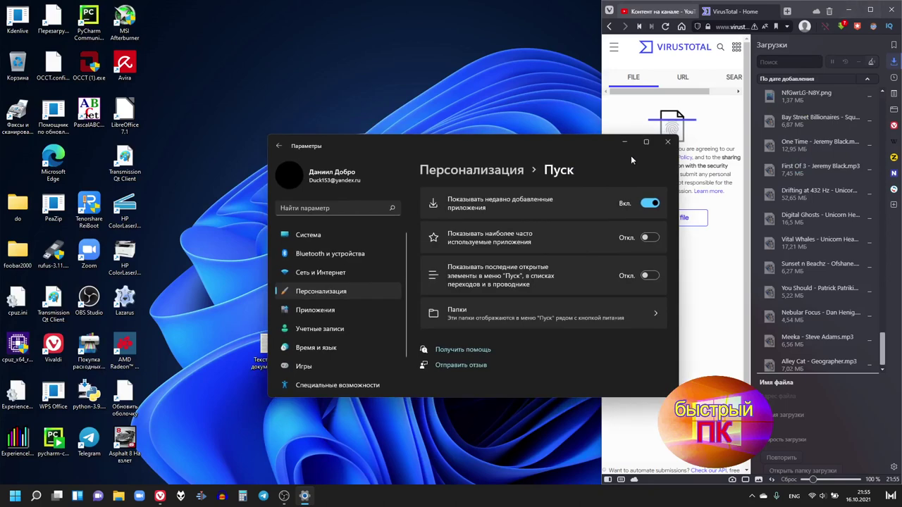
pyautogui.click(666, 142)
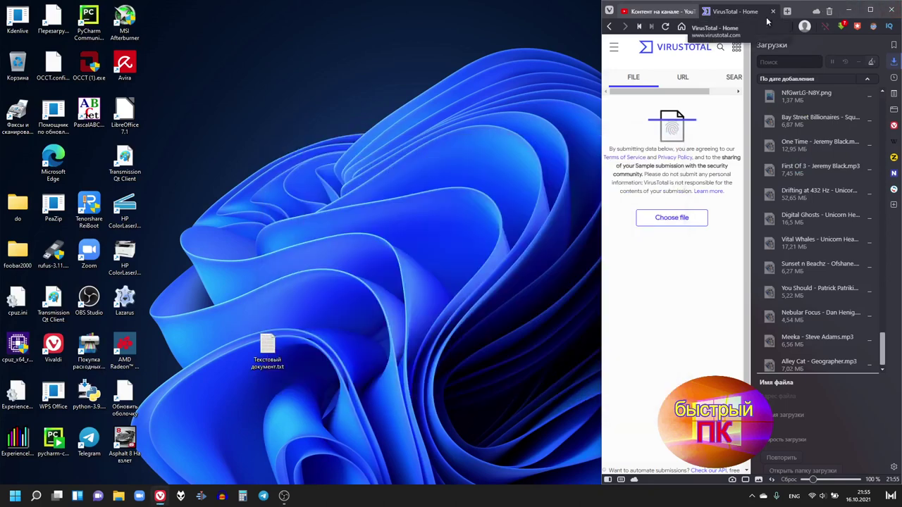
# - Cycle the browser window through the left-half snap, maximized, minimized and restored states, leaving it as a floating window
pyautogui.press('super+Left')
pyautogui.press('super+Left')
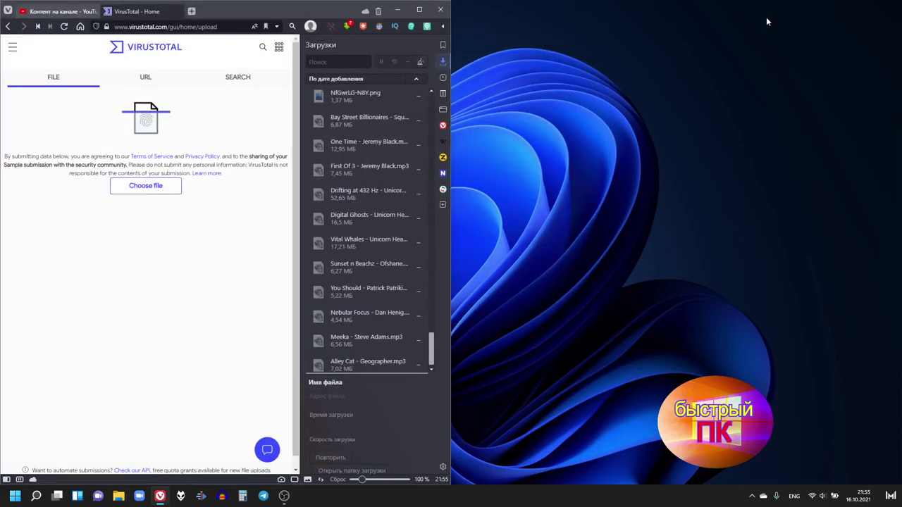
pyautogui.press('super+Down')
pyautogui.press('super+Down')
pyautogui.press('super+Up')
pyautogui.press('super+Up')
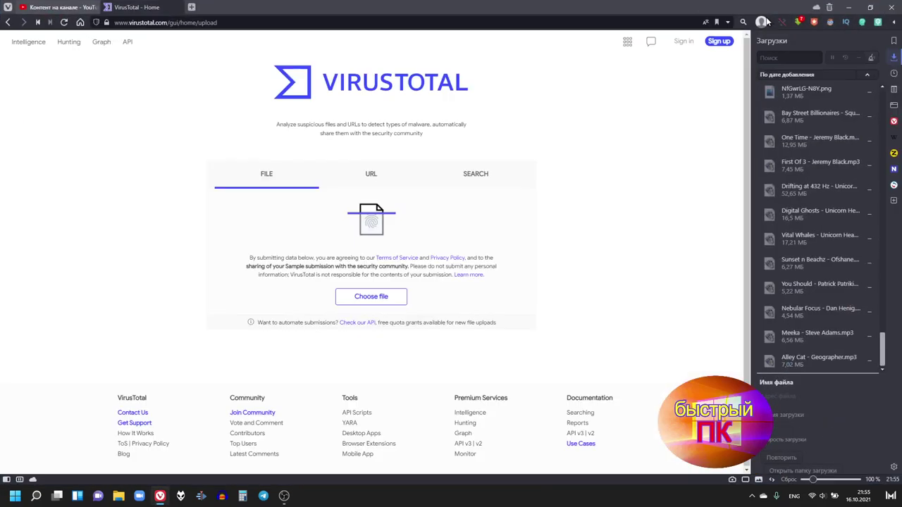
pyautogui.press('super+Down')
pyautogui.press('super+Up')
pyautogui.press('super+Down')
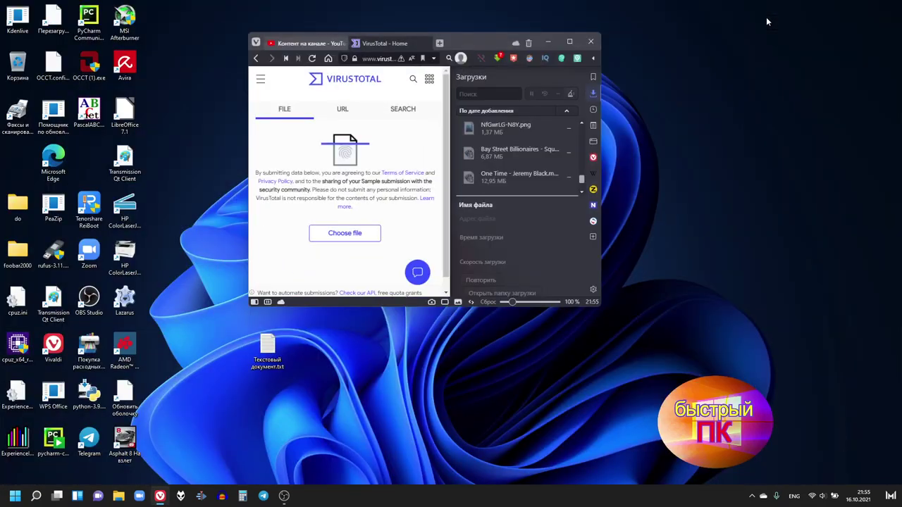
pyautogui.press('super+Down')
pyautogui.press('super+Up')
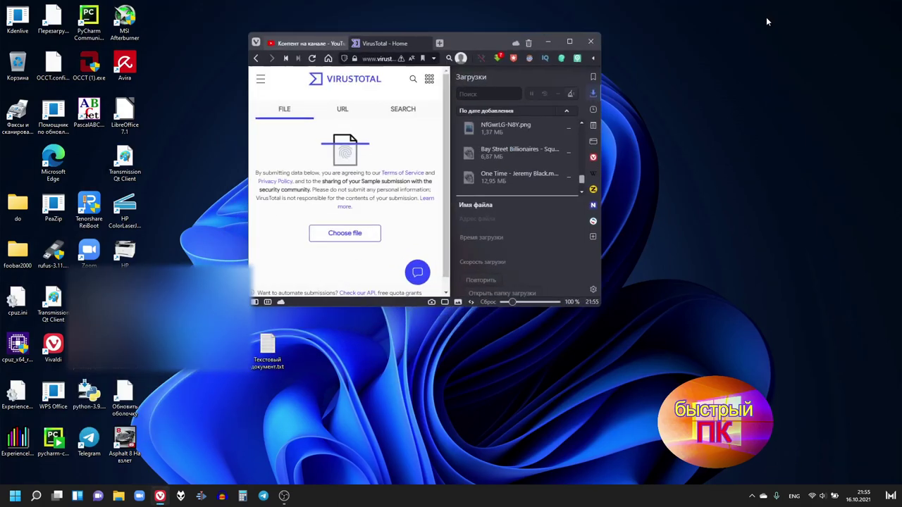
# - View and dismiss the Start menu and the hidden system tray icons
pyautogui.click(15, 495)
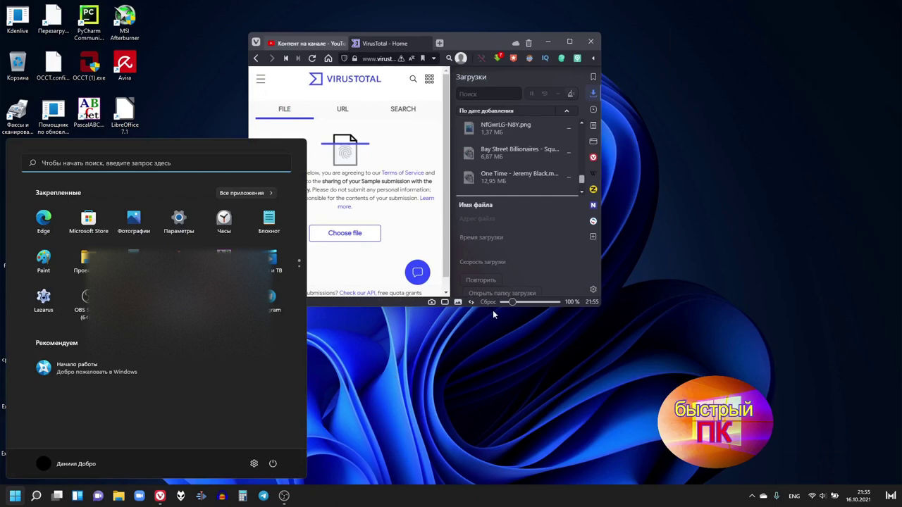
pyautogui.click(452, 397)
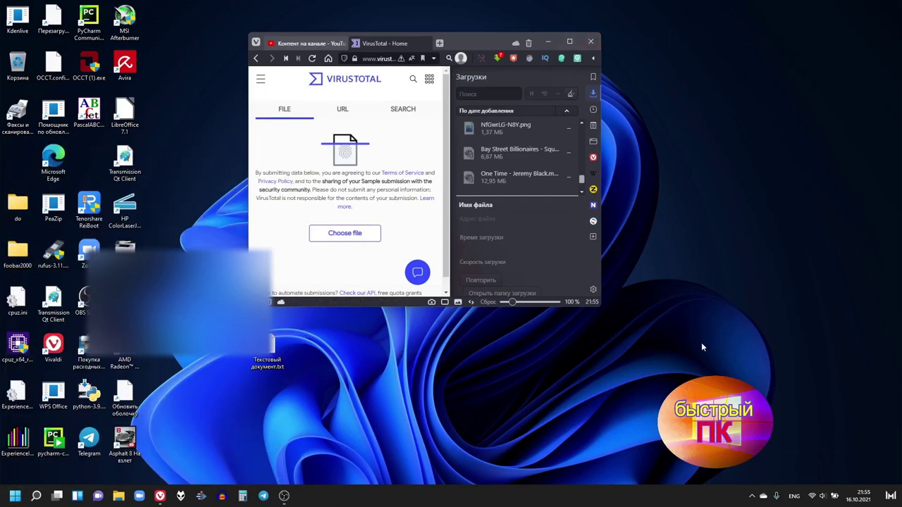
pyautogui.click(753, 497)
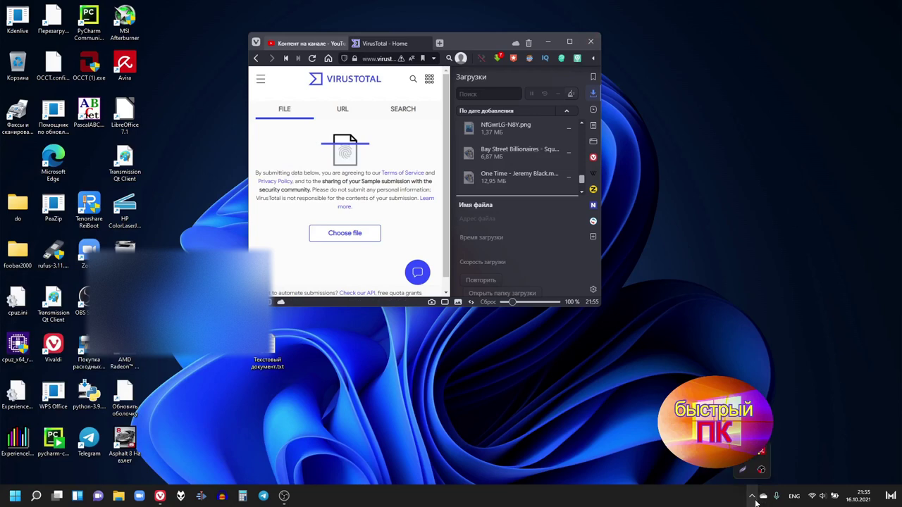
pyautogui.click(753, 497)
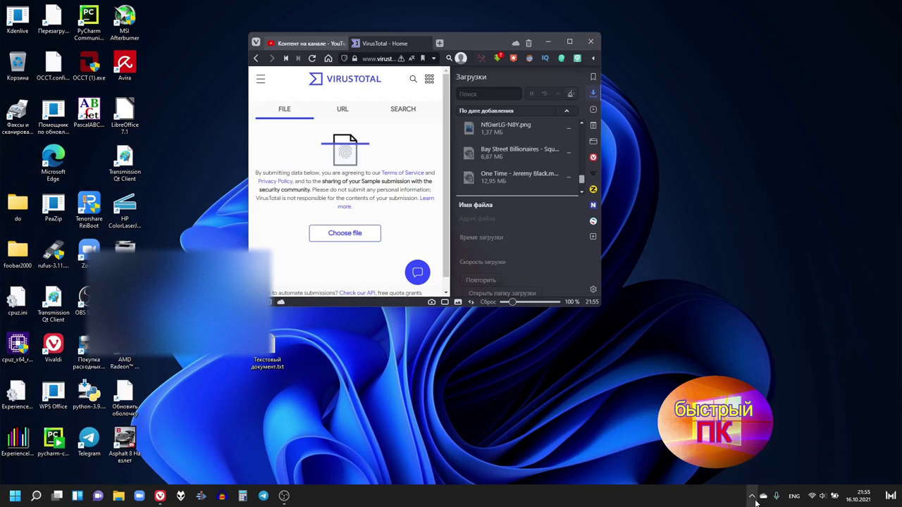
# - Set up Teams Chat with Outlook.com and Skype contact sync enabled, dismiss the additional contact sync suggestion, and close the Chat flyout
pyautogui.click(89, 499)
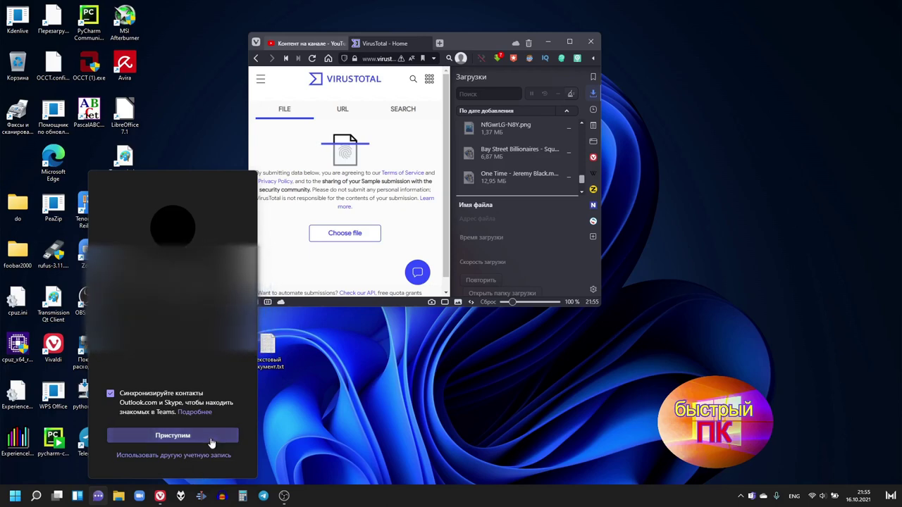
pyautogui.click(211, 437)
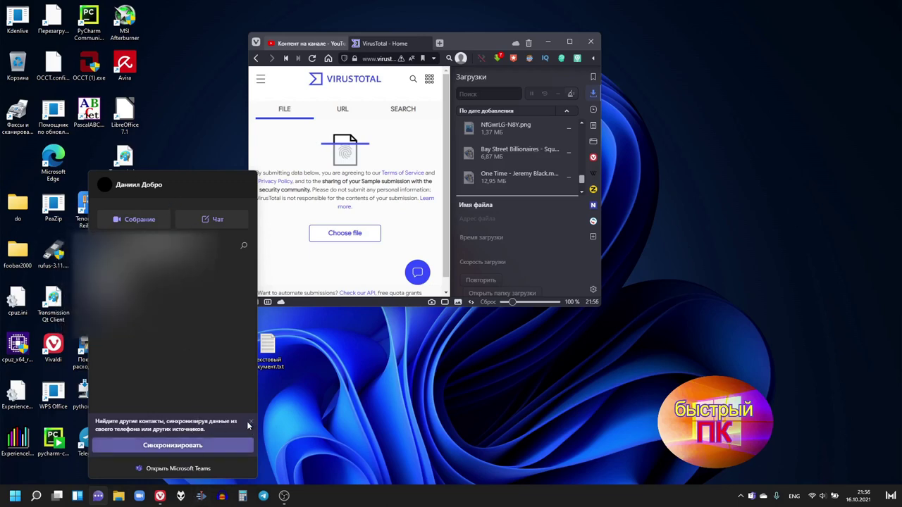
pyautogui.click(251, 422)
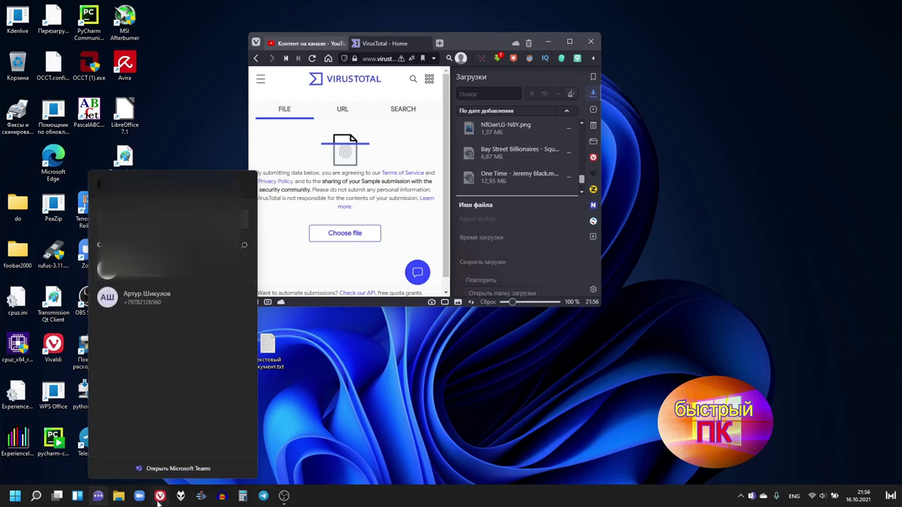
pyautogui.click(98, 497)
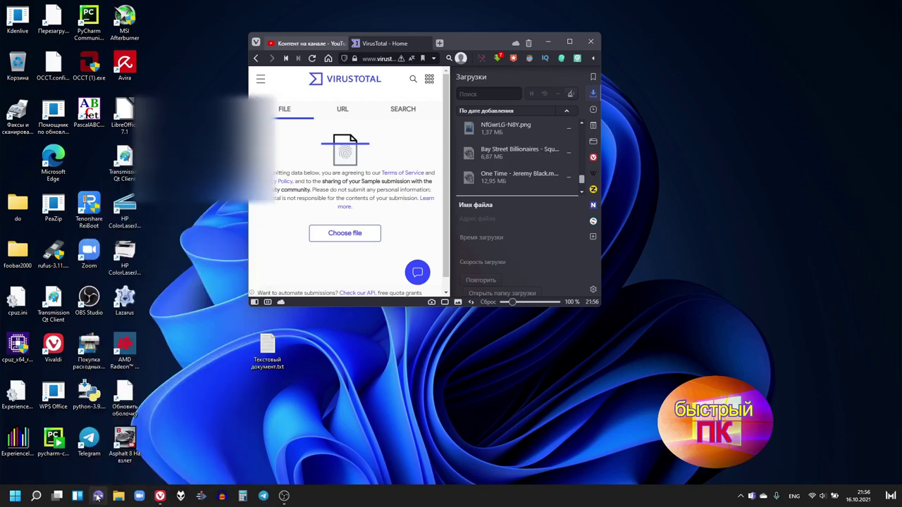
# - Open and dismiss the Chat flyout and the Start menu to view their opening animations
pyautogui.click(98, 496)
pyautogui.click(98, 497)
pyautogui.click(15, 496)
pyautogui.click(15, 496)
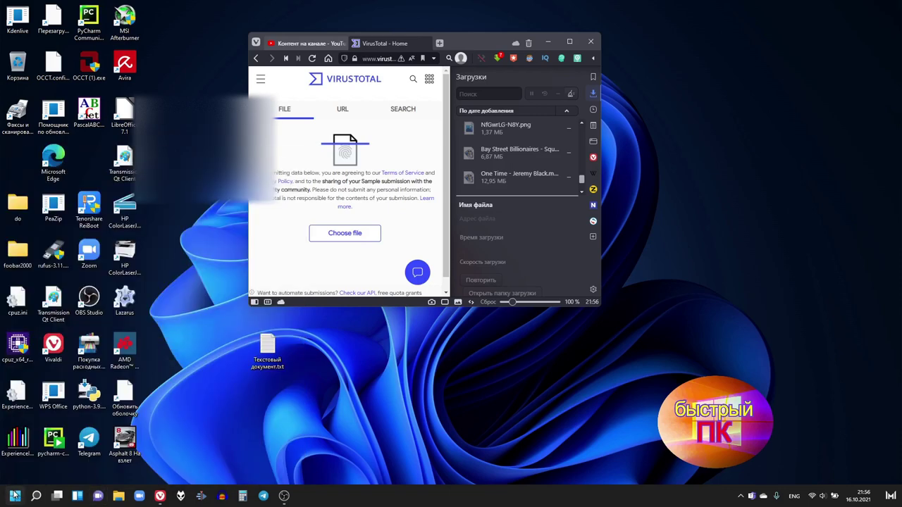
# - Open the full Microsoft Teams app from the Chat flyout and view its general, appearance and privacy settings
pyautogui.click(103, 495)
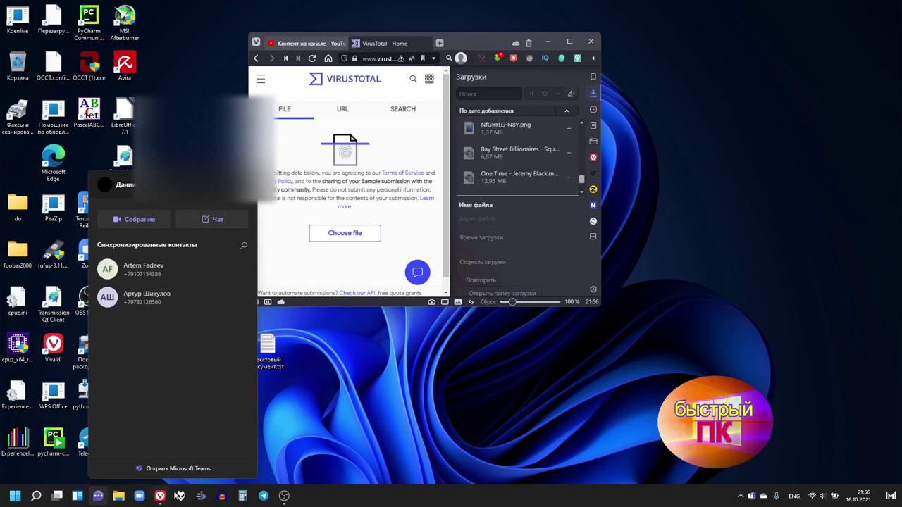
pyautogui.click(178, 469)
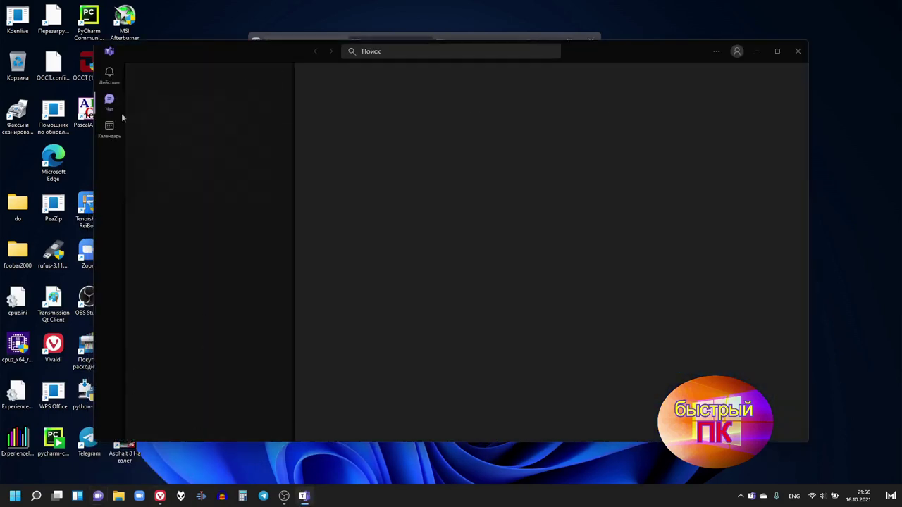
pyautogui.click(717, 52)
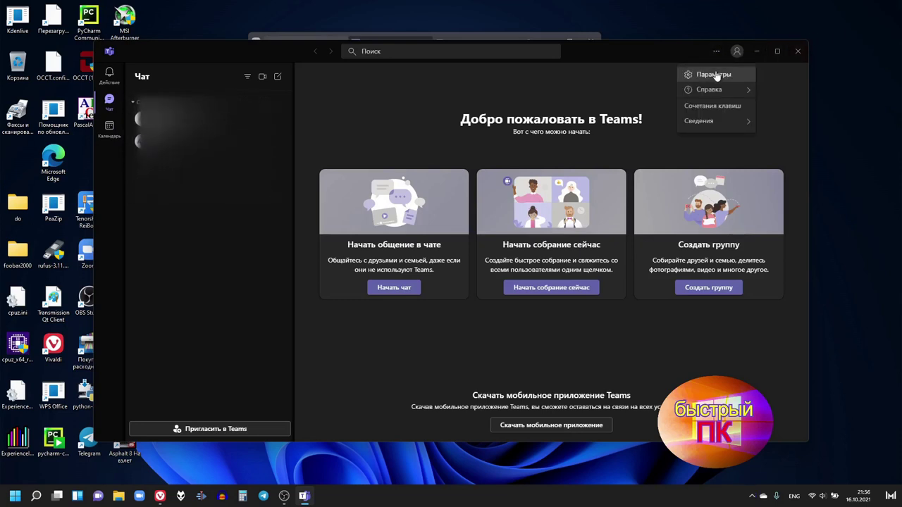
pyautogui.click(714, 74)
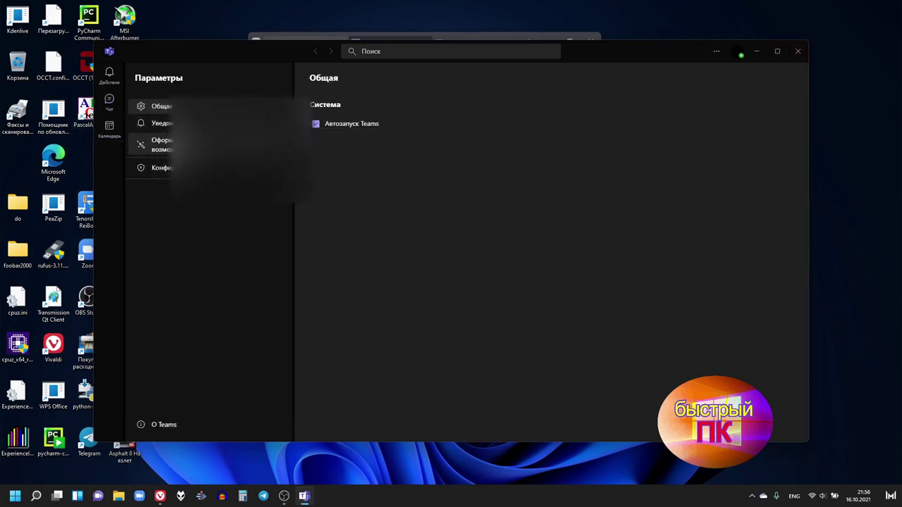
pyautogui.click(183, 151)
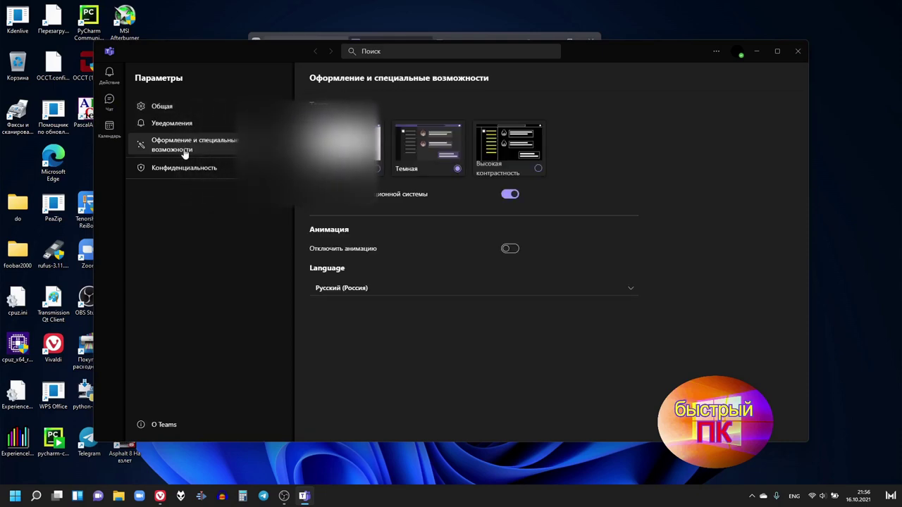
pyautogui.click(180, 169)
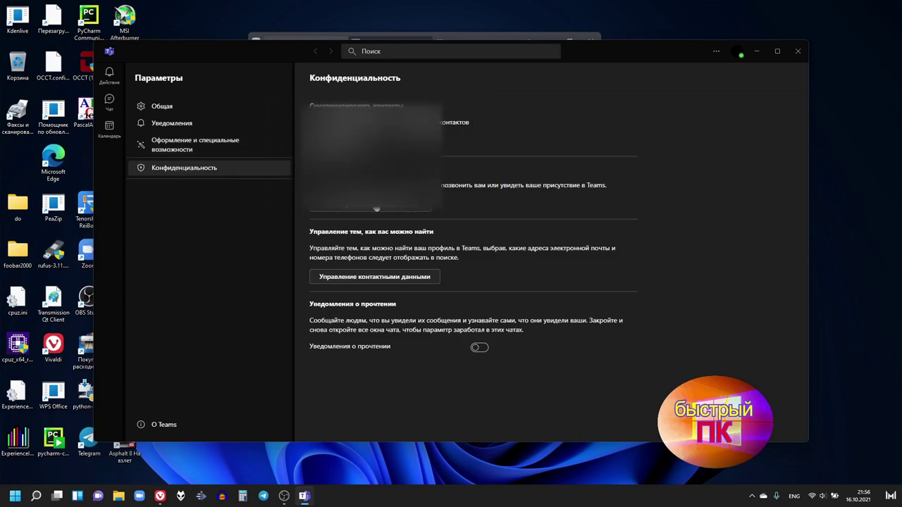
# - View the synced contacts management in the Teams privacy settings, and open and dismiss the mobile device sync instructions
pyautogui.click(352, 141)
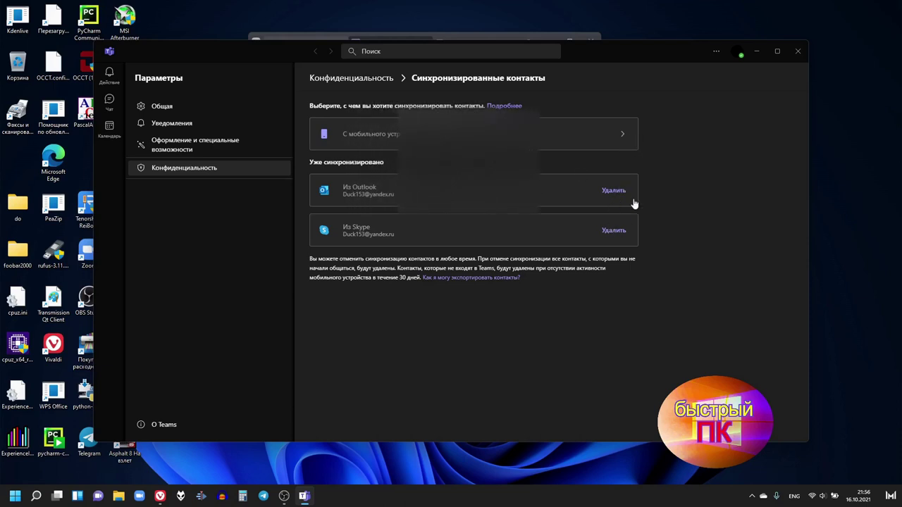
pyautogui.click(619, 132)
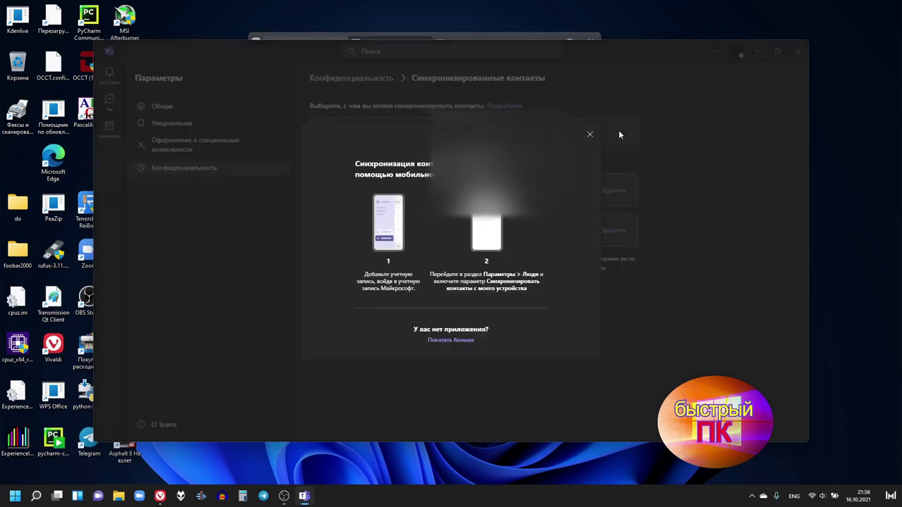
pyautogui.click(654, 128)
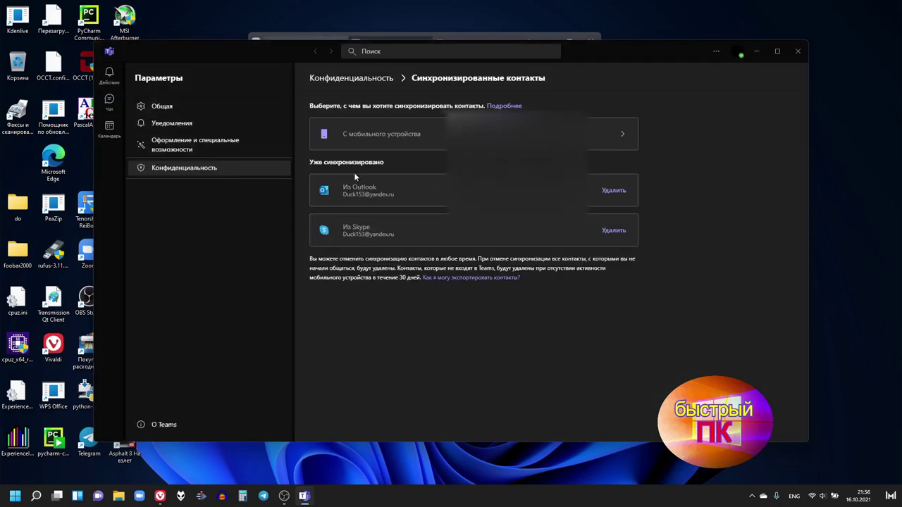
# - View the appearance, notification and general settings in Teams, and close the Teams window
pyautogui.click(206, 148)
pyautogui.click(208, 121)
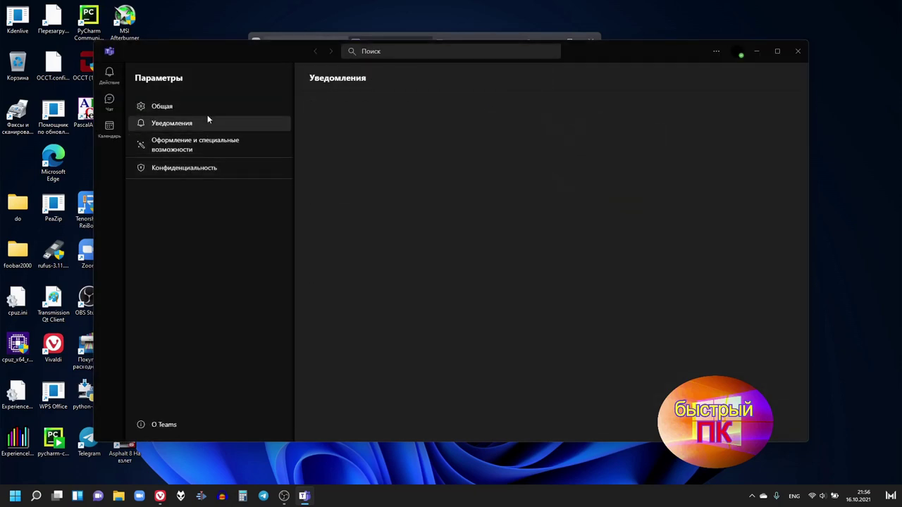
pyautogui.click(210, 115)
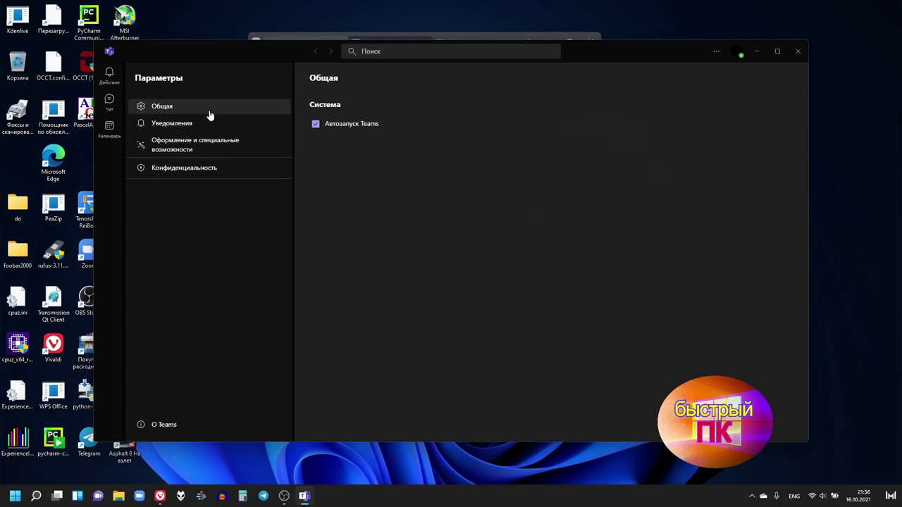
pyautogui.click(802, 51)
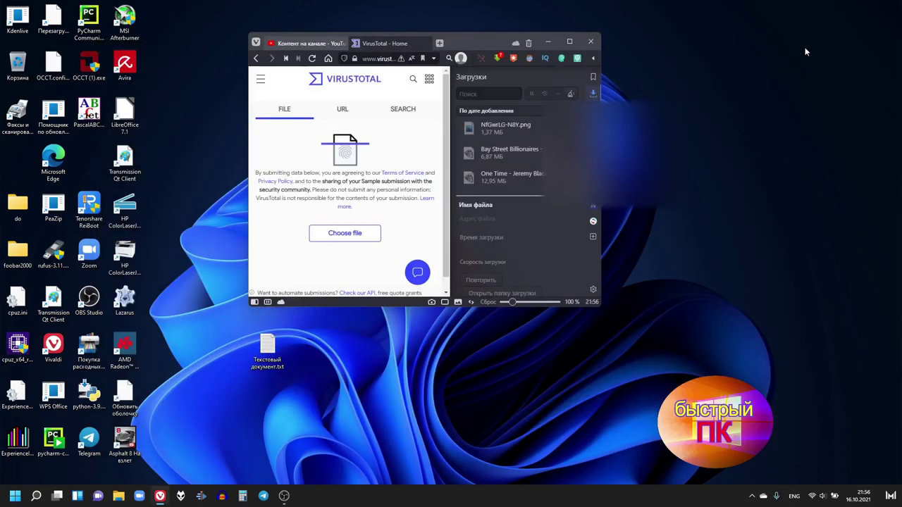
# - Rearrange the Widgets board so the finance recommendations card sits in the first column and the weather card in the second, and dismiss the board
pyautogui.click(78, 497)
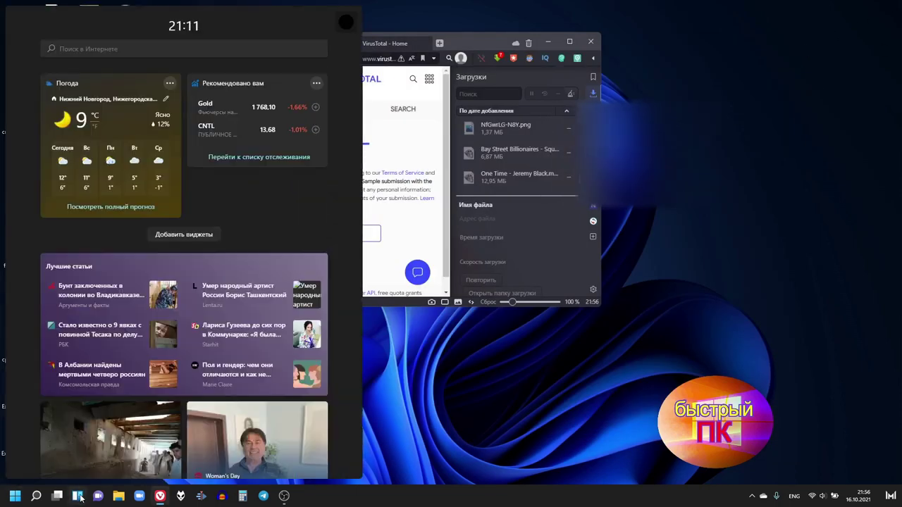
pyautogui.click(79, 497)
pyautogui.click(78, 497)
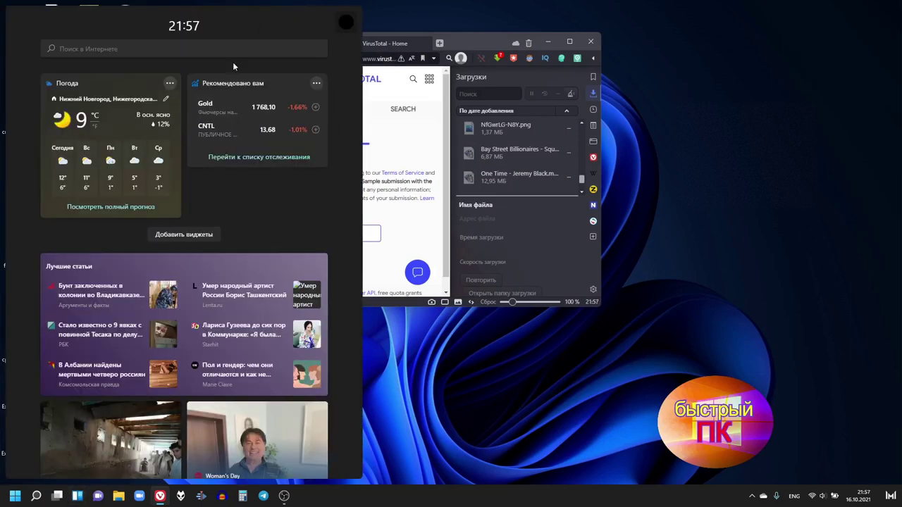
pyautogui.moveTo(138, 85); pyautogui.dragTo(282, 159)
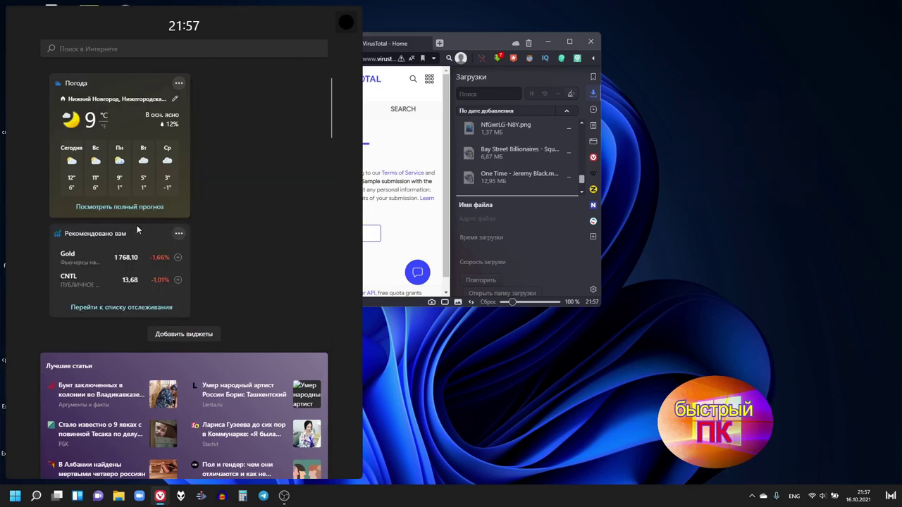
pyautogui.moveTo(184, 227); pyautogui.dragTo(288, 80)
pyautogui.moveTo(173, 85); pyautogui.dragTo(331, 95)
pyautogui.moveTo(162, 237); pyautogui.dragTo(222, 141)
pyautogui.moveTo(288, 187); pyautogui.dragTo(298, 107)
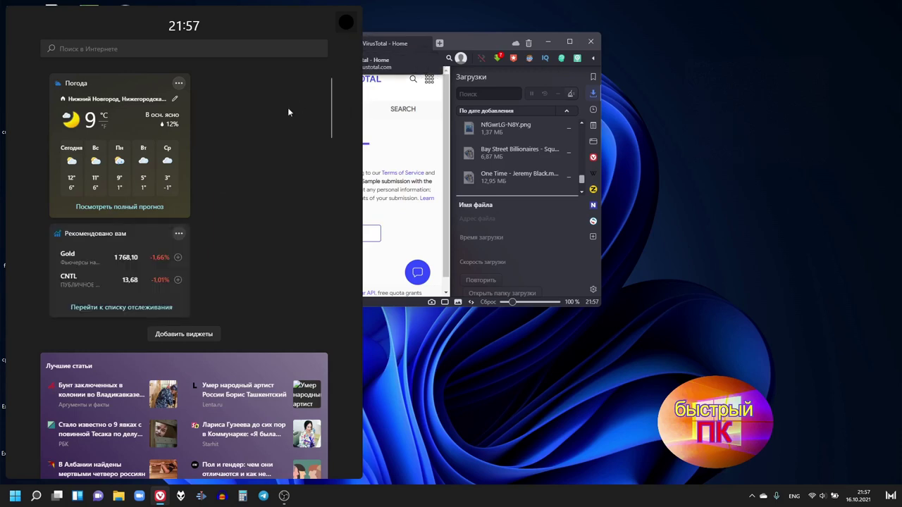
pyautogui.moveTo(115, 235); pyautogui.dragTo(105, 80)
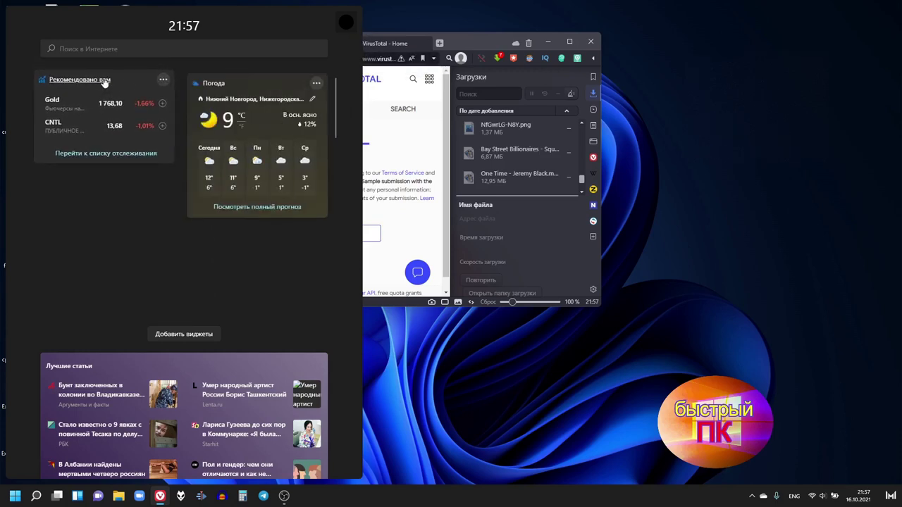
pyautogui.click(475, 47)
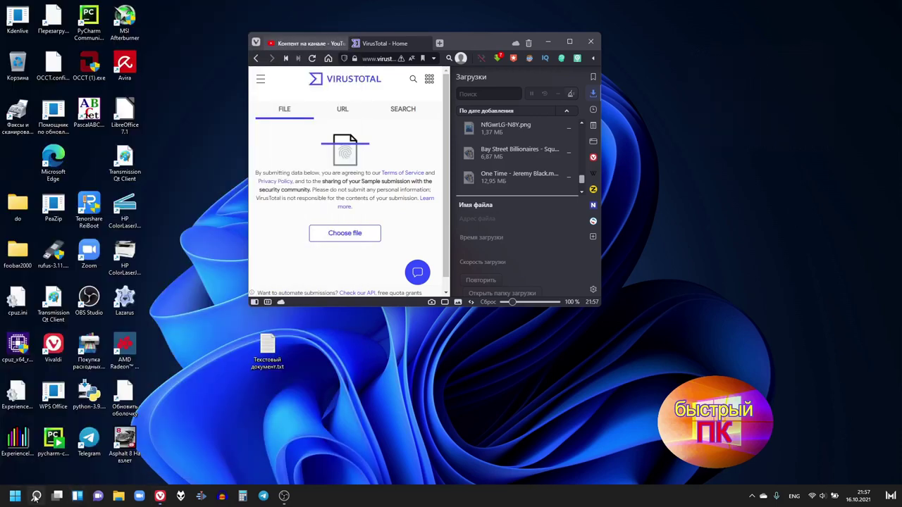
# - Clear the test query "gf" from Windows Search, search for "па" in Russian, and open Control Panel
pyautogui.click(35, 497)
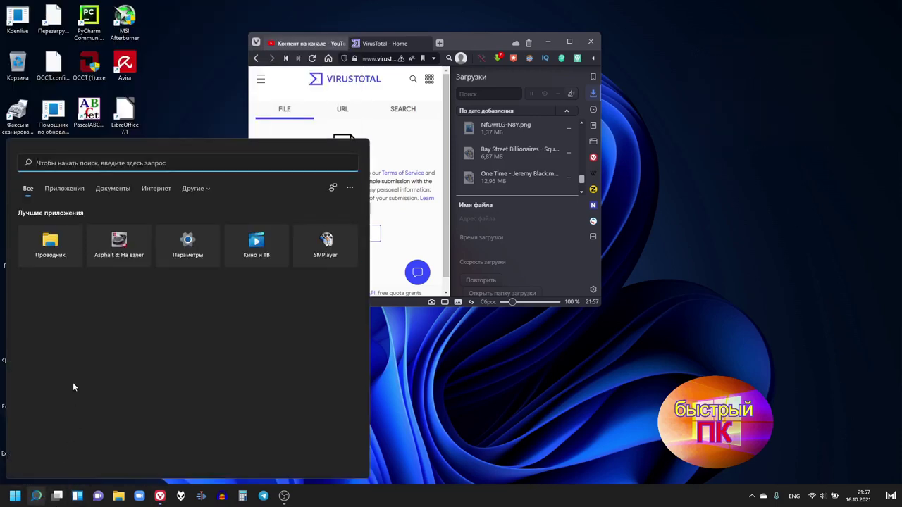
pyautogui.write('gf')
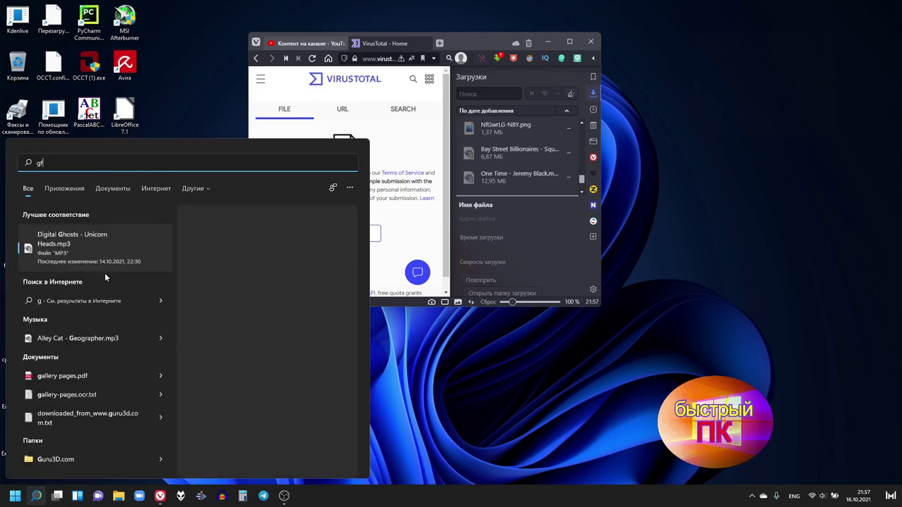
pyautogui.press('BackSpace')
pyautogui.press('BackSpace')
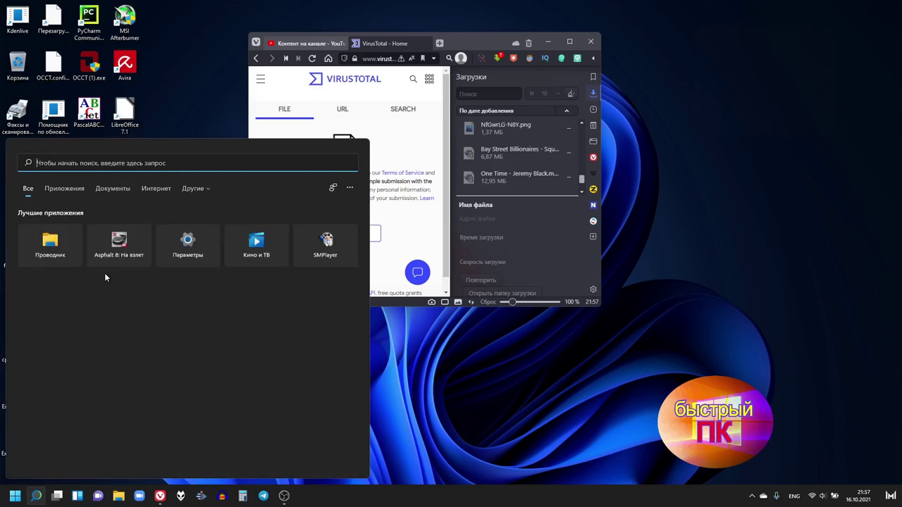
pyautogui.hotkey('alt', 'shift')
pyautogui.write('па')
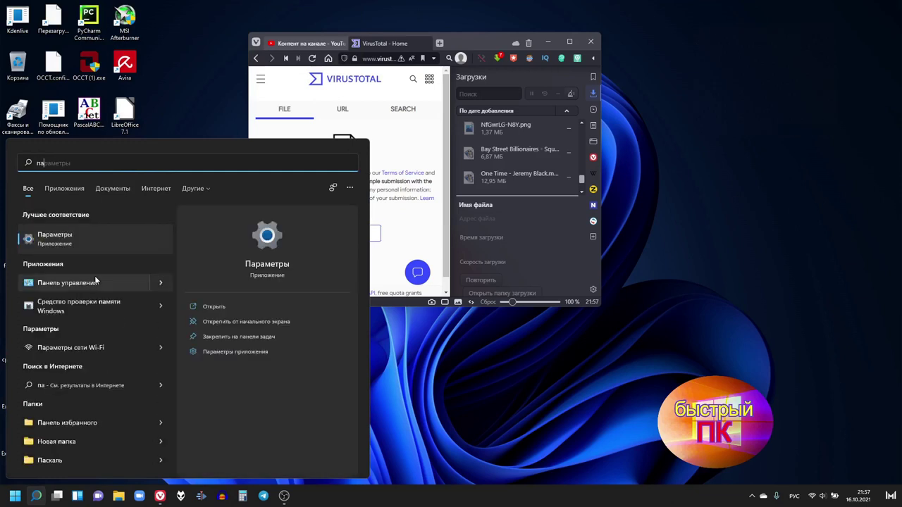
pyautogui.click(96, 282)
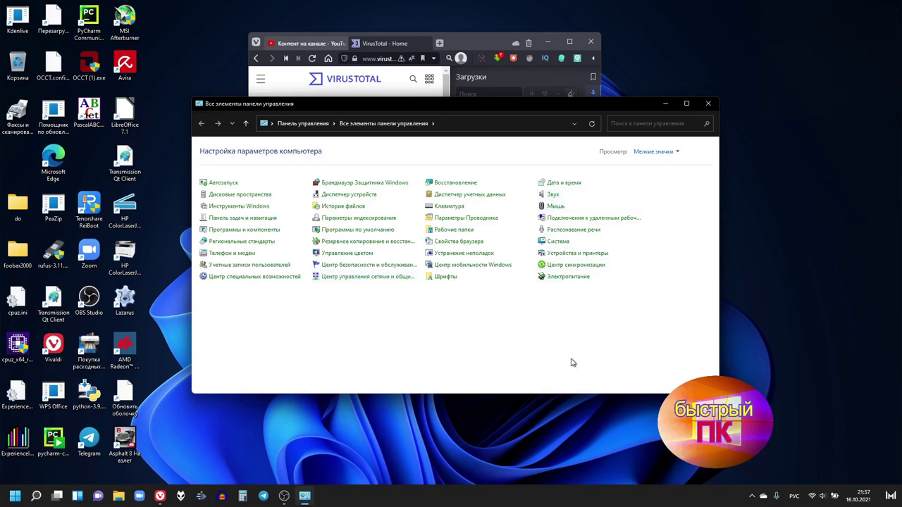
# - Open the System item from Control Panel, return to Control Panel and close its window
pyautogui.click(558, 242)
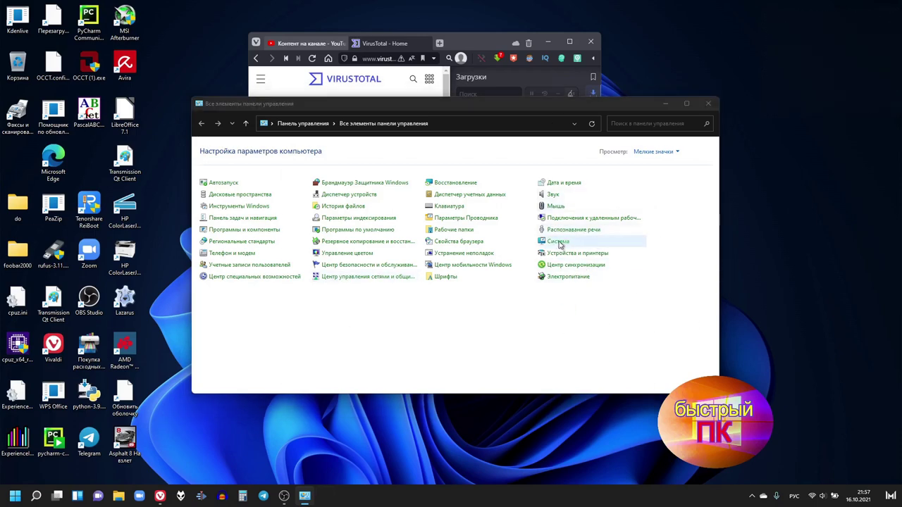
pyautogui.click(667, 143)
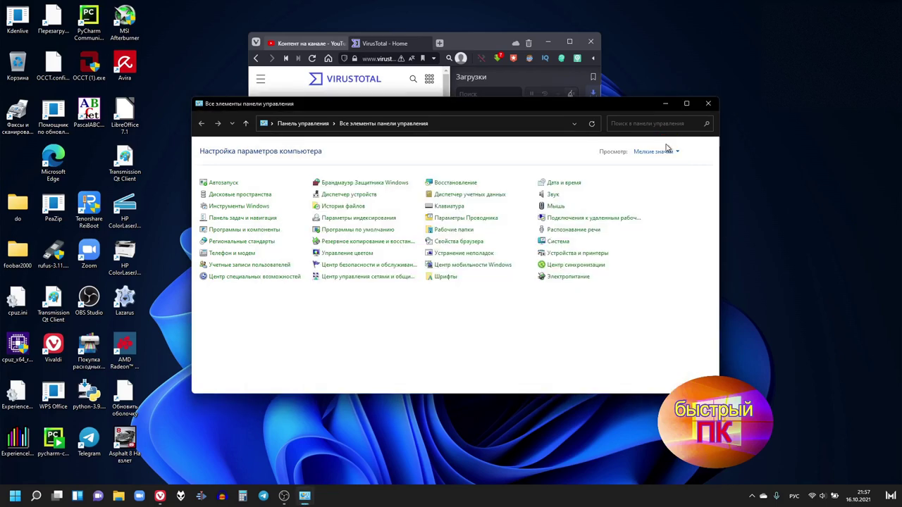
pyautogui.click(709, 103)
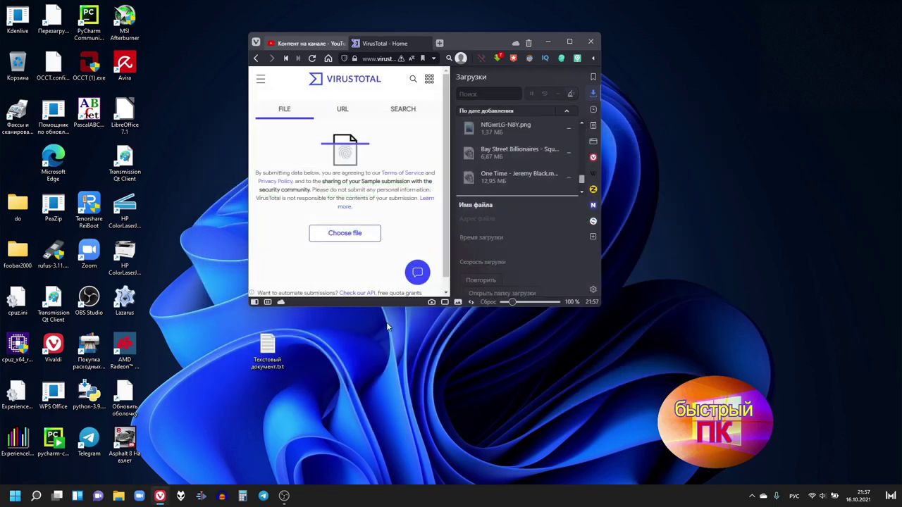
# - Open Device Manager and Task Manager through the Start button's quick links
pyautogui.rightClick(17, 496)
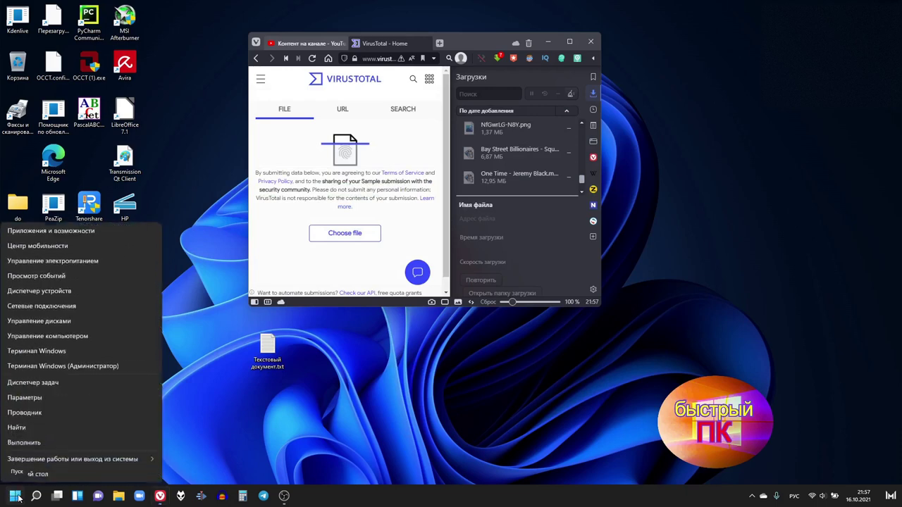
pyautogui.click(41, 291)
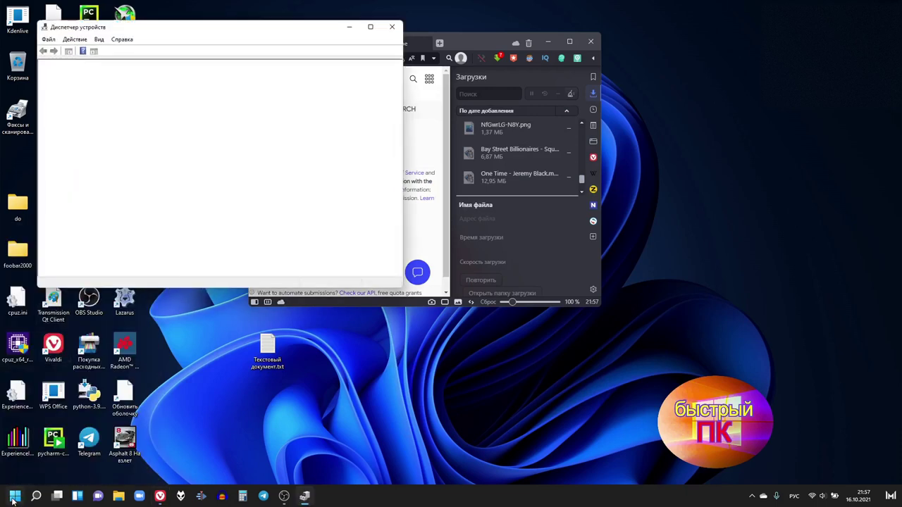
pyautogui.rightClick(15, 496)
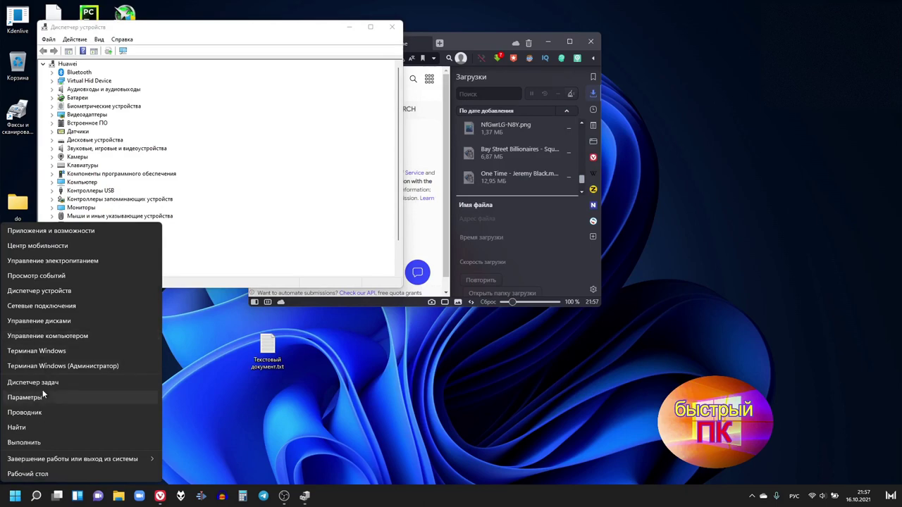
pyautogui.click(44, 383)
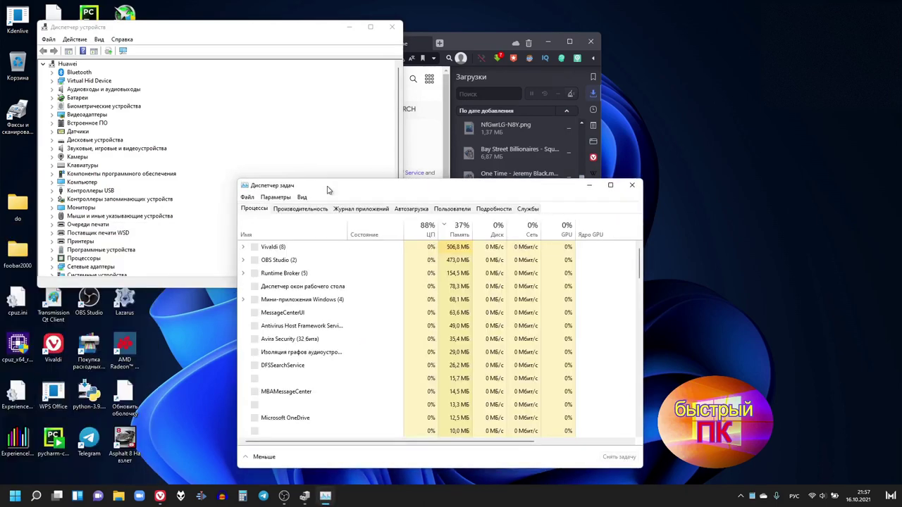
# - View the disk, GPU and CPU performance graphs in Task Manager, and close Task Manager
pyautogui.click(304, 210)
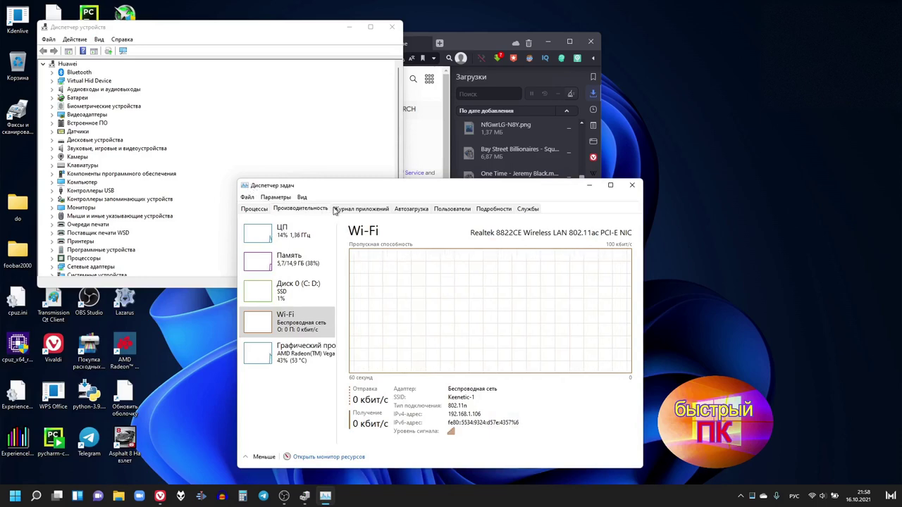
pyautogui.click(301, 292)
pyautogui.click(296, 348)
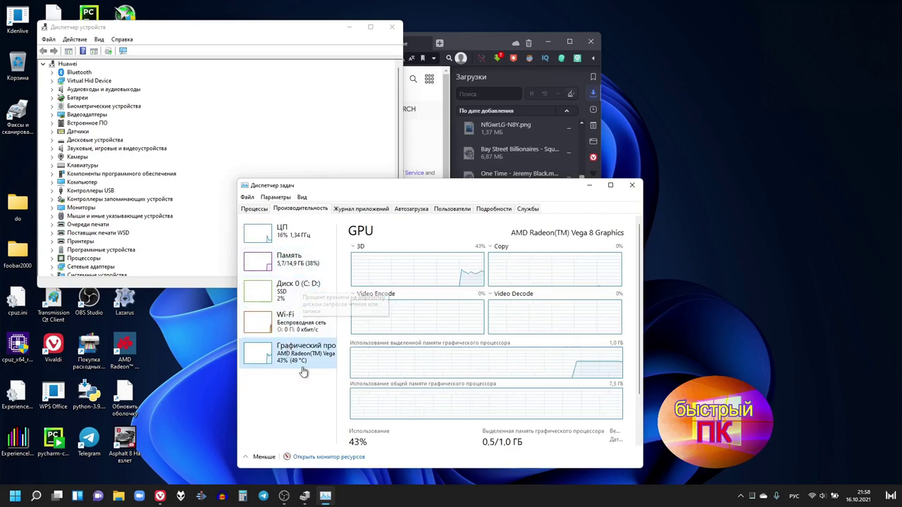
pyautogui.click(262, 238)
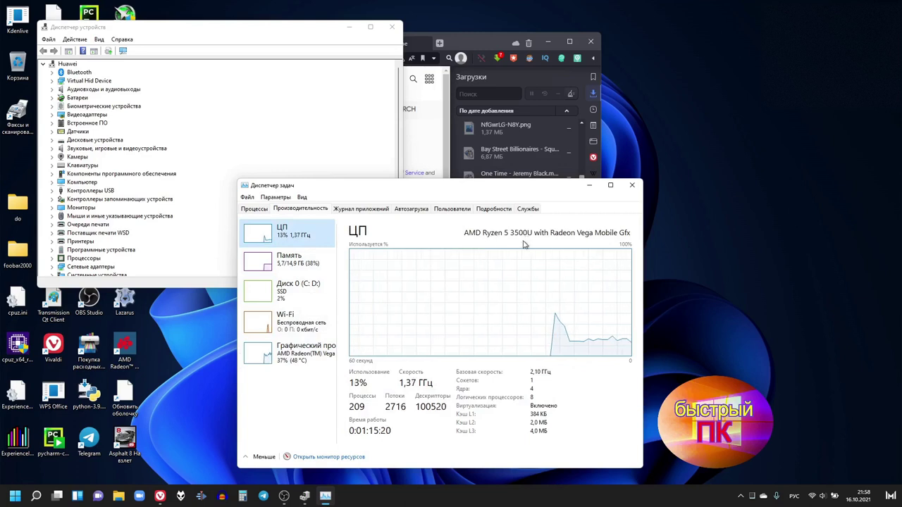
pyautogui.click(634, 188)
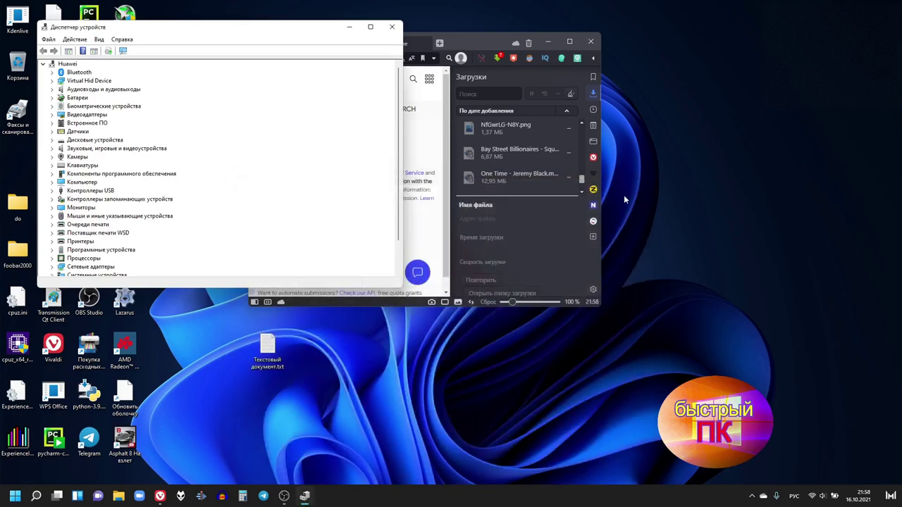
# - Move the Device Manager window down toward the middle of the desktop, over the lower part of the browser window
pyautogui.moveTo(246, 42); pyautogui.dragTo(377, 175)
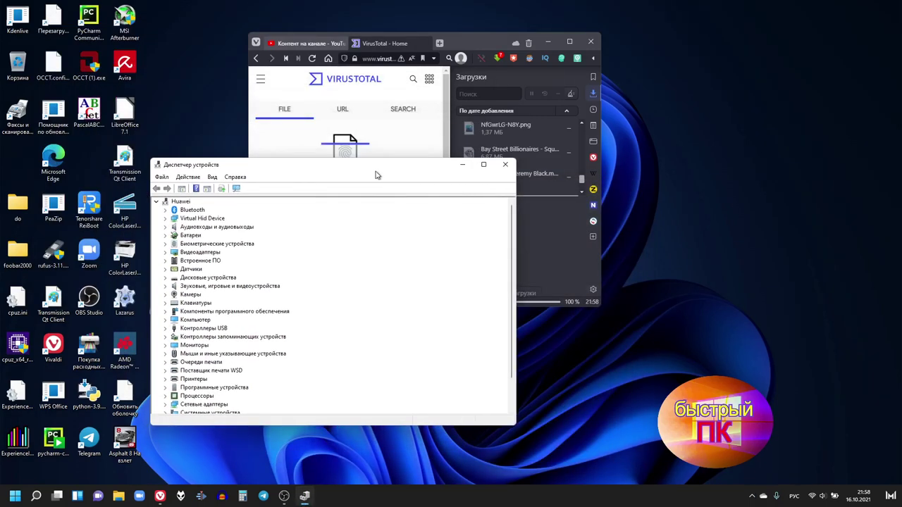
# - Close Device Manager, view the system performance scores in ExperienceIndexOK and close it again
pyautogui.click(506, 165)
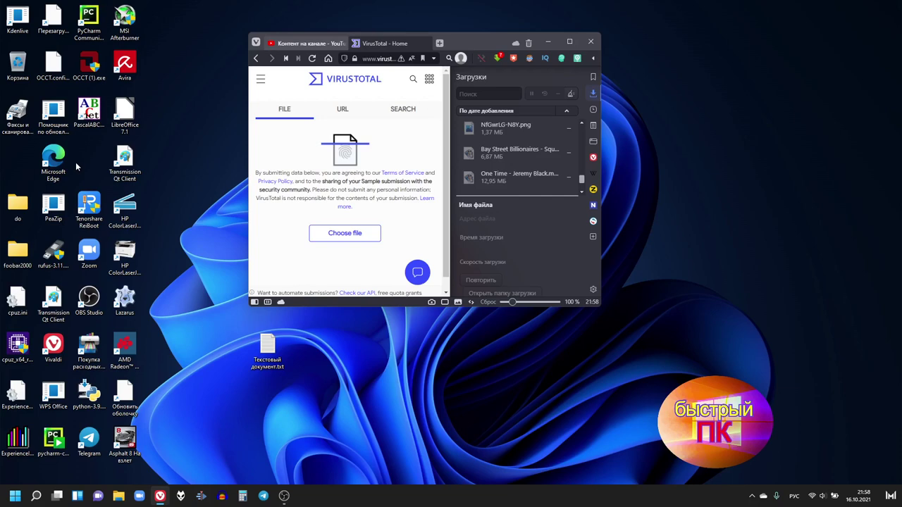
pyautogui.doubleClick(20, 439)
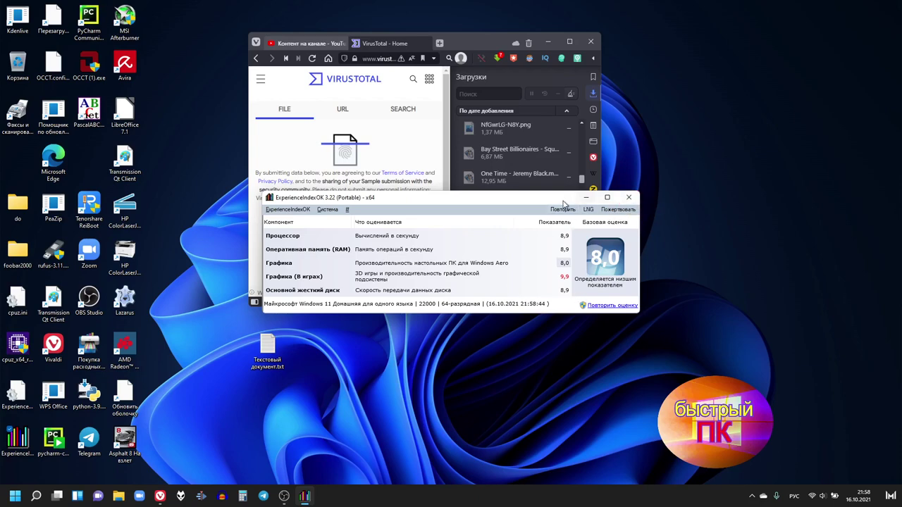
pyautogui.moveTo(556, 199); pyautogui.dragTo(517, 199)
pyautogui.click(591, 197)
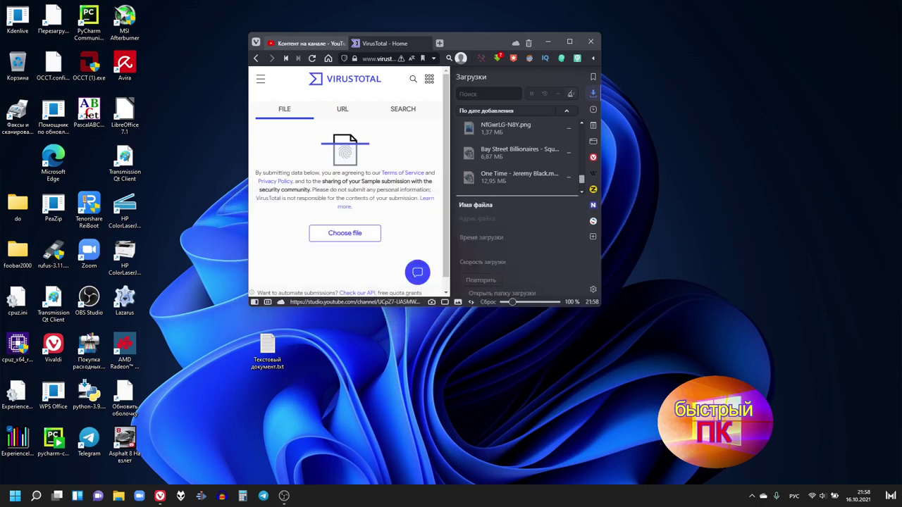
# - Show and minimize the OBS window, and briefly display the hidden tray items and the Start menu
pyautogui.click(284, 497)
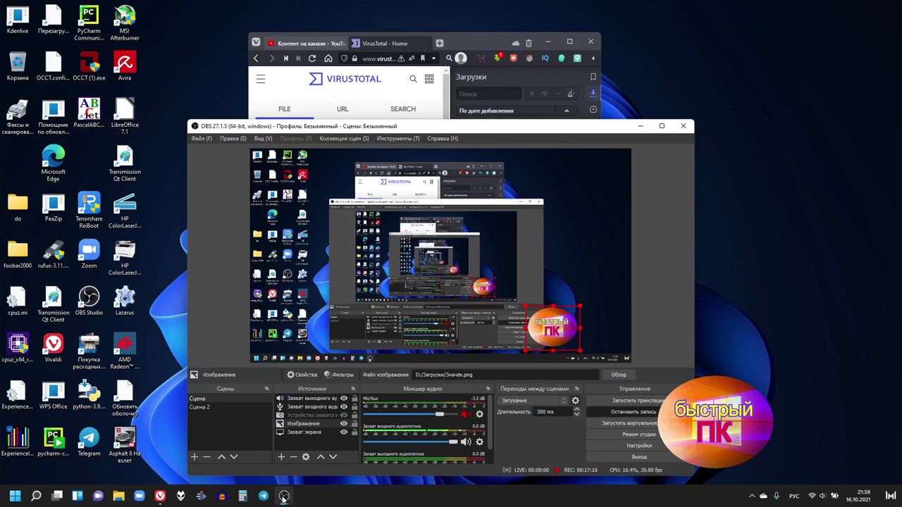
pyautogui.click(284, 497)
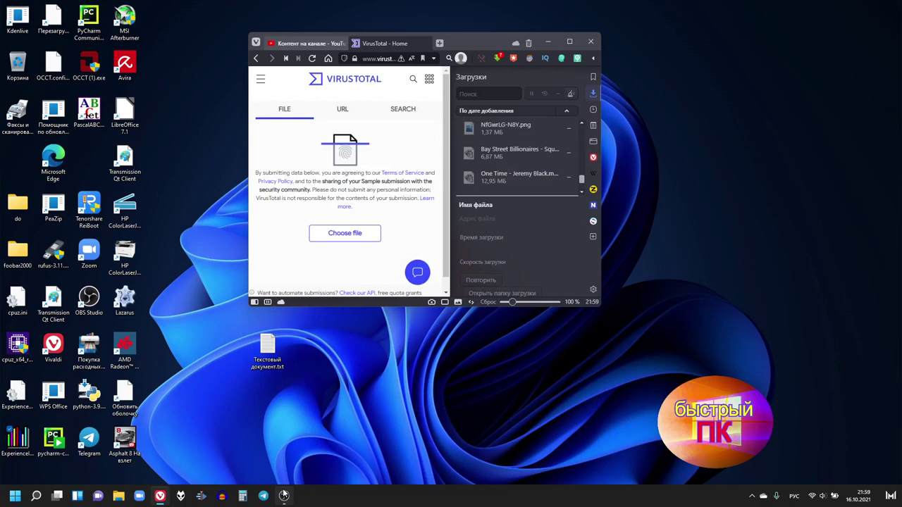
pyautogui.click(752, 496)
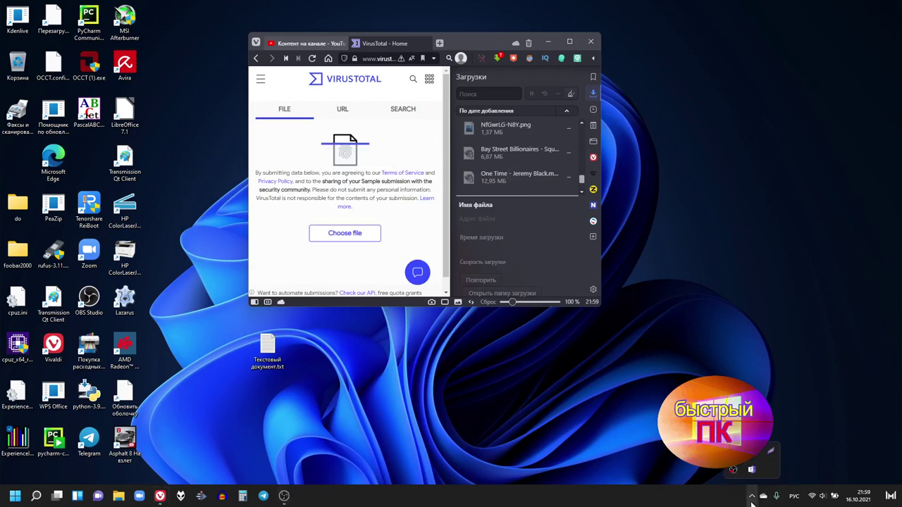
pyautogui.click(752, 496)
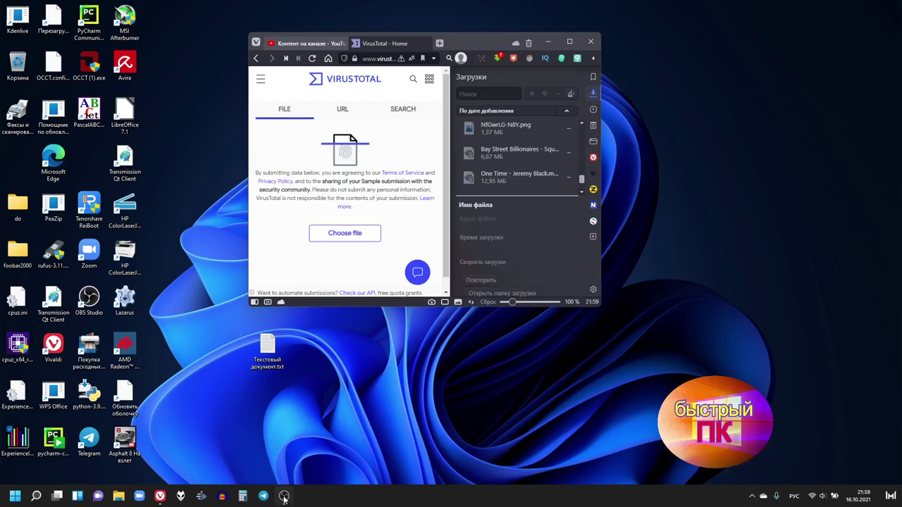
pyautogui.moveTo(284, 498)
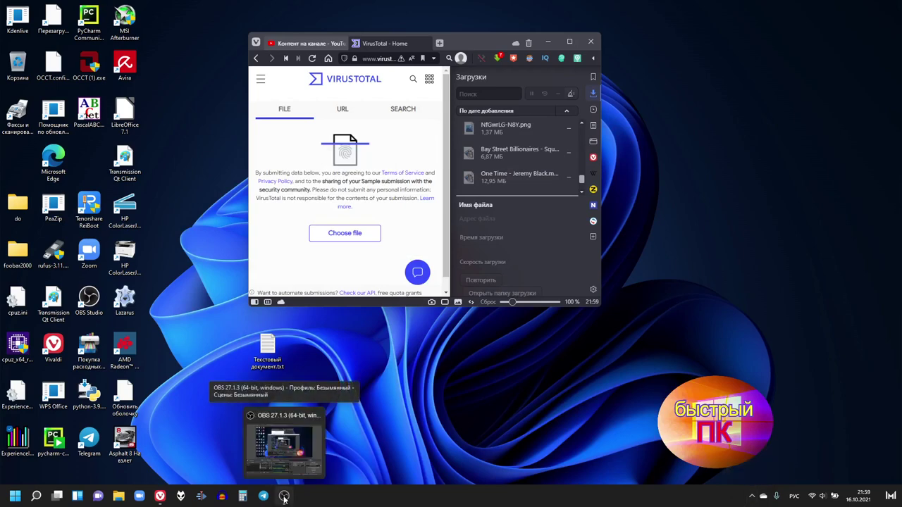
pyautogui.click(8, 499)
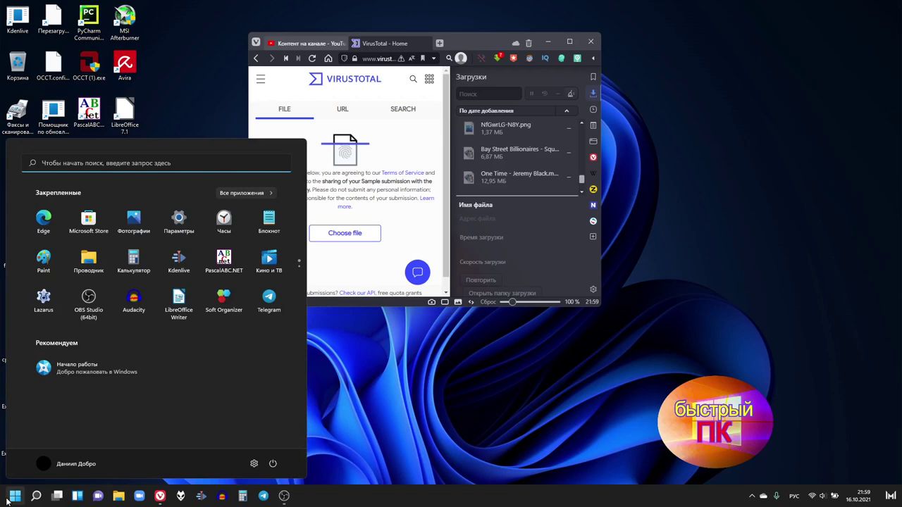
pyautogui.click(8, 499)
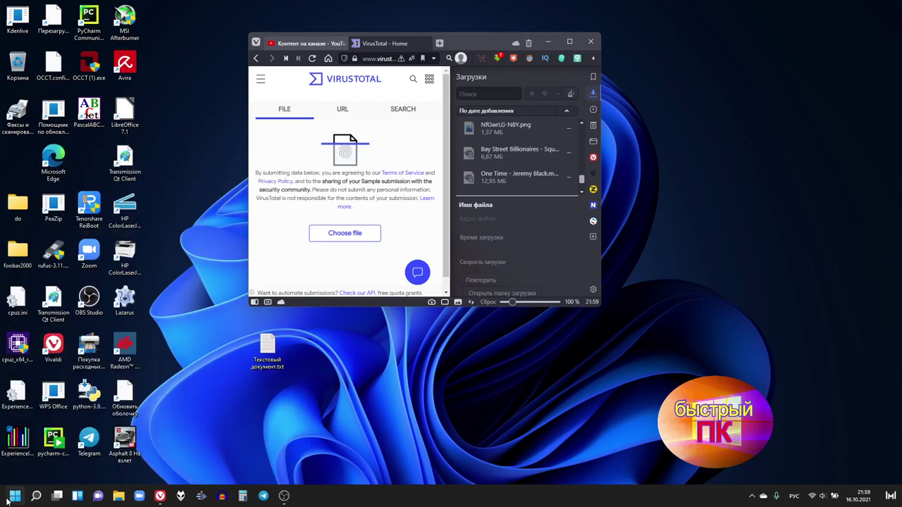
# - Bring the OBS window back up, and briefly view Task View and the widgets board
pyautogui.click(284, 497)
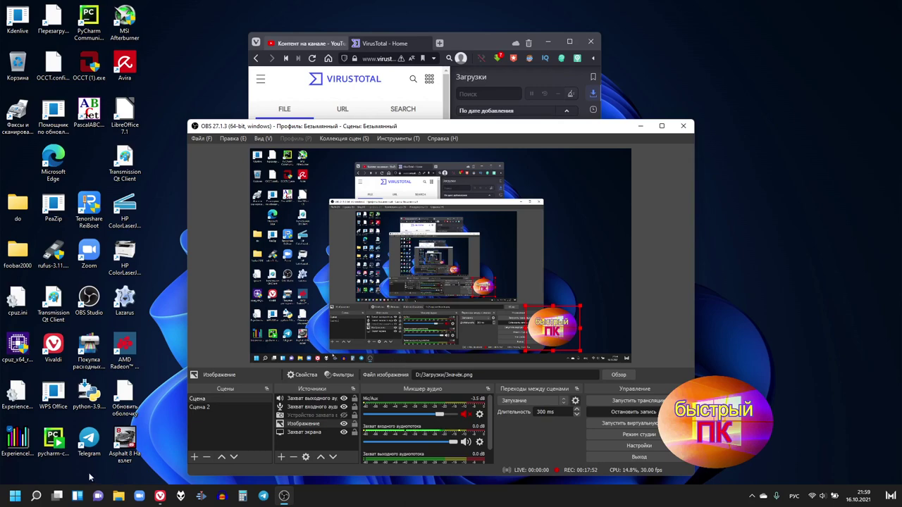
pyautogui.click(58, 497)
pyautogui.click(58, 496)
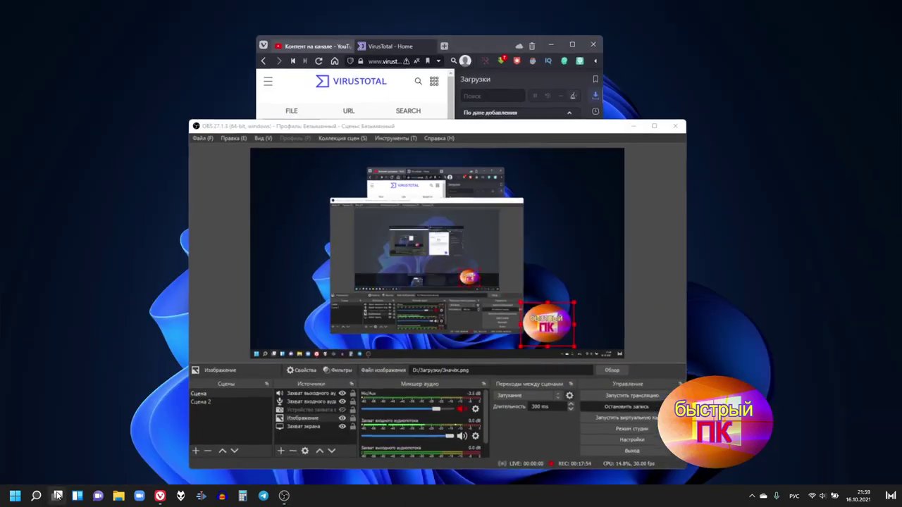
pyautogui.click(77, 496)
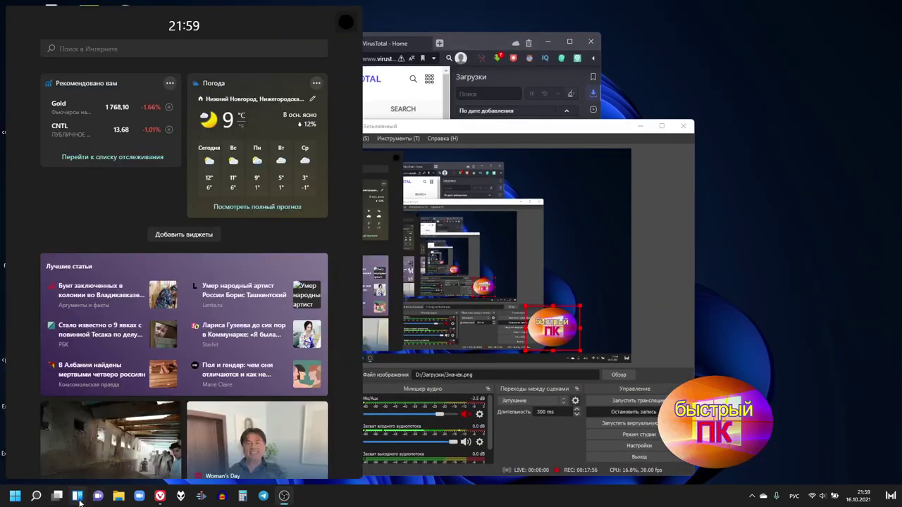
pyautogui.click(78, 496)
pyautogui.click(58, 496)
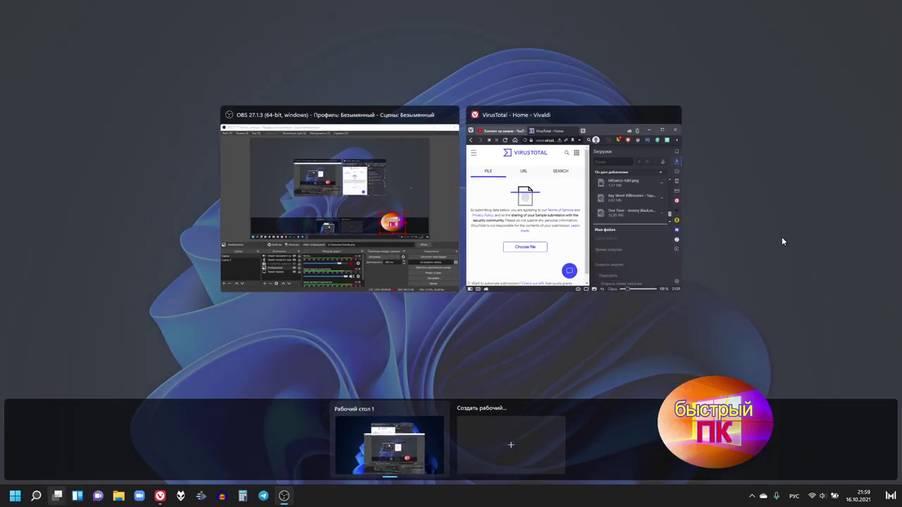
pyautogui.click(58, 496)
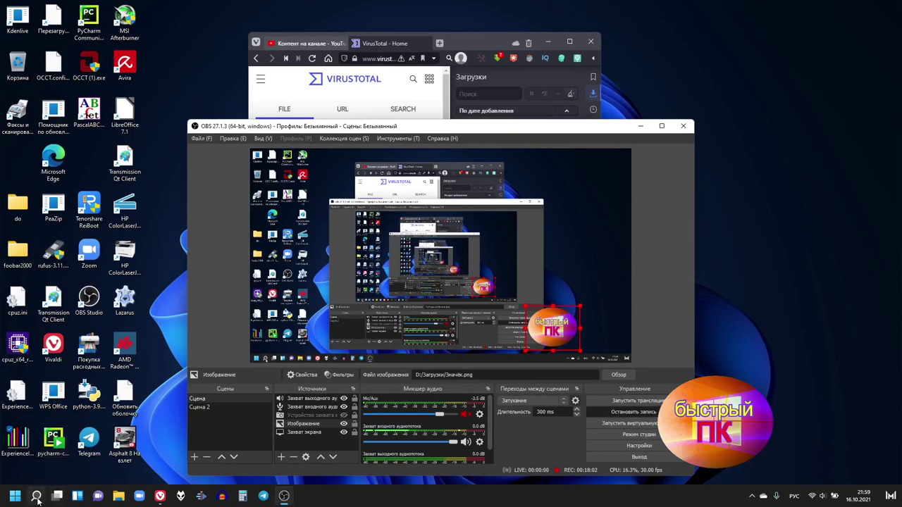
# - Open and close in turn the quick settings, hidden tray items, calendar, input language switcher and Start menu
pyautogui.click(832, 496)
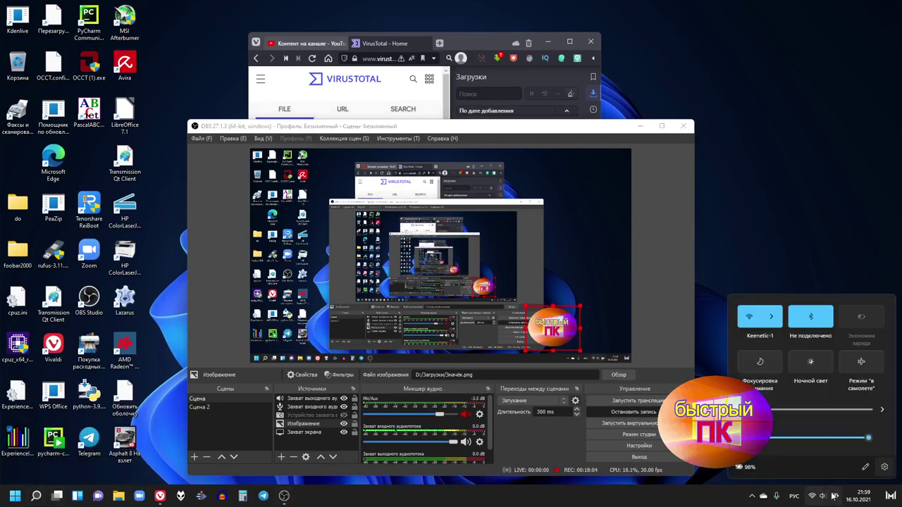
pyautogui.click(834, 494)
pyautogui.click(752, 496)
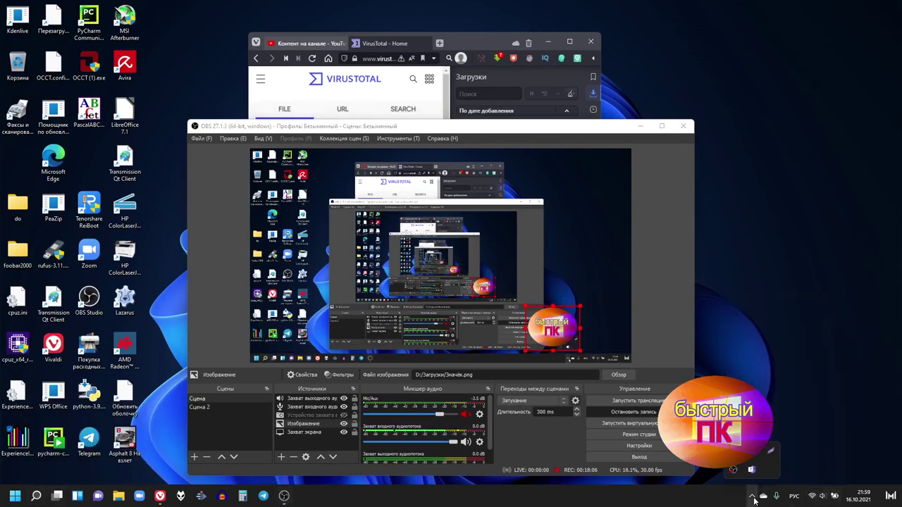
pyautogui.click(753, 497)
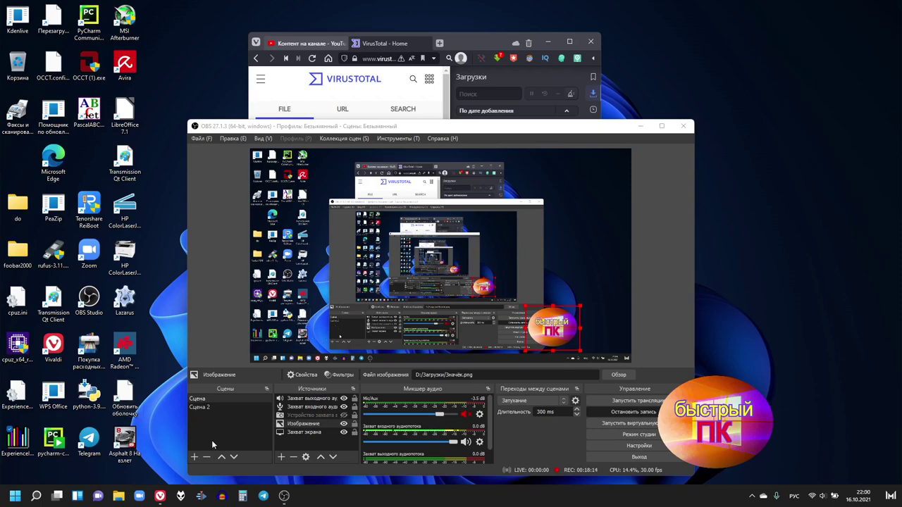
pyautogui.click(853, 498)
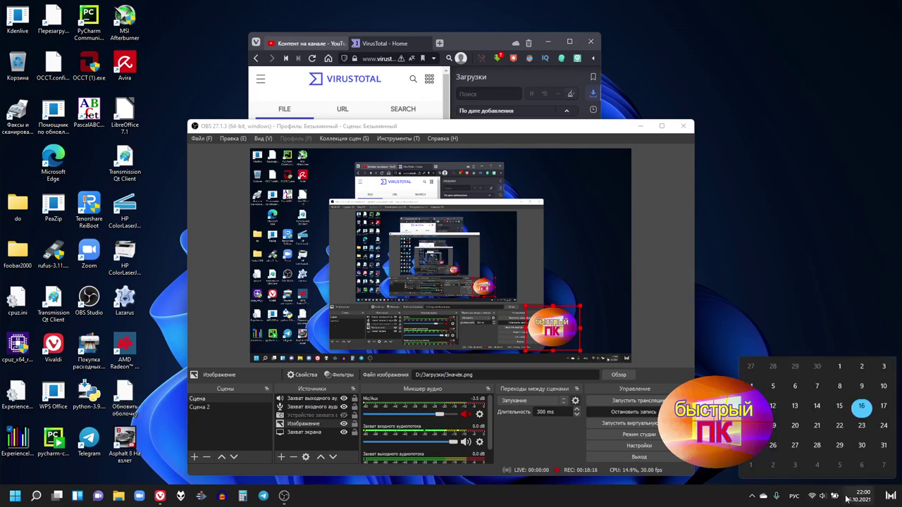
pyautogui.click(848, 499)
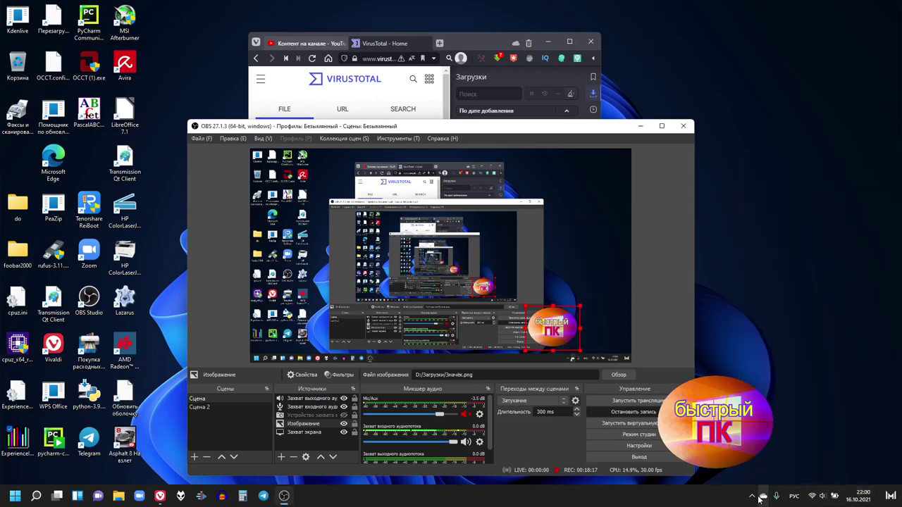
pyautogui.click(799, 498)
pyautogui.click(802, 499)
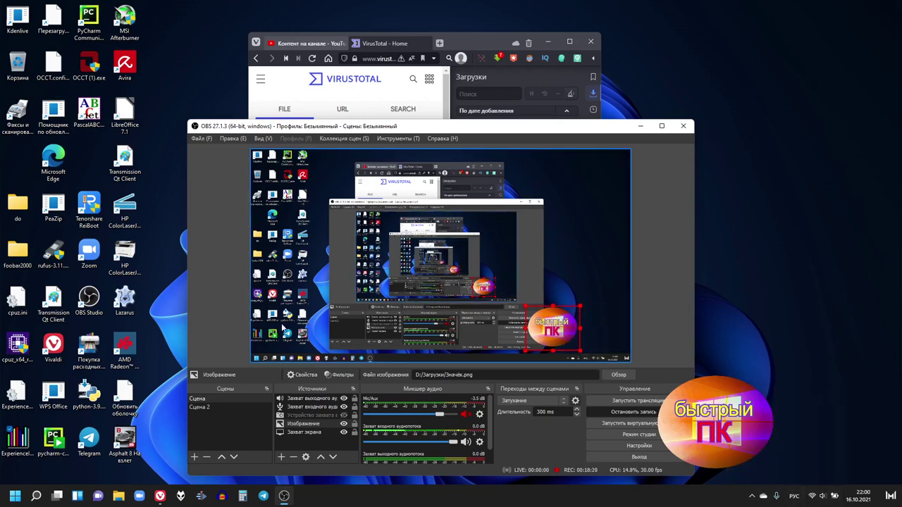
pyautogui.click(15, 497)
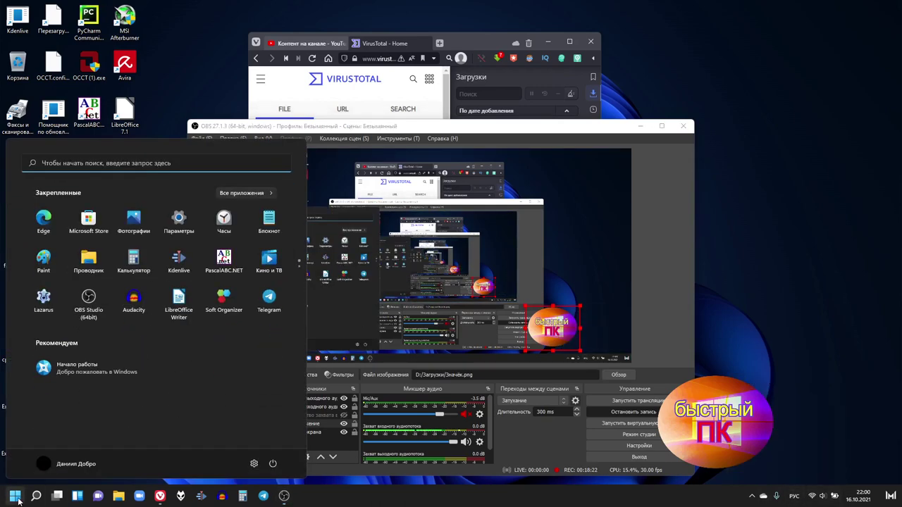
pyautogui.click(16, 497)
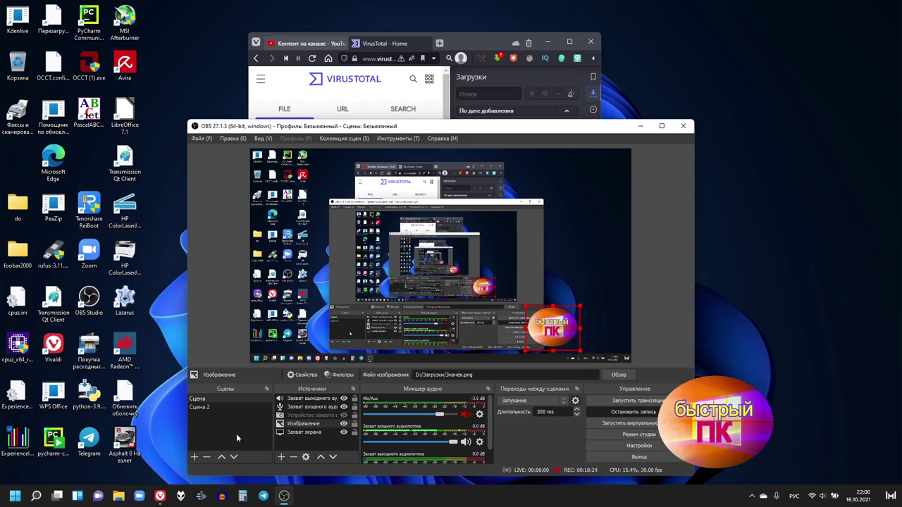